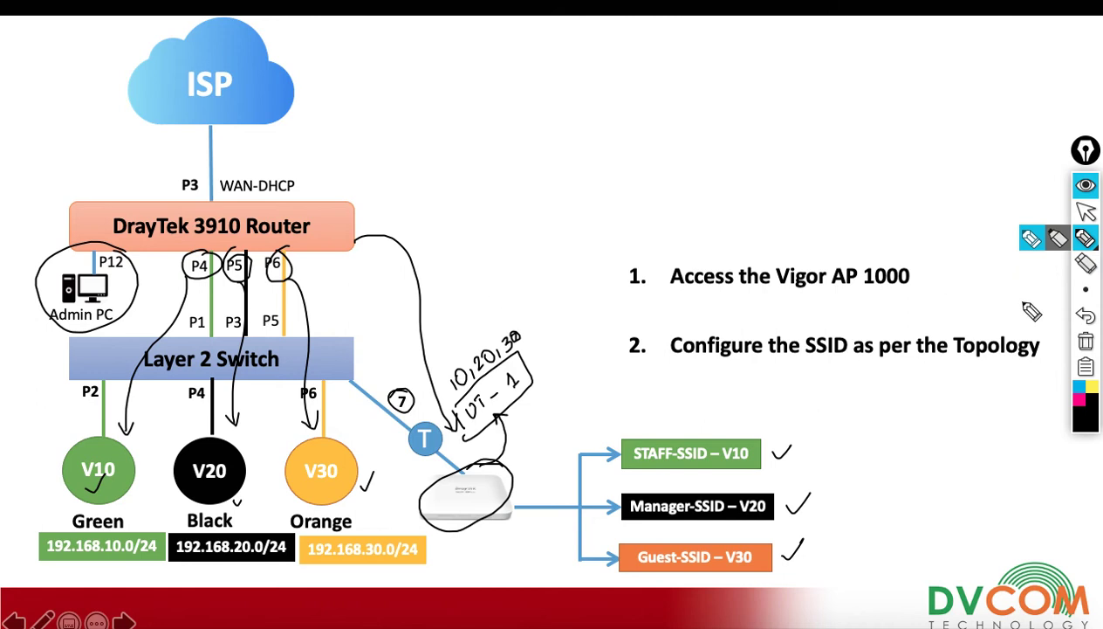
Erase all pen ink from the topology slide, restore the arrow pointer, and exit the slideshow
{"action": "left_click", "coordinate": [1084, 340]}
{"action": "left_click", "coordinate": [1084, 214]}
{"action": "mouse_move", "coordinate": [1073, 235]}
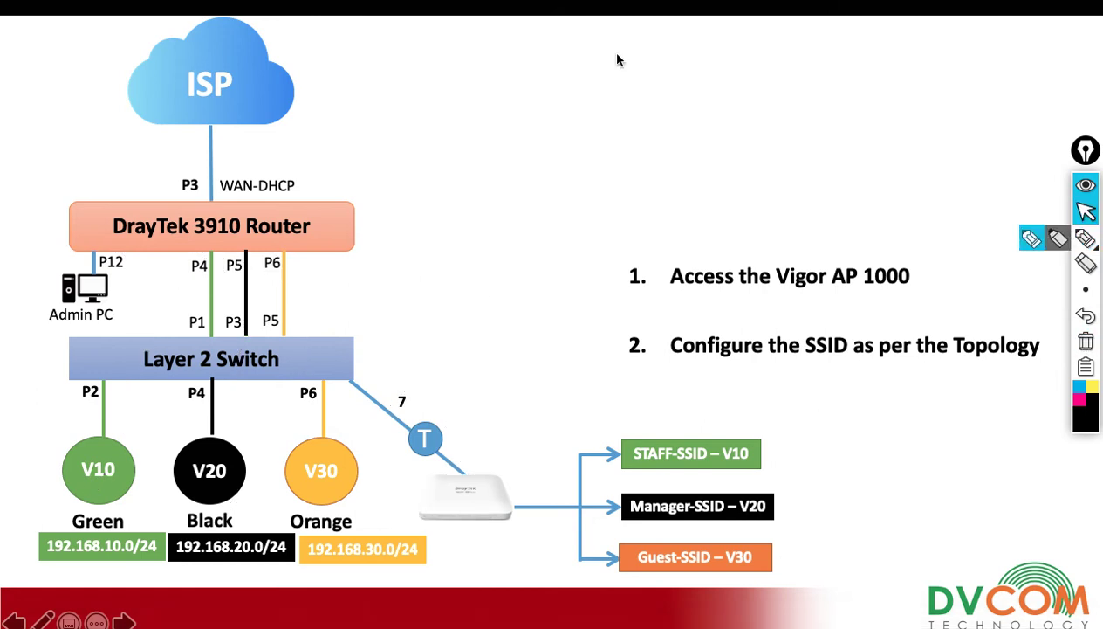
{"action": "key", "text": "Escape"}
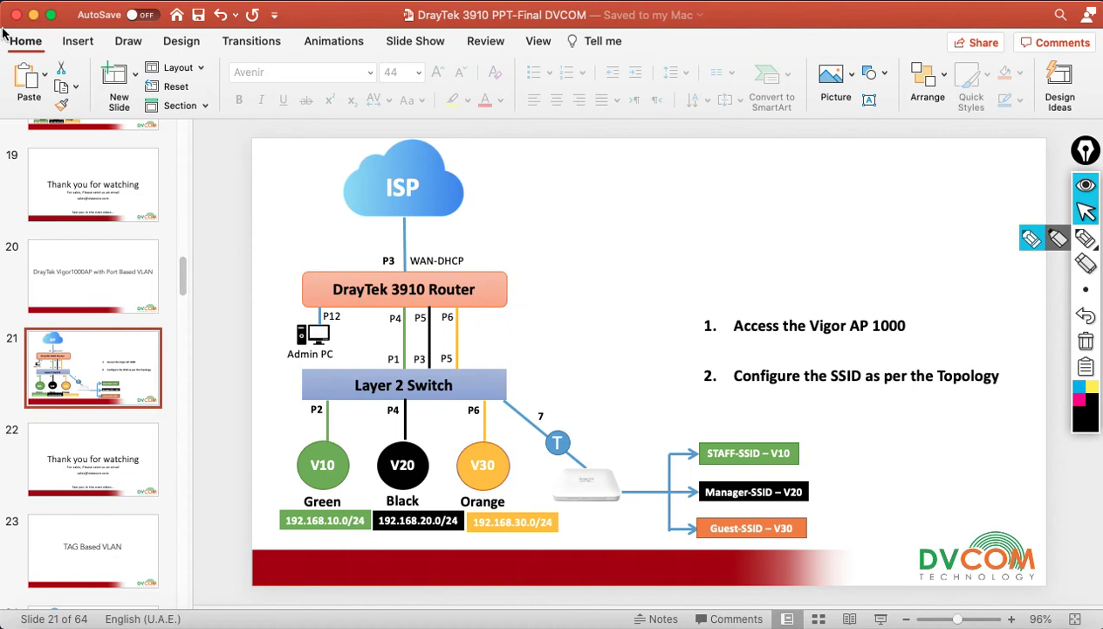
Open Chrome and log in to the Vigor3910 router at 192.168.1.1 as admin
{"action": "left_click", "coordinate": [32, 15]}
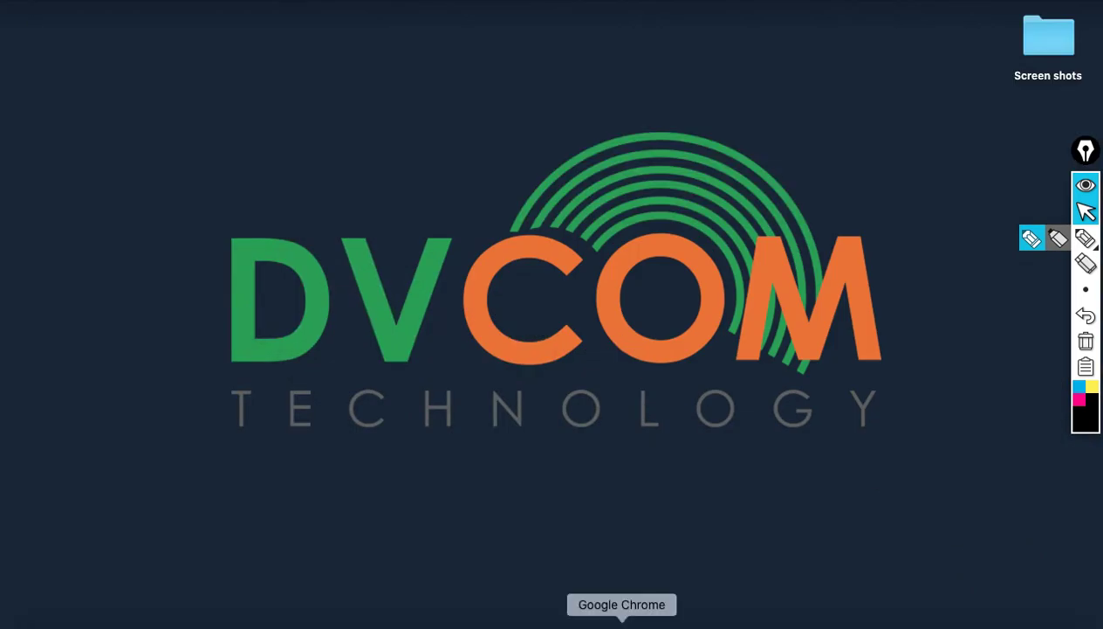
{"action": "left_click", "coordinate": [620, 618]}
{"action": "left_click", "coordinate": [434, 53]}
{"action": "type", "text": "19"}
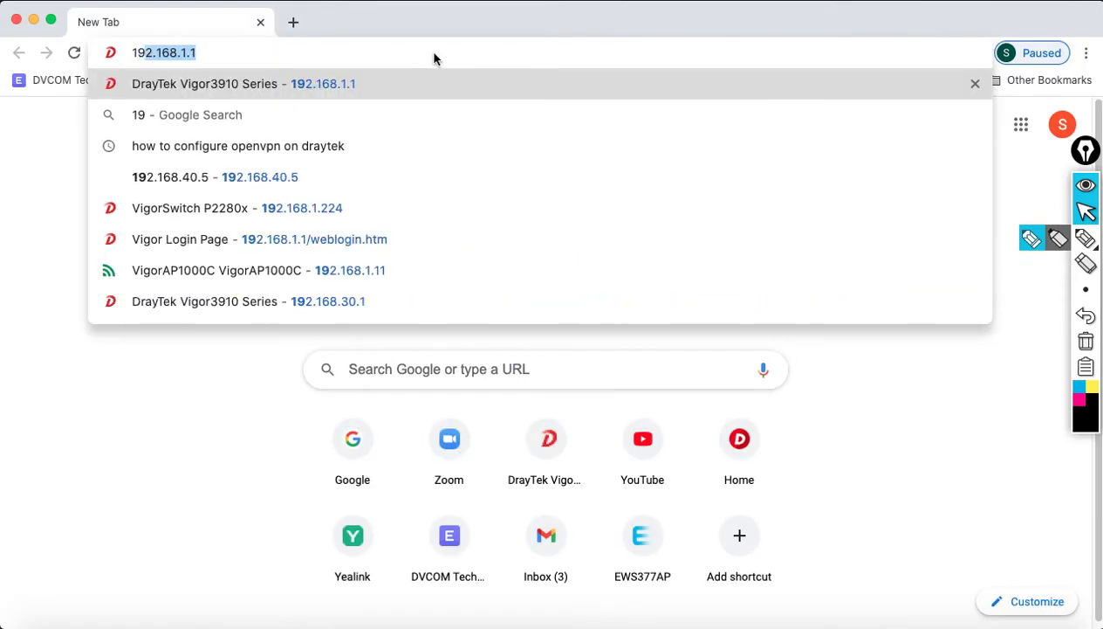
{"action": "type", "text": "2.168.1.1"}
{"action": "key", "text": "Return"}
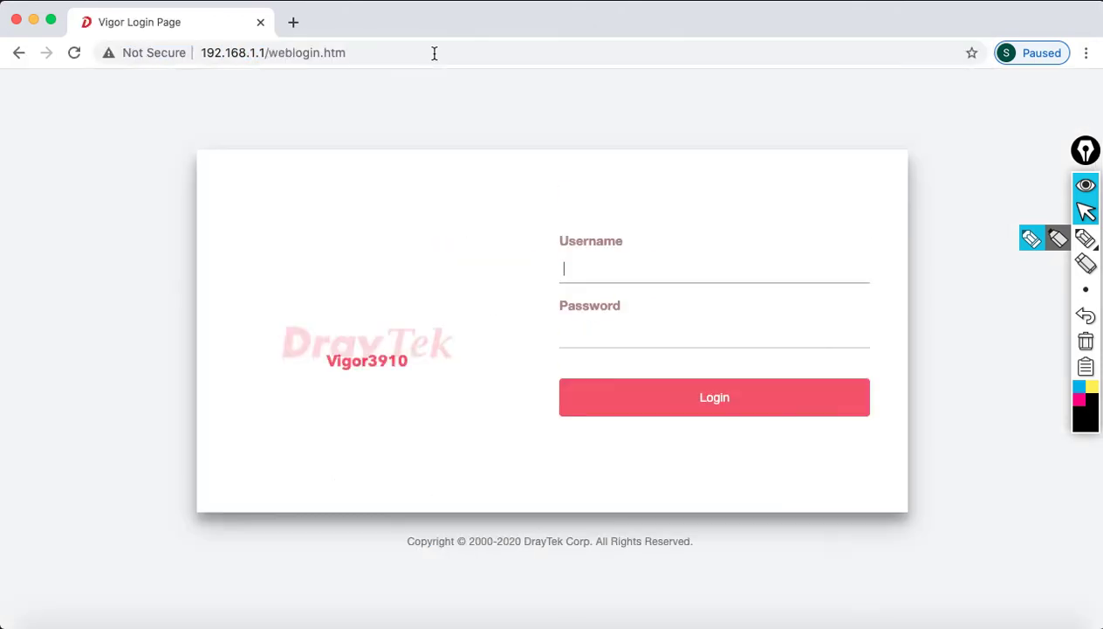
{"action": "type", "text": "admin"}
{"action": "key", "text": "Tab"}
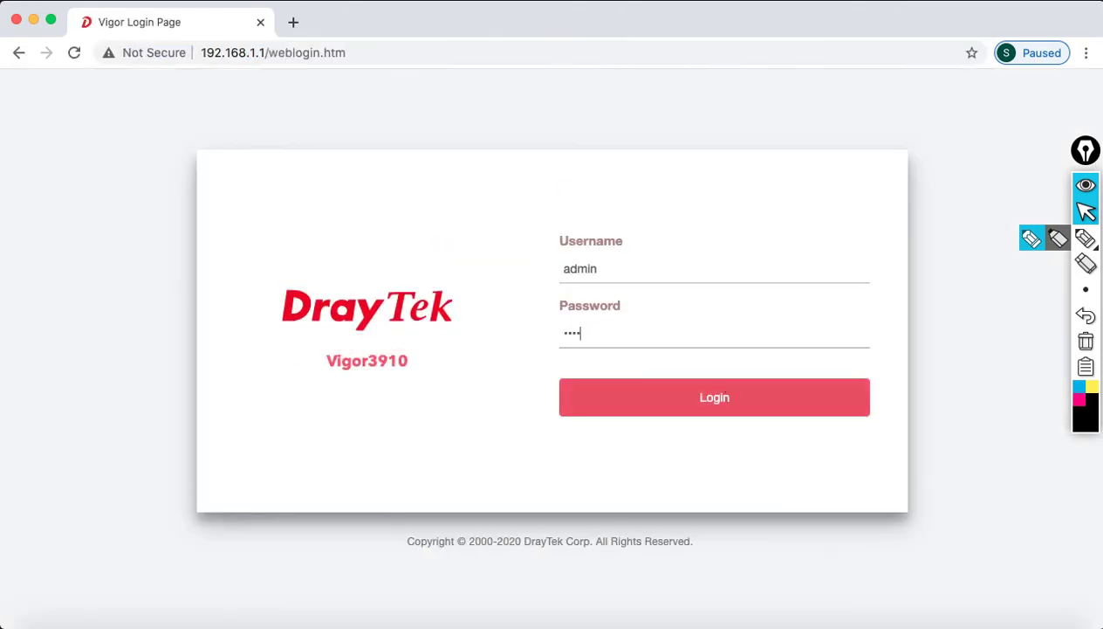
{"action": "key", "text": "Return"}
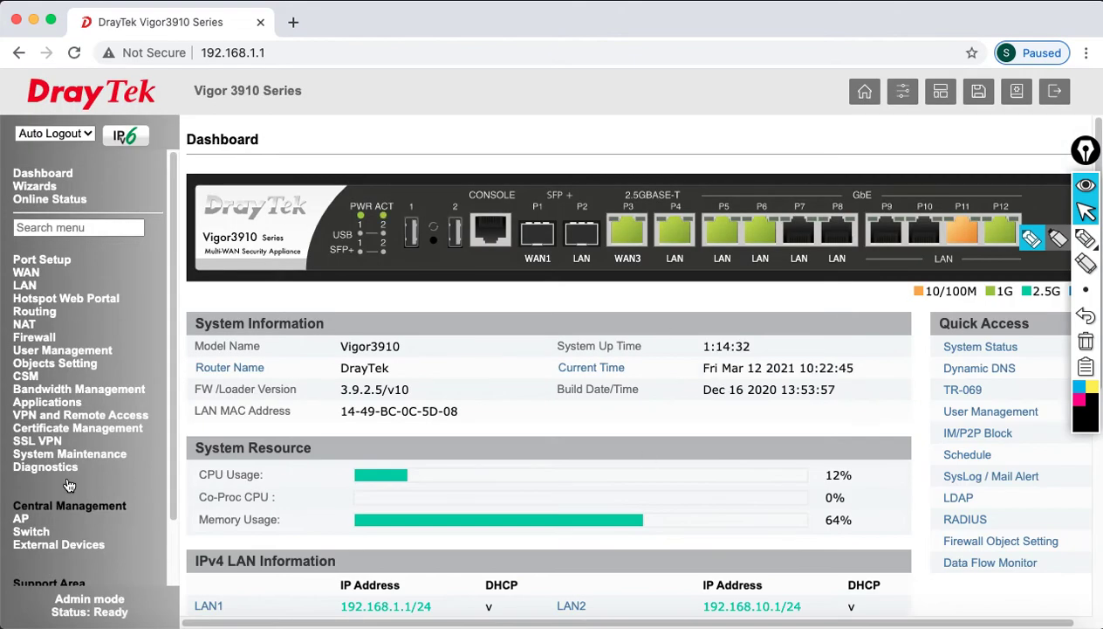
Open Diagnostics > DHCP Table, highlight the AP's 192.168.1.11 and the Mac's lease, then refresh
{"action": "left_click", "coordinate": [50, 467]}
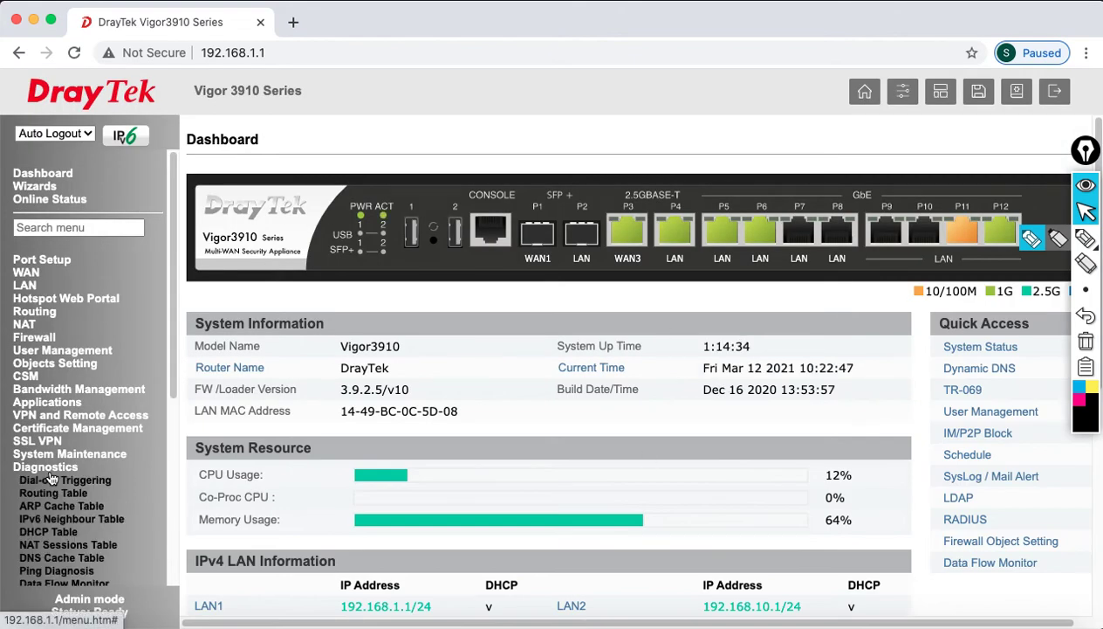
{"action": "left_click", "coordinate": [49, 532]}
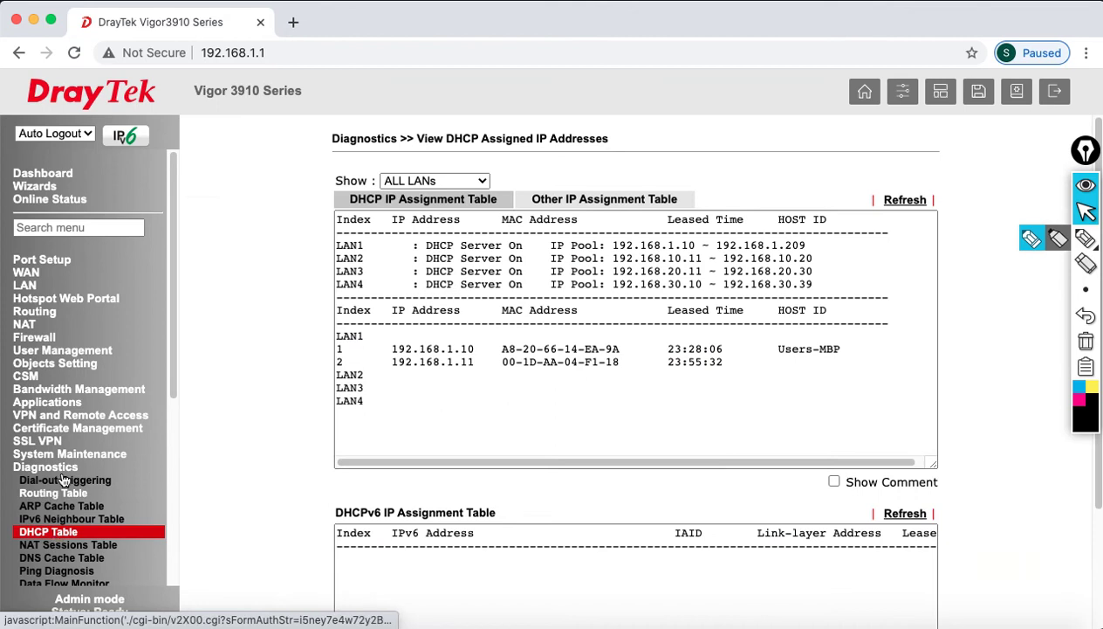
{"action": "left_click_drag", "start_coordinate": [396, 364], "coordinate": [478, 365]}
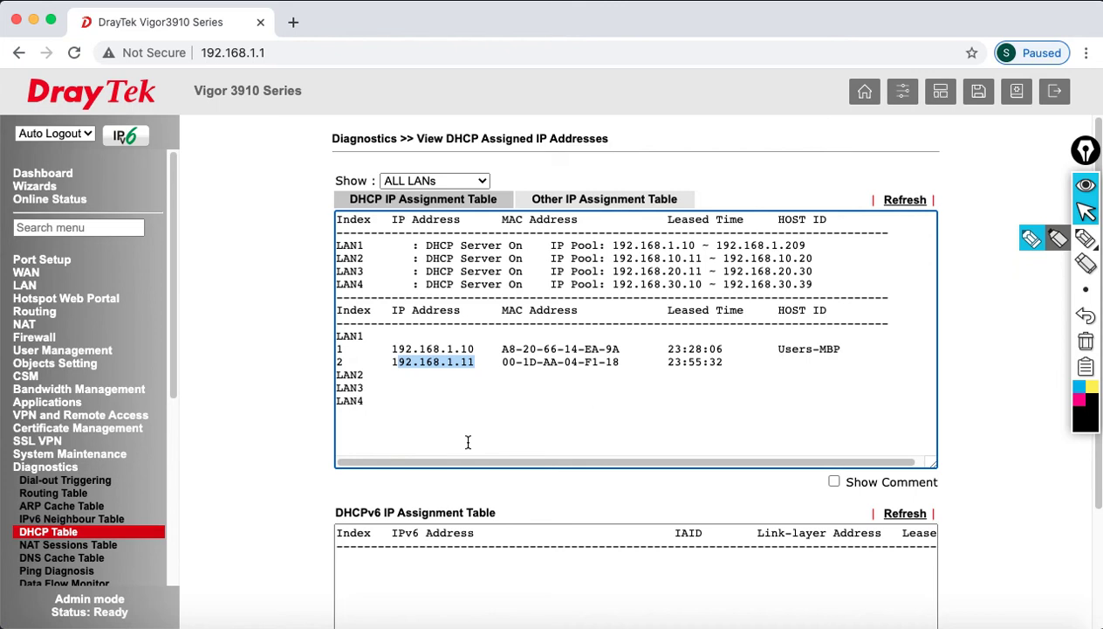
{"action": "left_click_drag", "start_coordinate": [433, 350], "coordinate": [494, 349]}
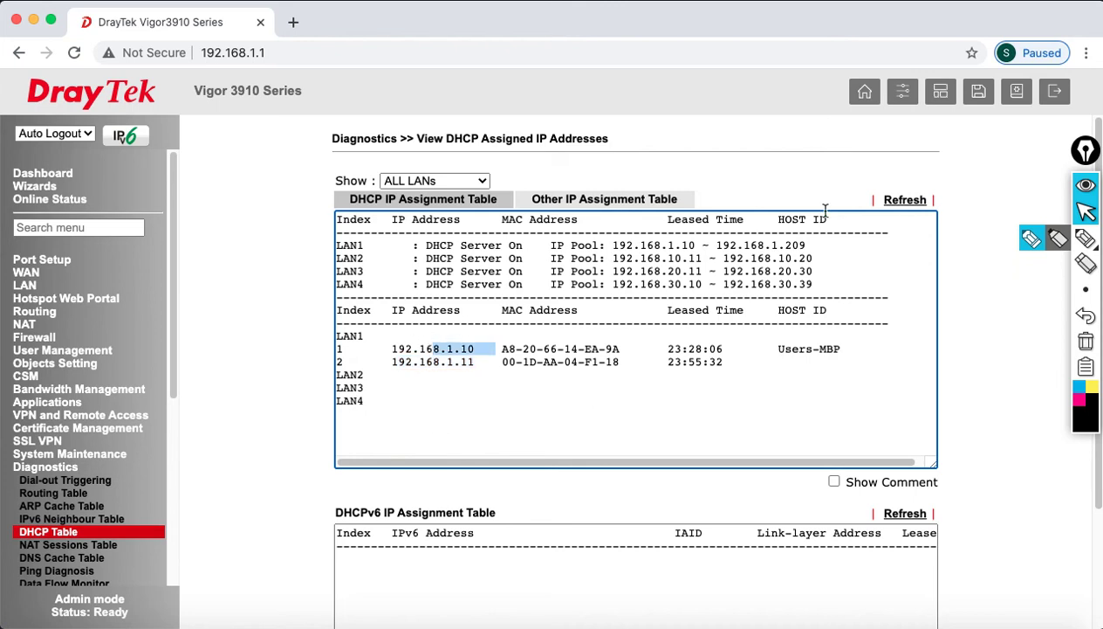
{"action": "left_click", "coordinate": [905, 206]}
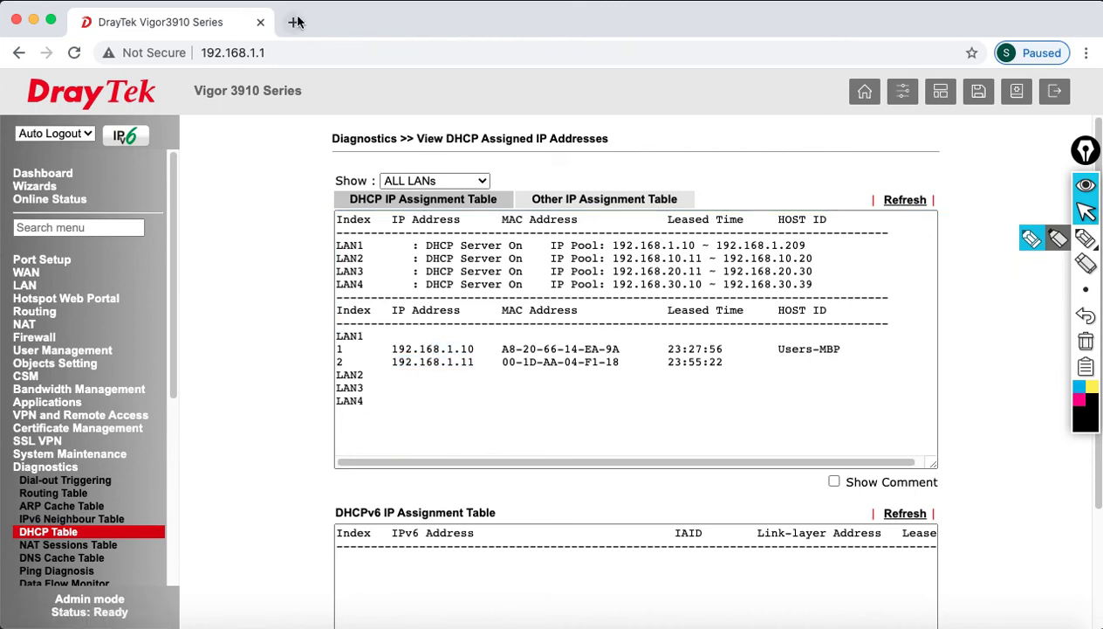
In a new tab, log in to the access point at 192.168.1.11 as admin
{"action": "left_click", "coordinate": [293, 22]}
{"action": "type", "text": "192.16"}
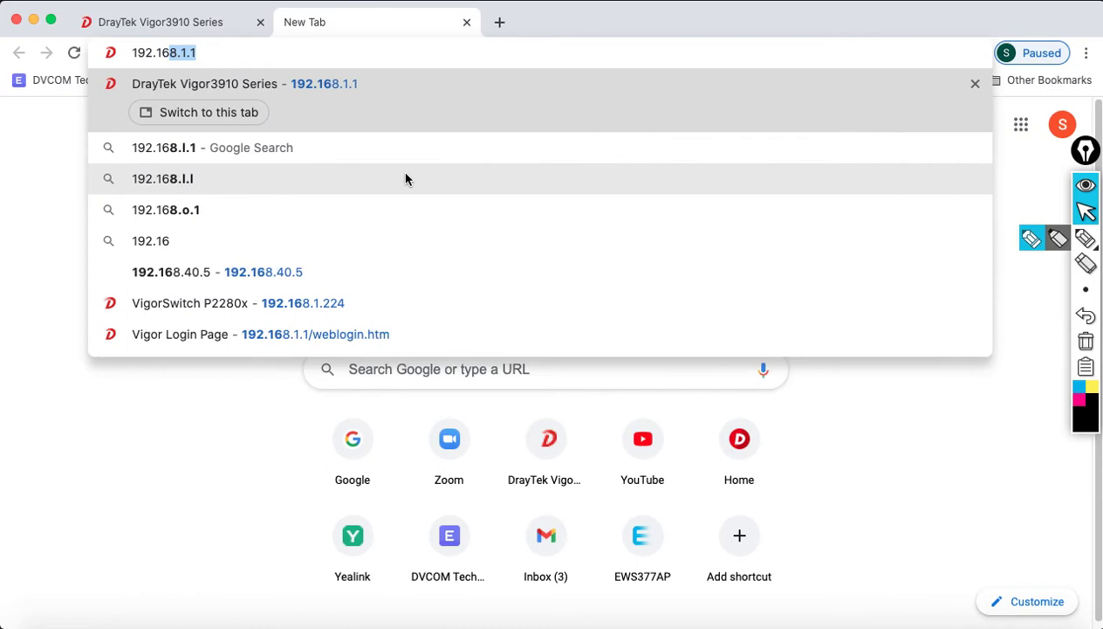
{"action": "type", "text": "8.1.11"}
{"action": "key", "text": "Return"}
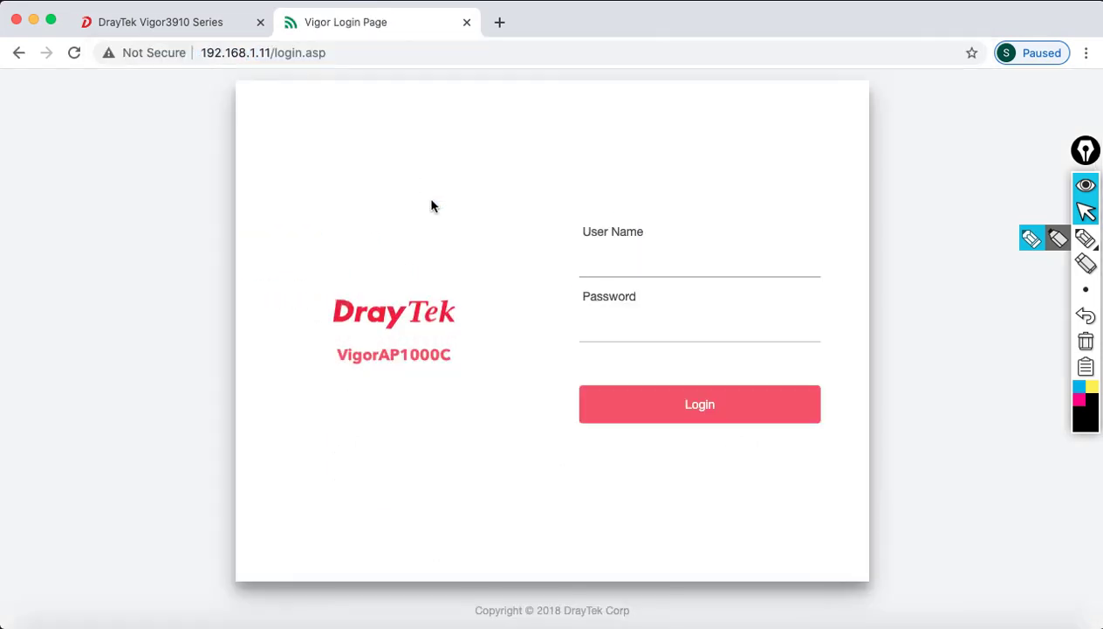
{"action": "left_click", "coordinate": [643, 278]}
{"action": "key", "text": "Tab"}
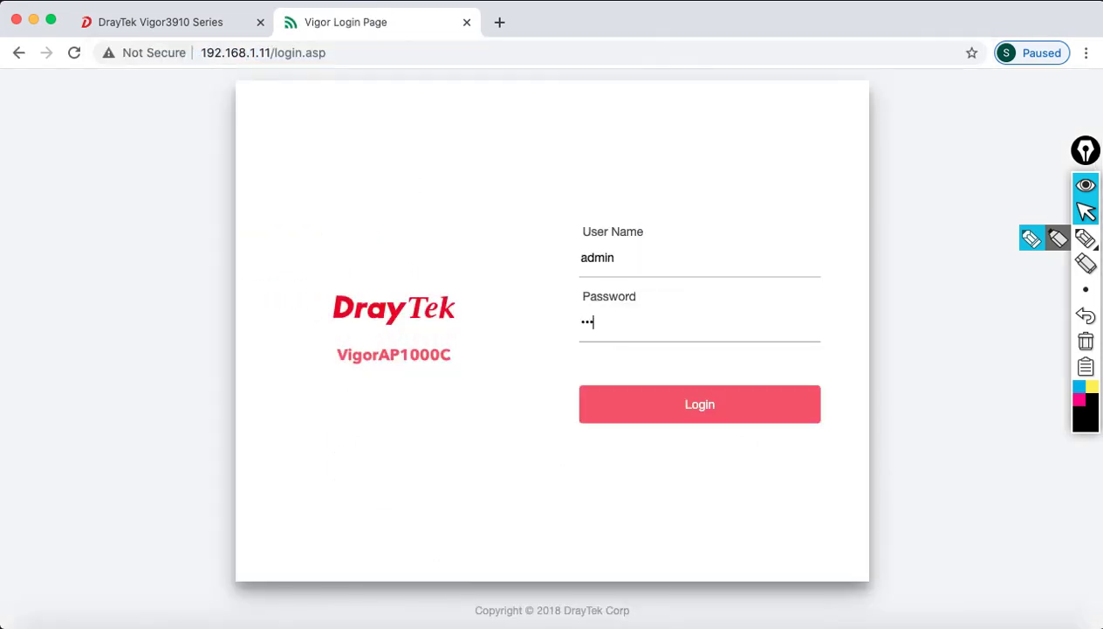
{"action": "left_click", "coordinate": [660, 425]}
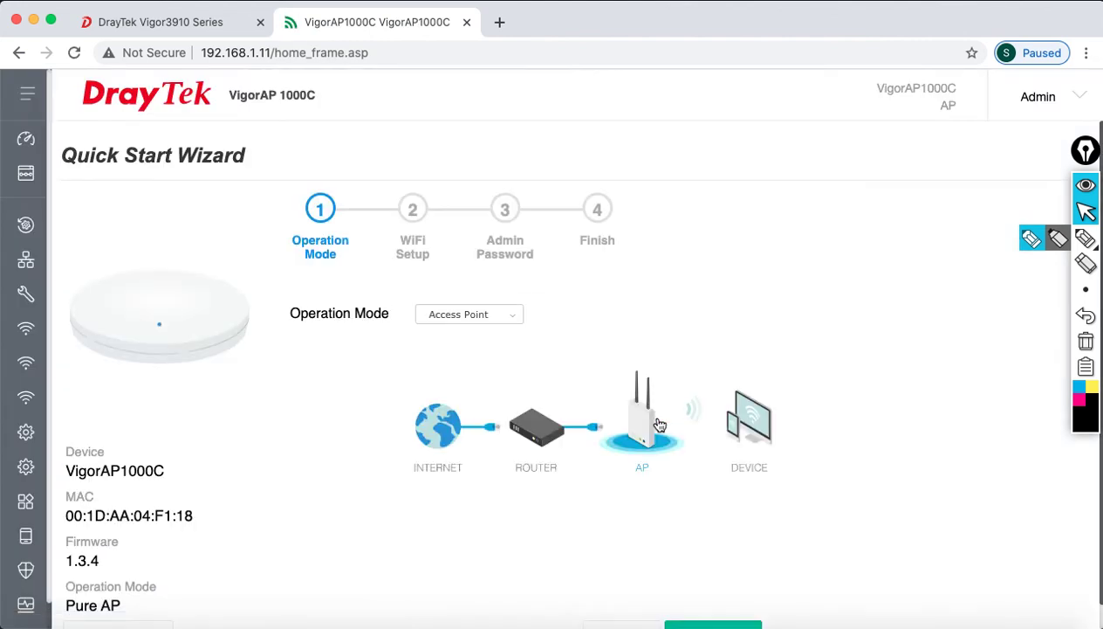
Keep Access Point operation mode and replace the wizard's WiFi password with a new one
{"action": "left_click", "coordinate": [510, 319]}
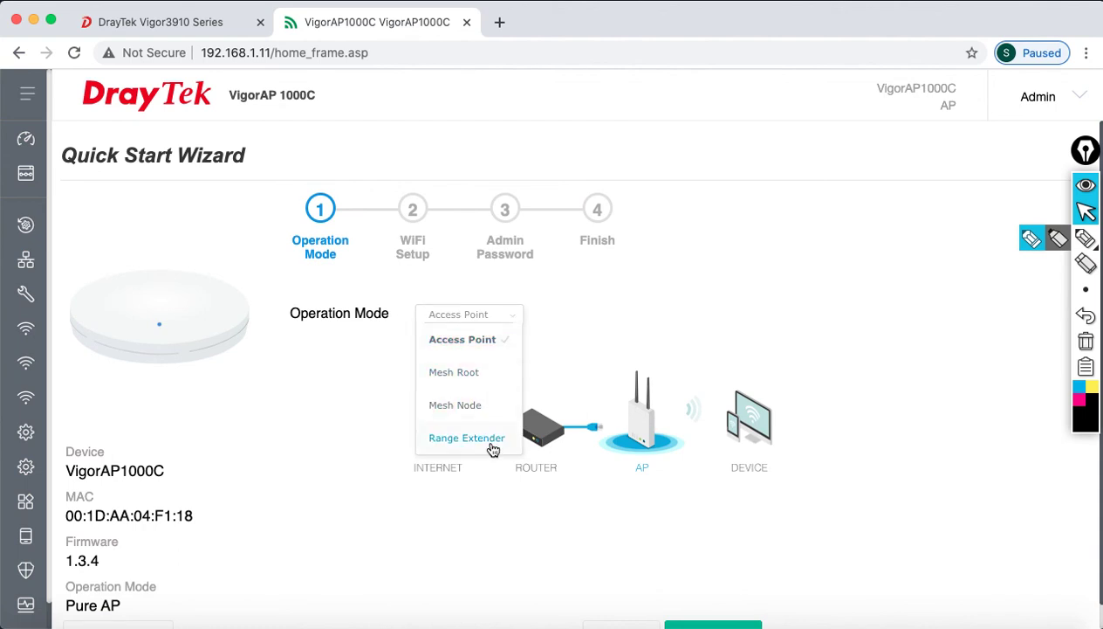
{"action": "left_click", "coordinate": [486, 346]}
{"action": "scroll", "coordinate": [715, 476], "scroll_direction": "down", "scroll_amount": 1}
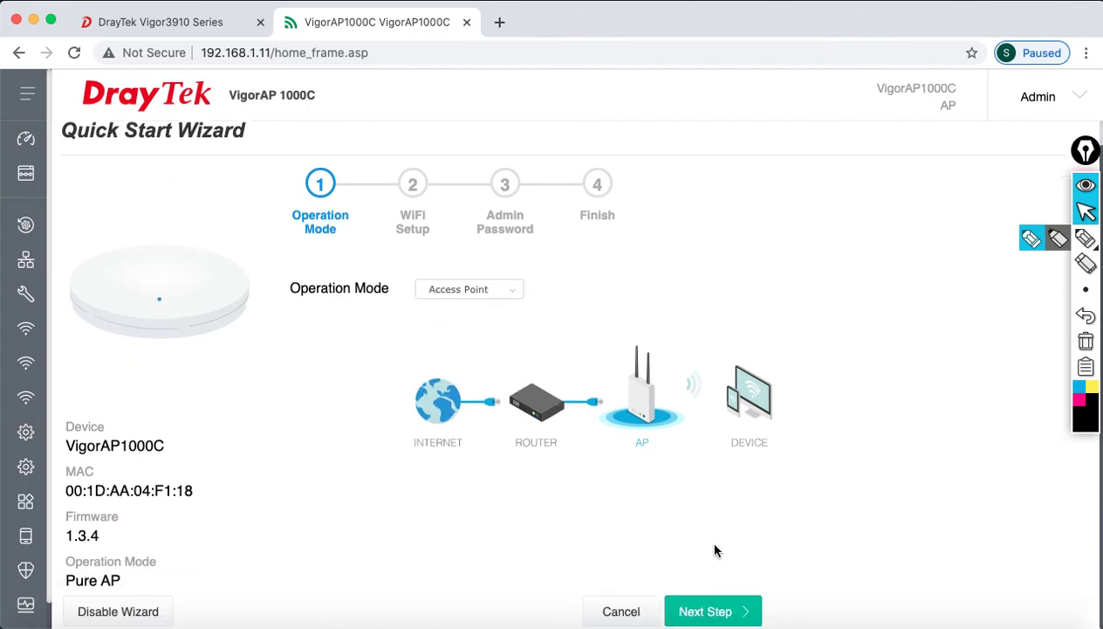
{"action": "left_click", "coordinate": [706, 611]}
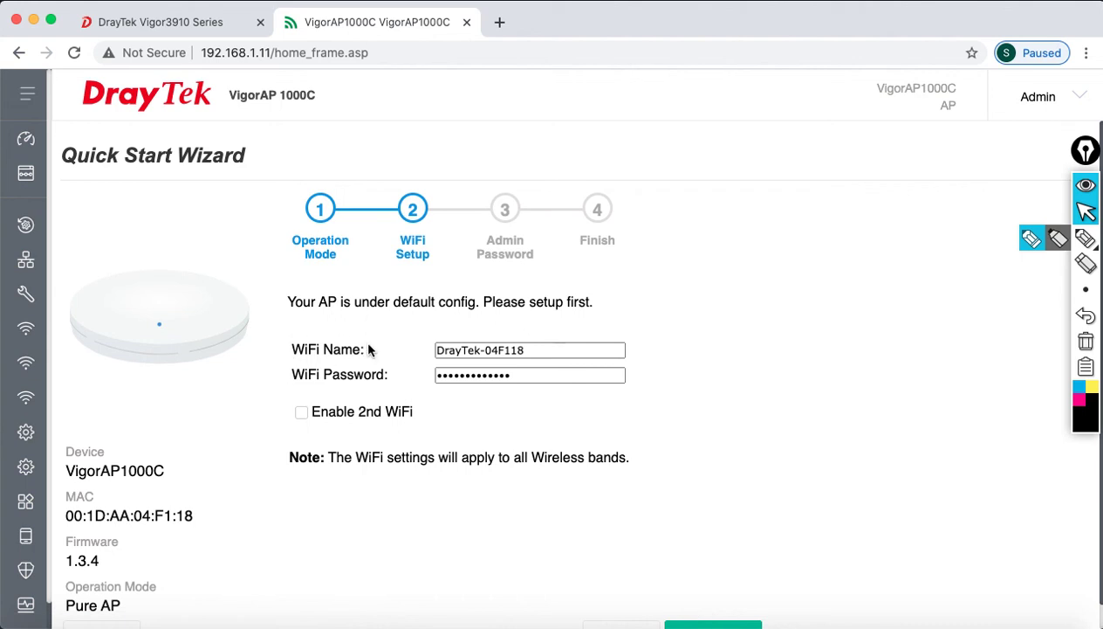
{"action": "left_click", "coordinate": [524, 369]}
{"action": "double_click", "coordinate": [589, 381]}
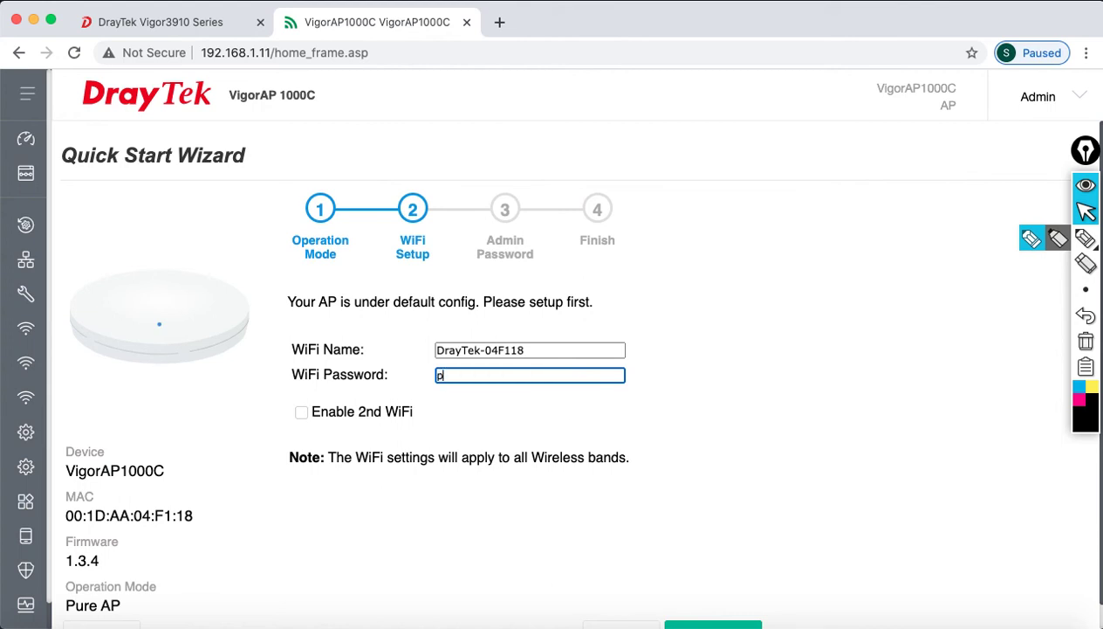
{"action": "scroll", "coordinate": [603, 474], "scroll_direction": "down", "scroll_amount": 1}
{"action": "left_click", "coordinate": [705, 613]}
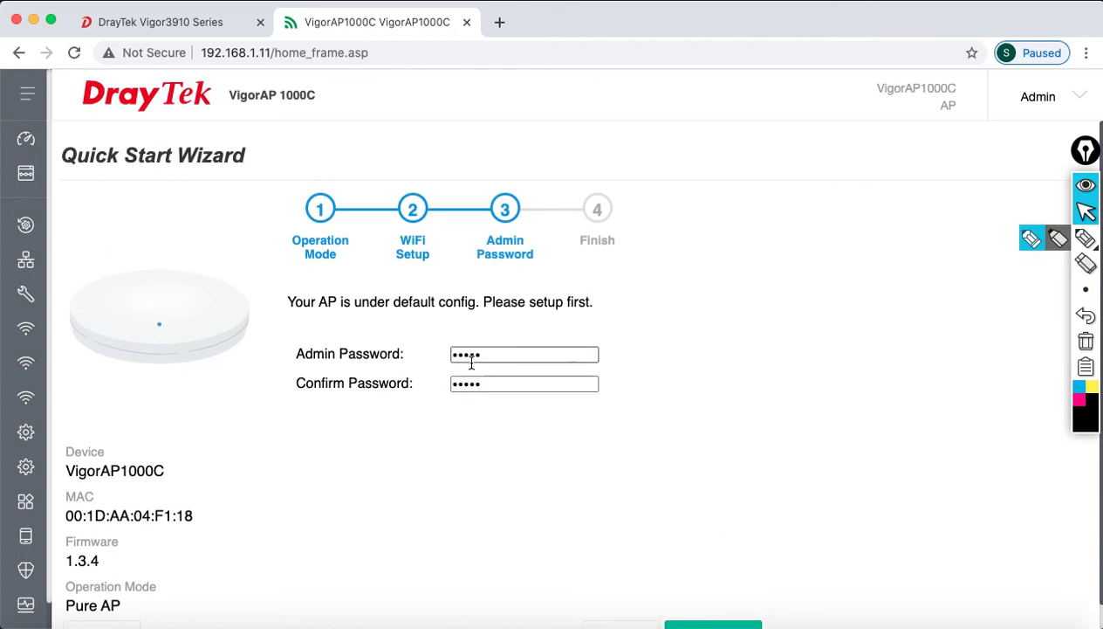
Continue past the Admin Password step and apply the settings on the Finish summary
{"action": "scroll", "coordinate": [696, 513], "scroll_direction": "down", "scroll_amount": 1}
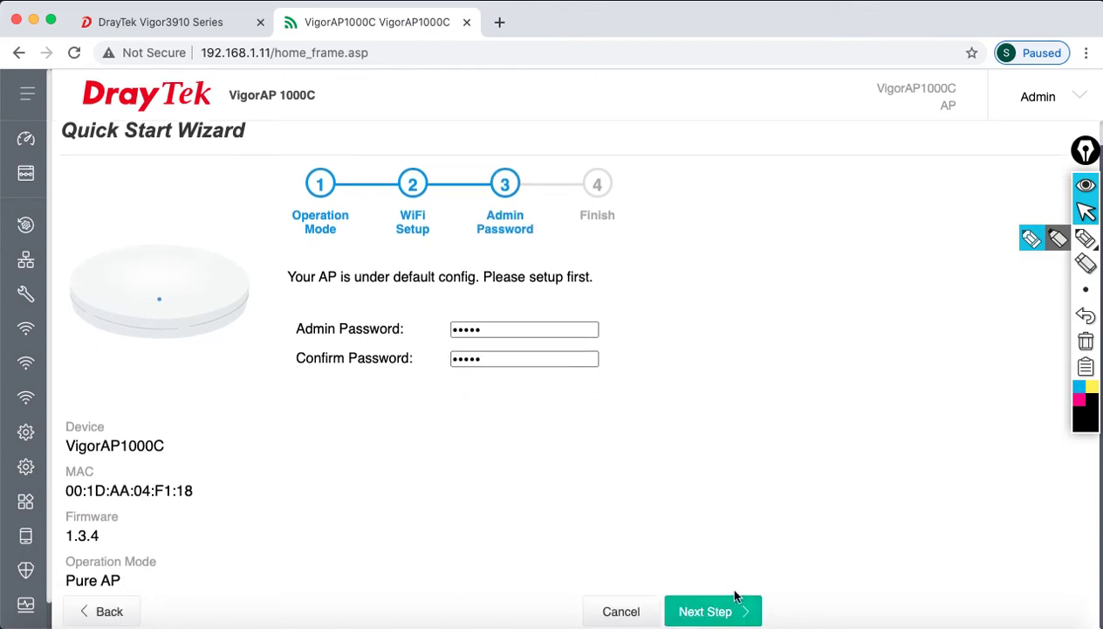
{"action": "left_click", "coordinate": [720, 609]}
{"action": "scroll", "coordinate": [693, 422], "scroll_direction": "down", "scroll_amount": 1}
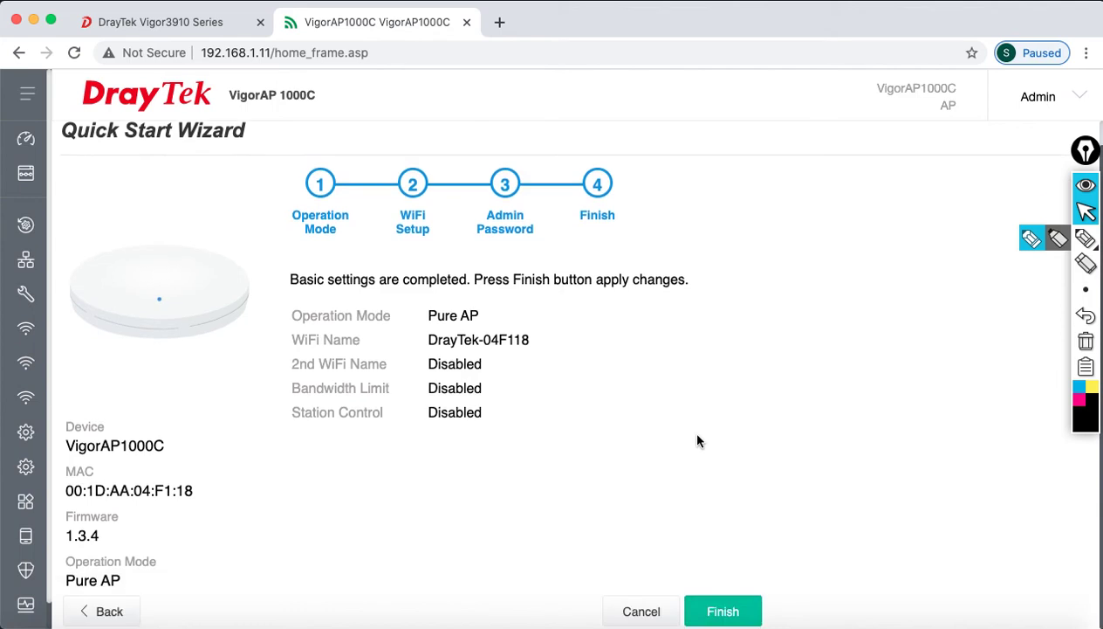
{"action": "left_click", "coordinate": [722, 610]}
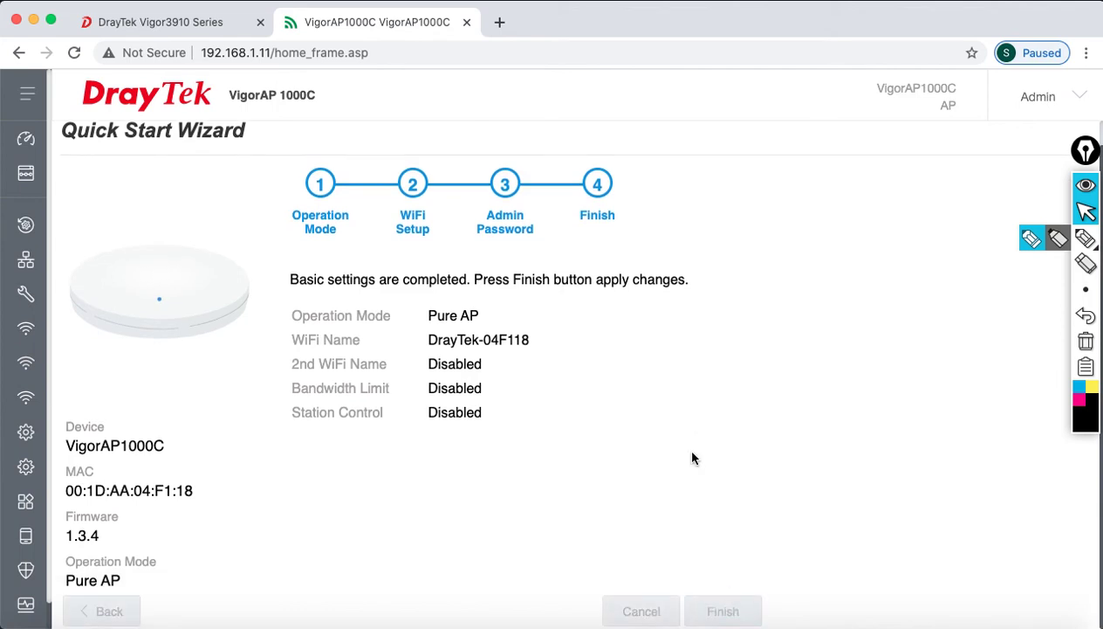
Run ping 192.168.1.11 in Terminal, confirm replies arrive, then minimize the window
{"action": "left_click", "coordinate": [790, 621]}
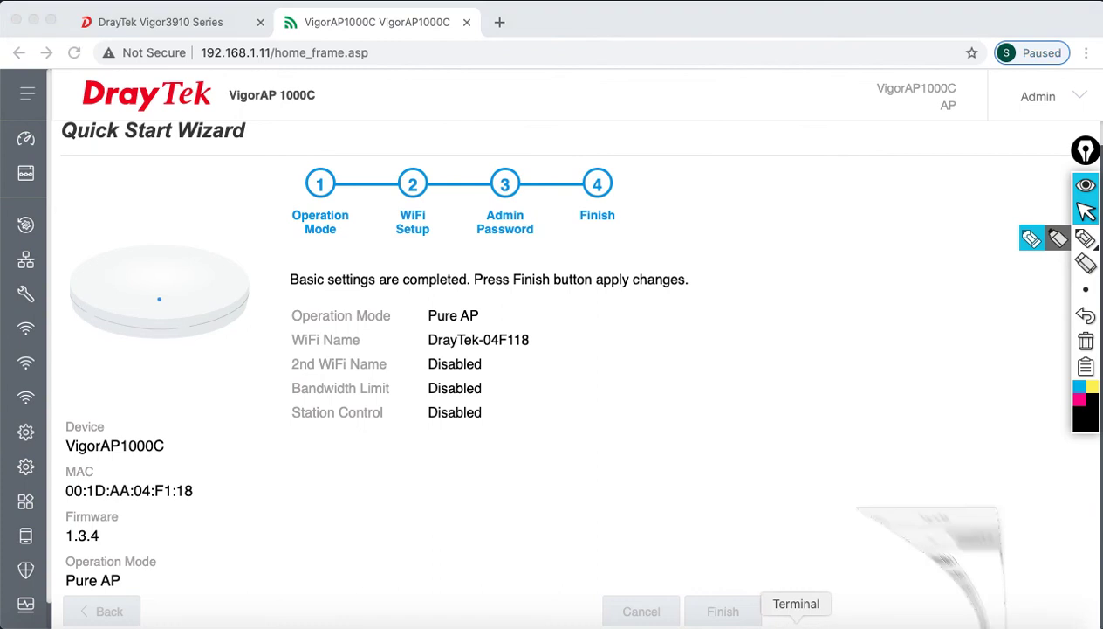
{"action": "left_click_drag", "start_coordinate": [703, 179], "coordinate": [820, 420]}
{"action": "type", "text": "pi"}
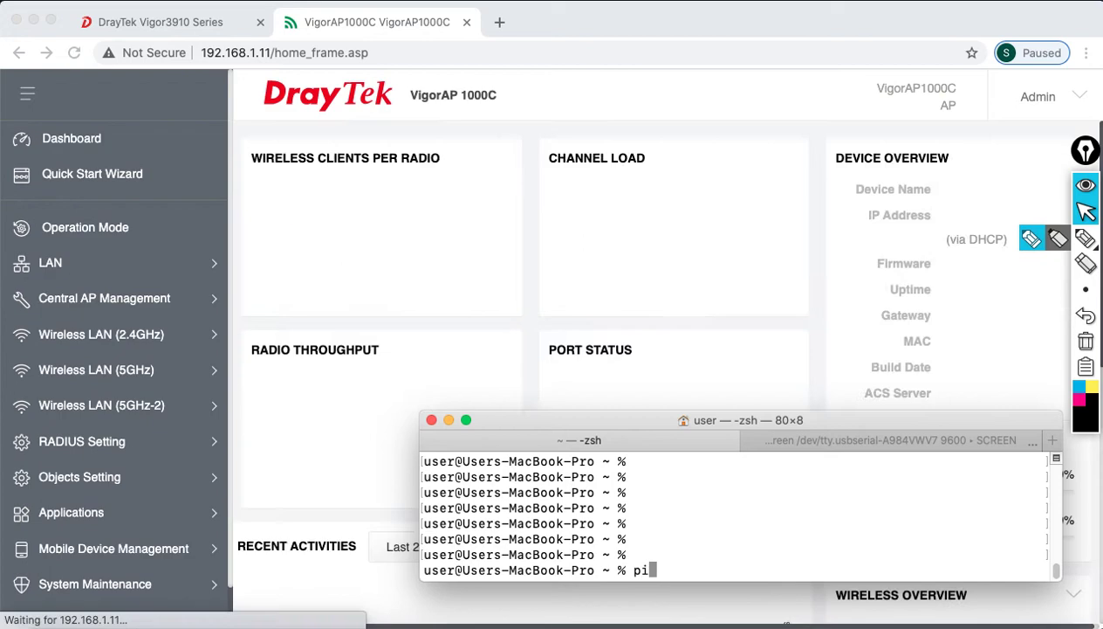
{"action": "type", "text": "ng 192.168.1.11"}
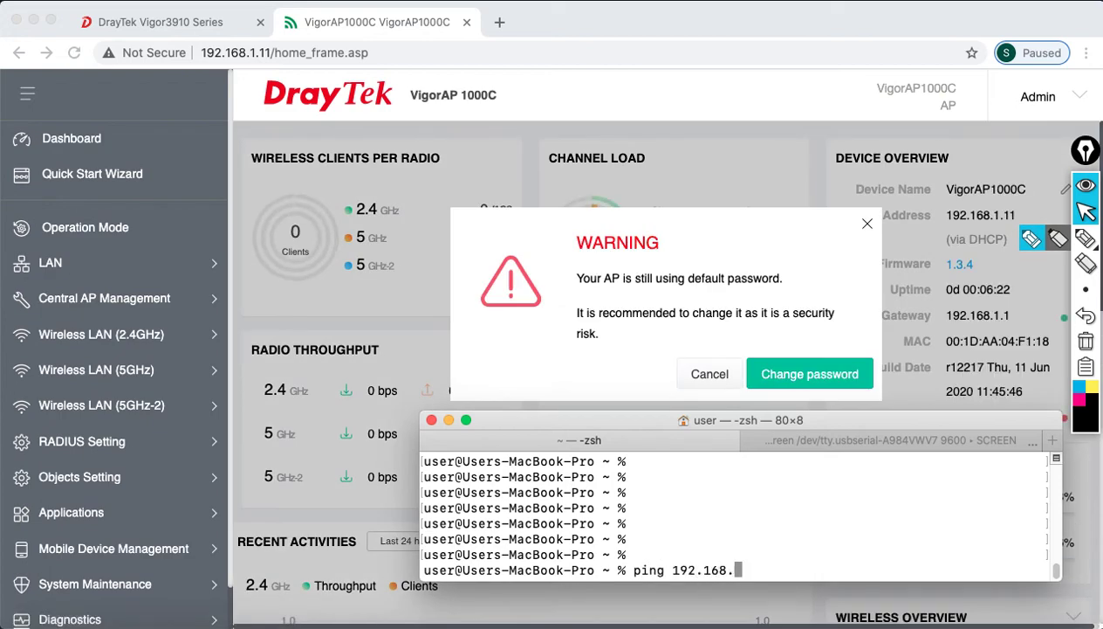
{"action": "key", "text": "Return"}
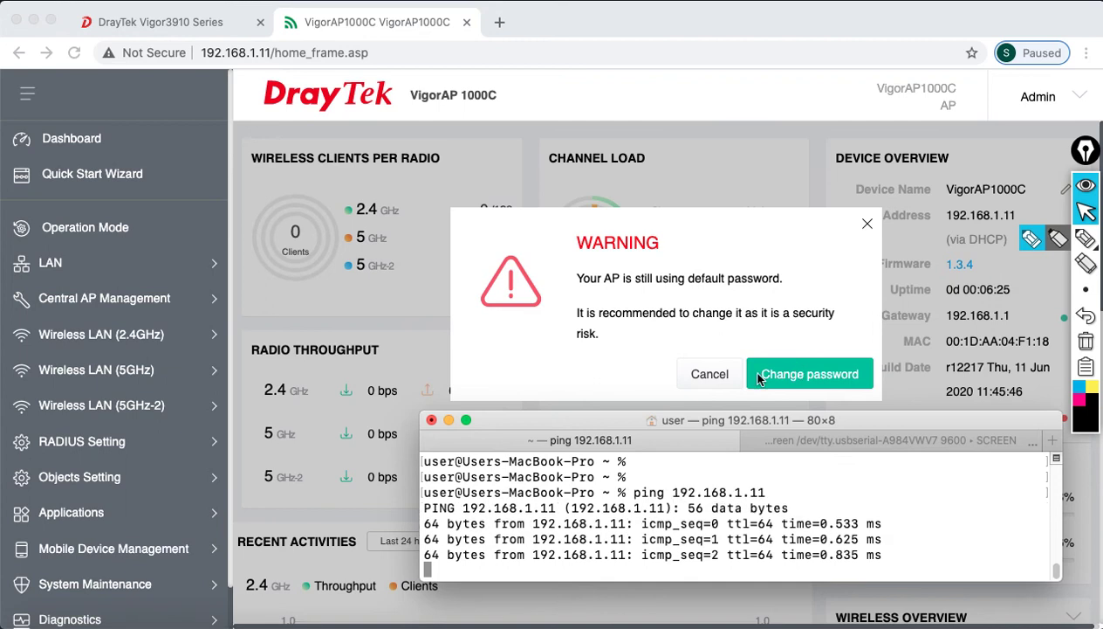
{"action": "left_click", "coordinate": [449, 420]}
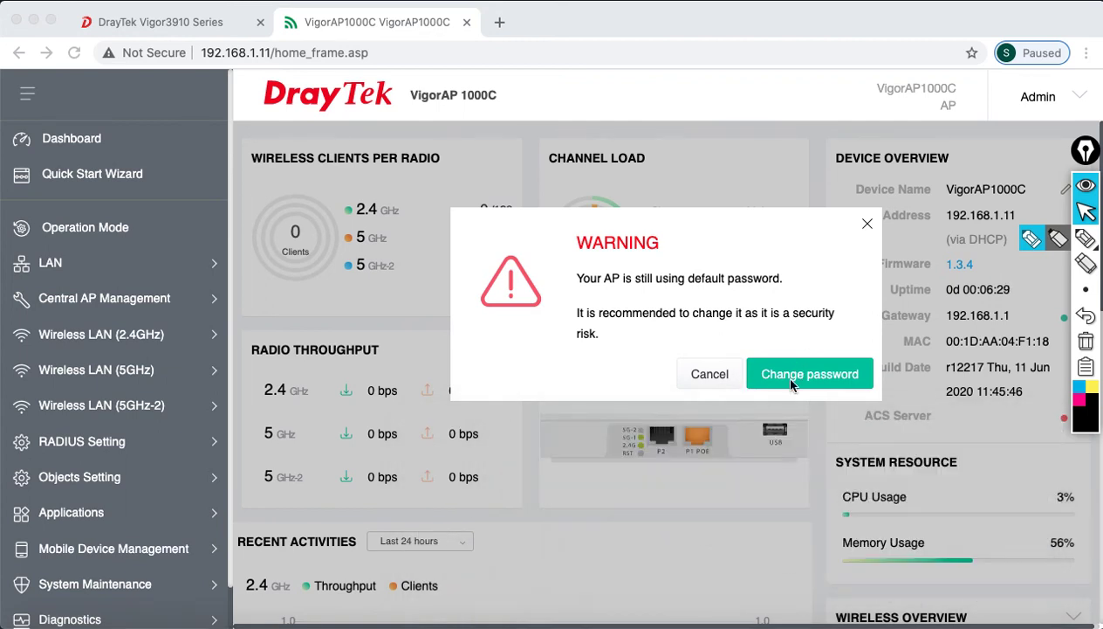
Dismiss the default-password warning and note firmware 1.3.4 and IP address 192.168.1.11 on the dashboard
{"action": "left_click", "coordinate": [708, 376]}
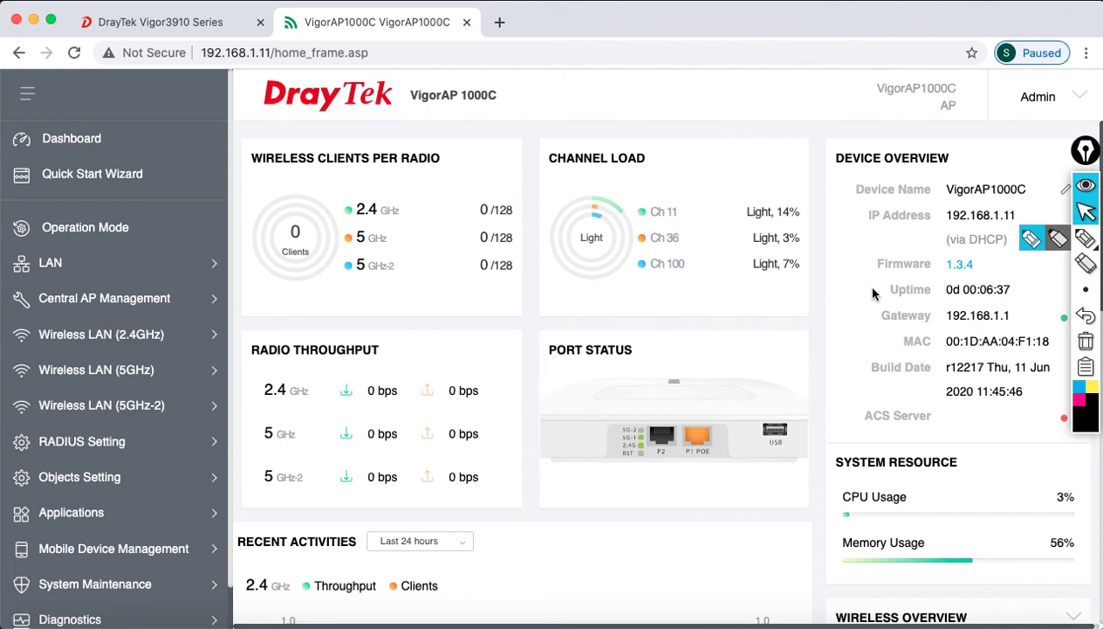
{"action": "left_click_drag", "start_coordinate": [964, 268], "coordinate": [985, 273]}
{"action": "left_click_drag", "start_coordinate": [946, 216], "coordinate": [1018, 218]}
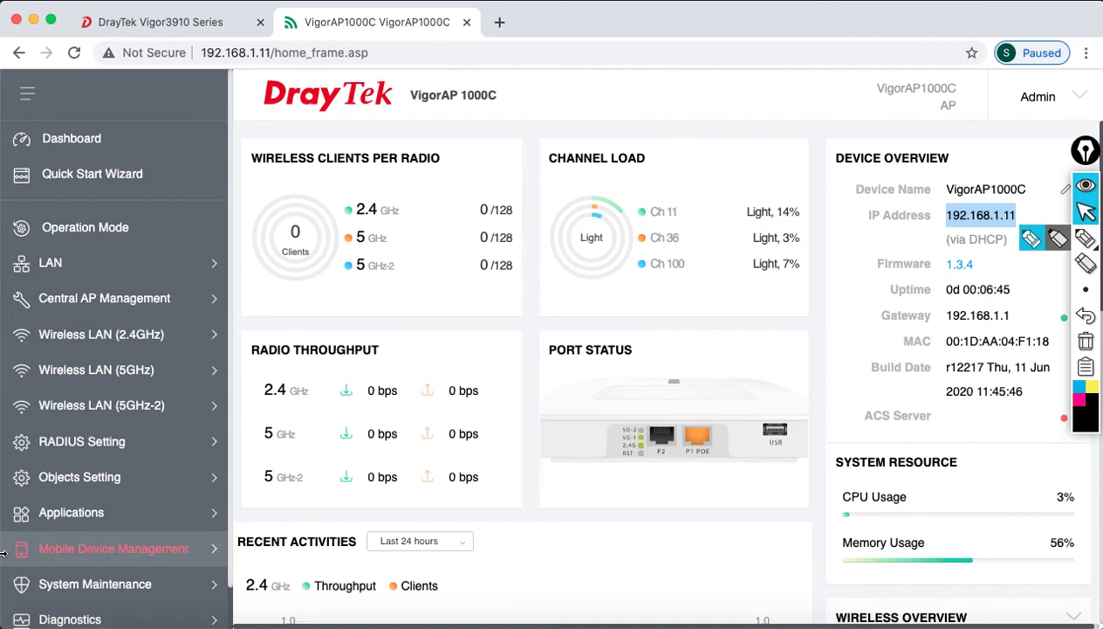
Expand System Maintenance, view Firmware Upgrade, then open the Time and Date page
{"action": "left_click", "coordinate": [63, 587]}
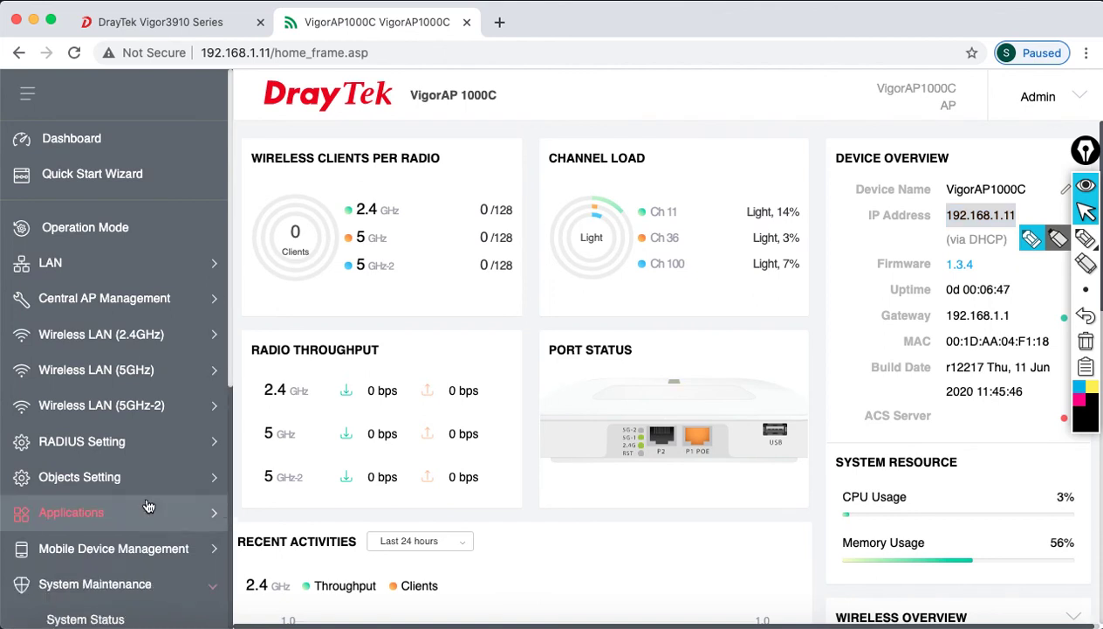
{"action": "scroll", "coordinate": [175, 511], "scroll_direction": "down", "scroll_amount": 4}
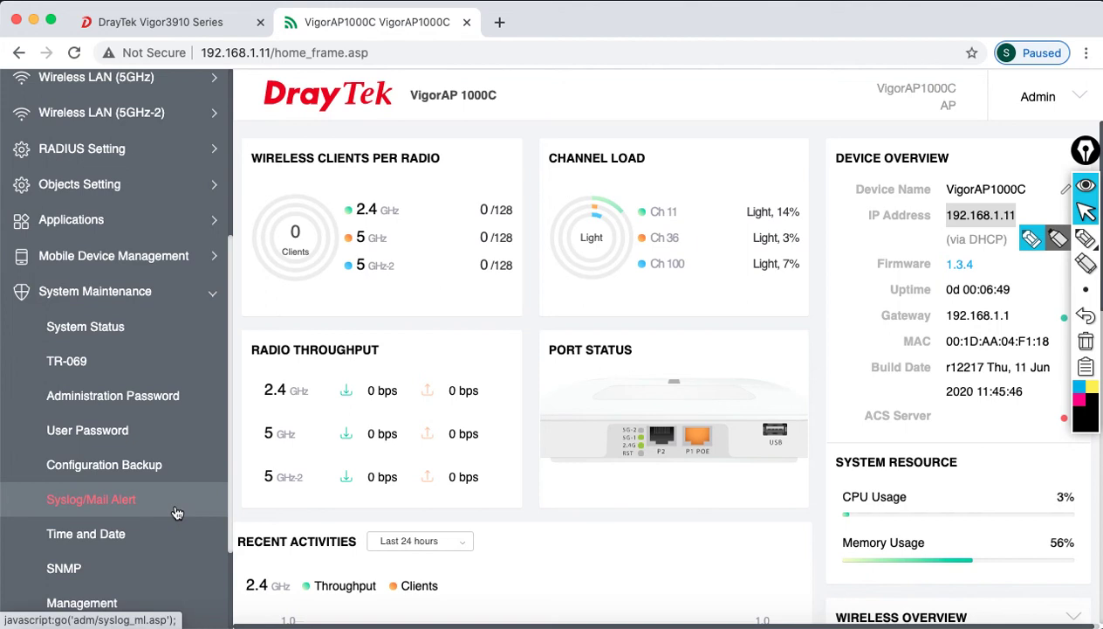
{"action": "scroll", "coordinate": [176, 512], "scroll_direction": "down", "scroll_amount": 2}
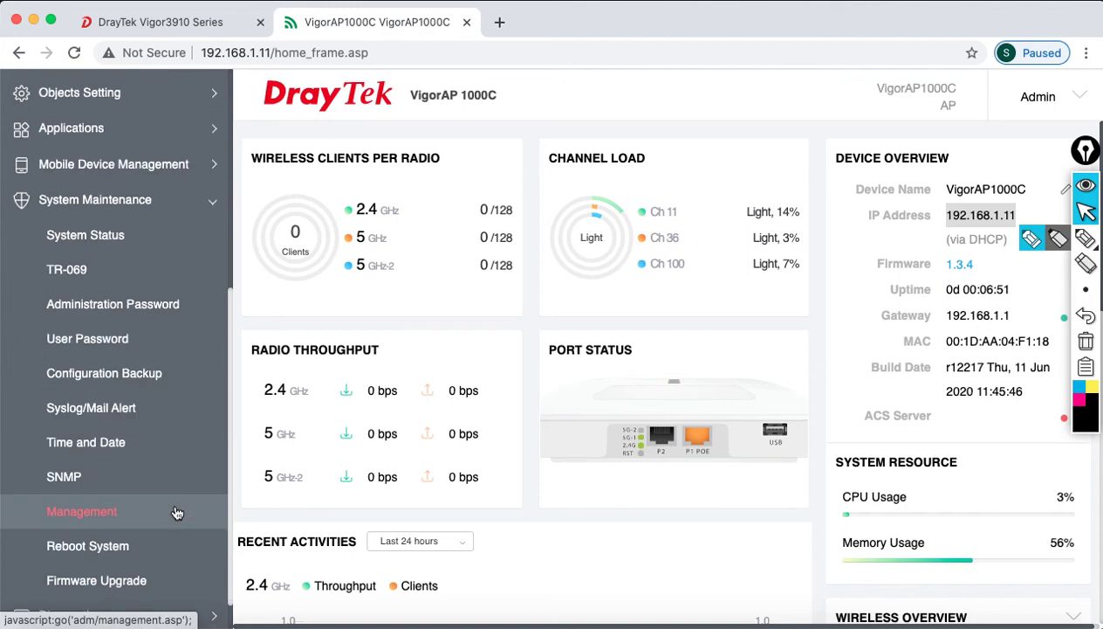
{"action": "left_click", "coordinate": [159, 578]}
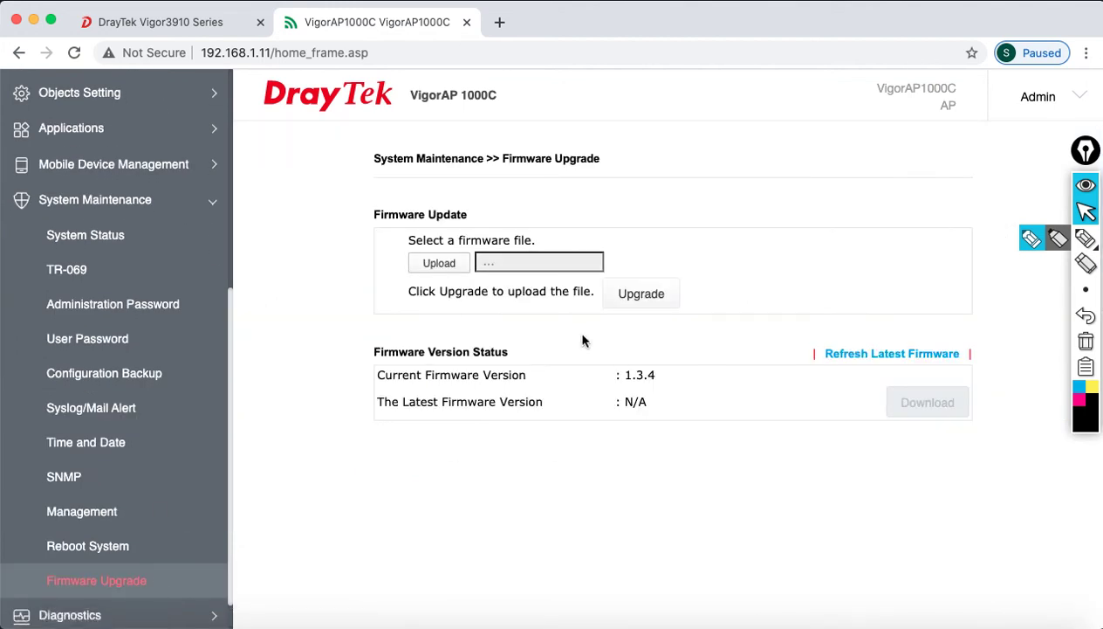
{"action": "left_click", "coordinate": [122, 442]}
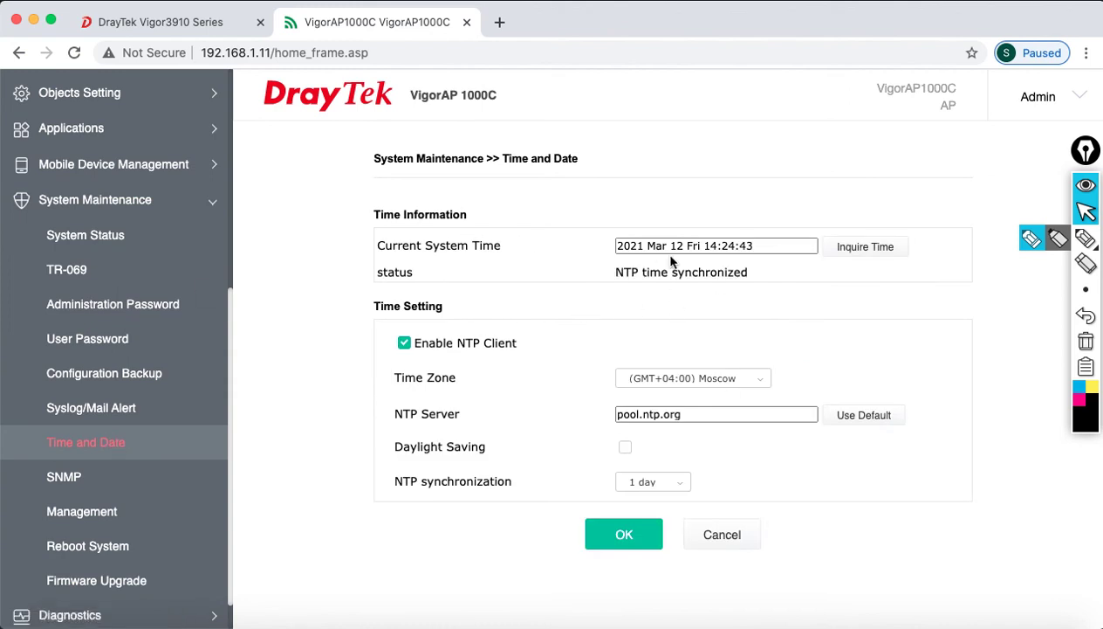
Choose (GMT+04:00) United Arab Emirates, Oman as the time zone and save with OK
{"action": "left_click", "coordinate": [713, 381]}
{"action": "scroll", "coordinate": [790, 541], "scroll_direction": "down", "scroll_amount": 3}
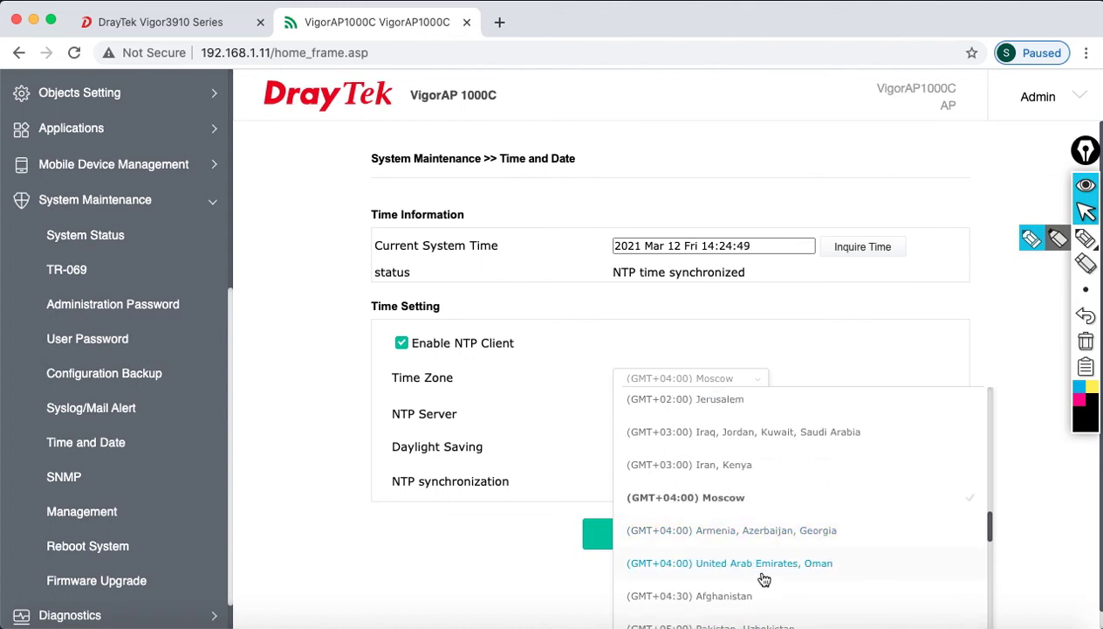
{"action": "left_click", "coordinate": [762, 576]}
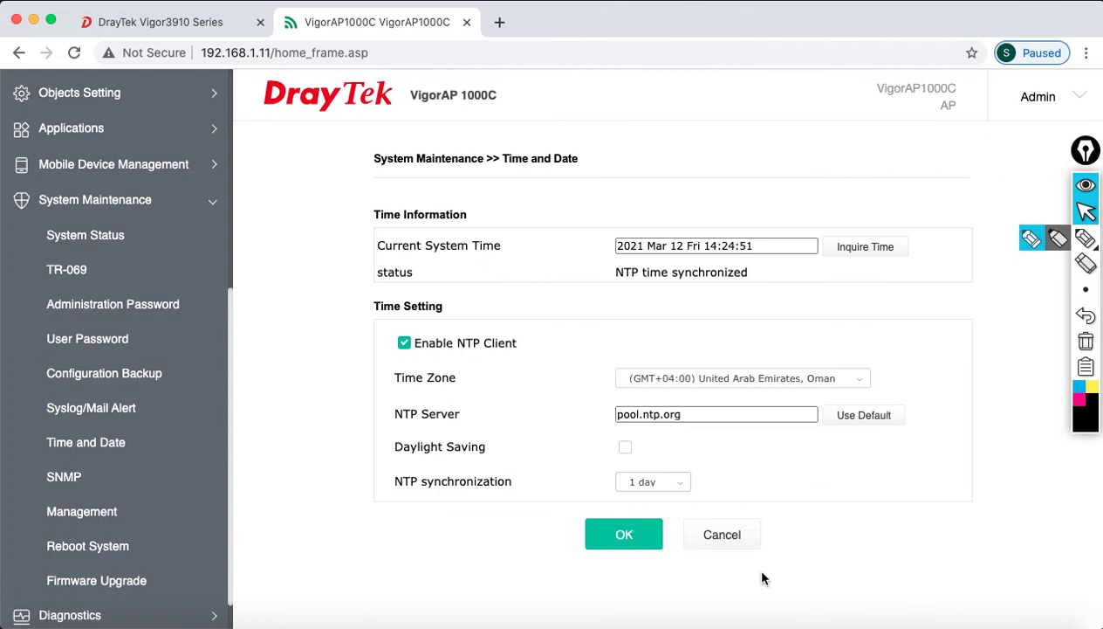
{"action": "left_click", "coordinate": [619, 549]}
Open the Administration Password page for the admin account, then expand Wireless LAN (2.4GHz)
{"action": "left_click", "coordinate": [99, 310]}
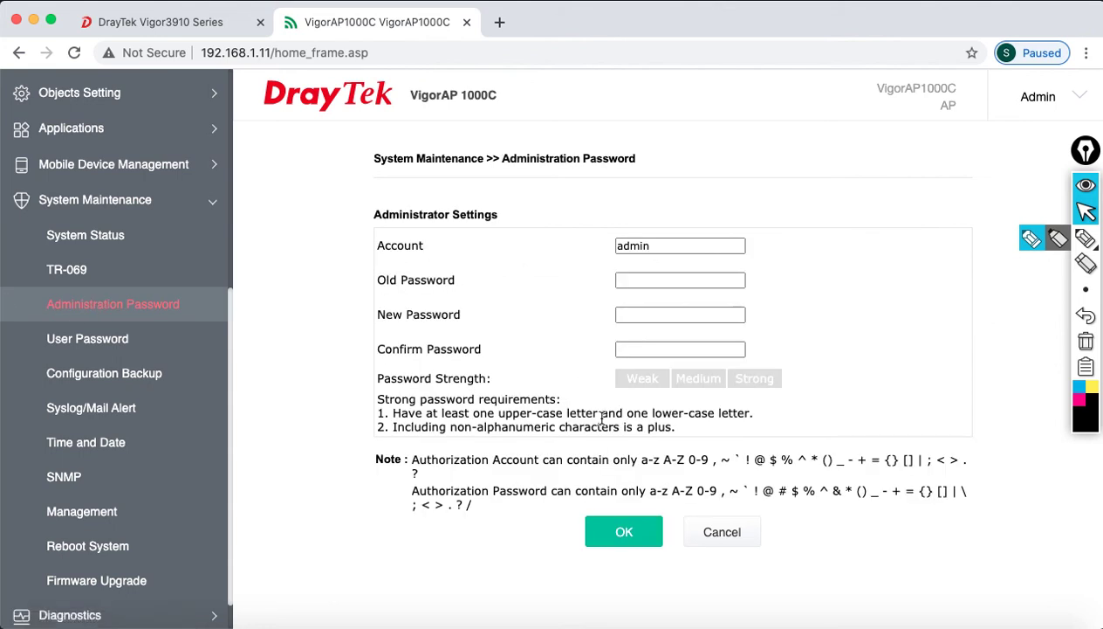
{"action": "scroll", "coordinate": [123, 332], "scroll_direction": "up", "scroll_amount": 6}
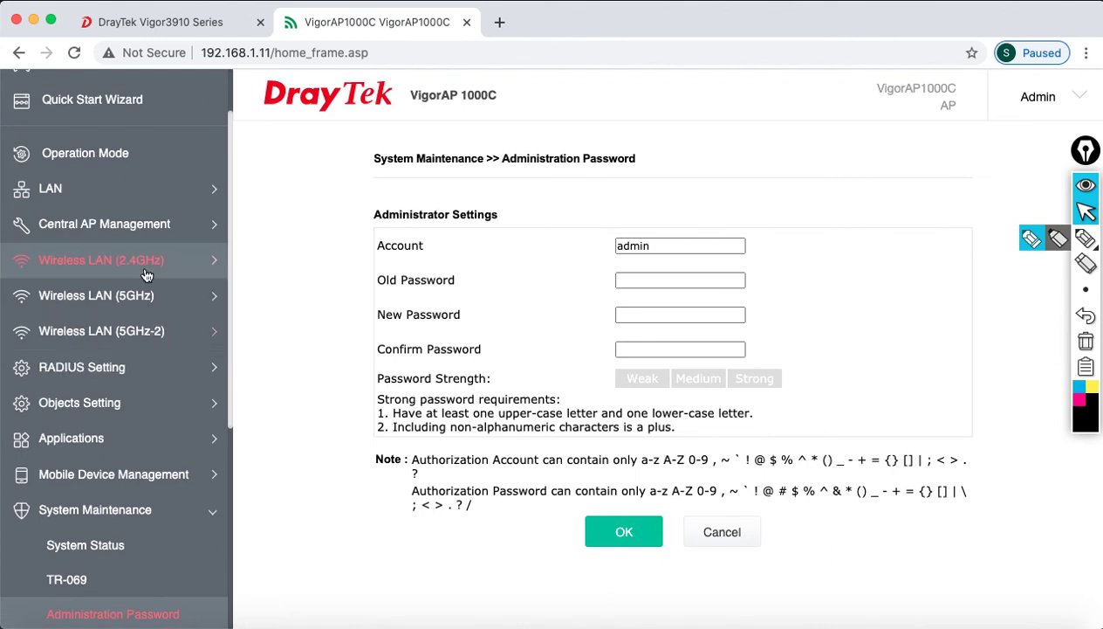
{"action": "left_click", "coordinate": [148, 266]}
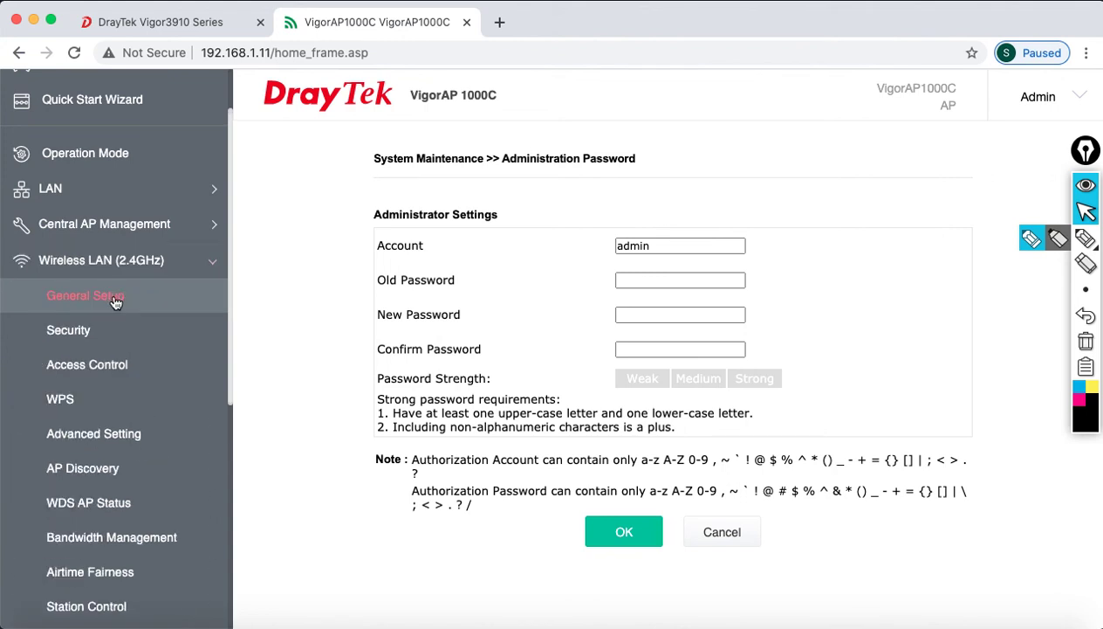
In 2.4GHz General Setup, rename SSID 1 to VLAN10-SSID with VLAN ID 10
{"action": "left_click", "coordinate": [113, 297]}
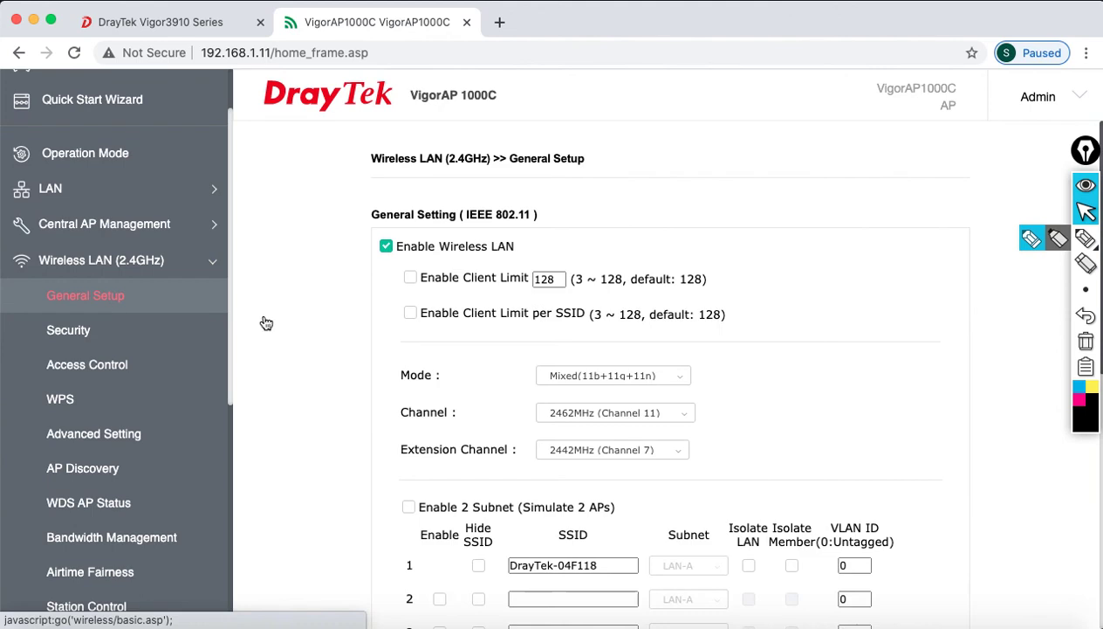
{"action": "scroll", "coordinate": [685, 445], "scroll_direction": "down", "scroll_amount": 1}
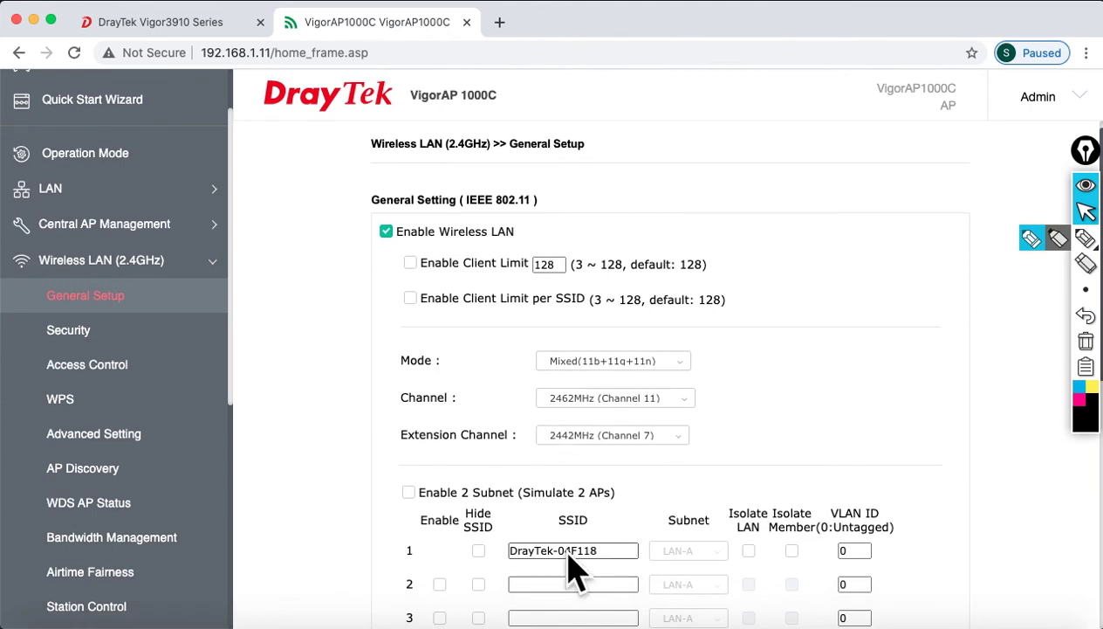
{"action": "scroll", "coordinate": [633, 510], "scroll_direction": "down", "scroll_amount": 10}
{"action": "scroll", "coordinate": [633, 500], "scroll_direction": "up", "scroll_amount": 4}
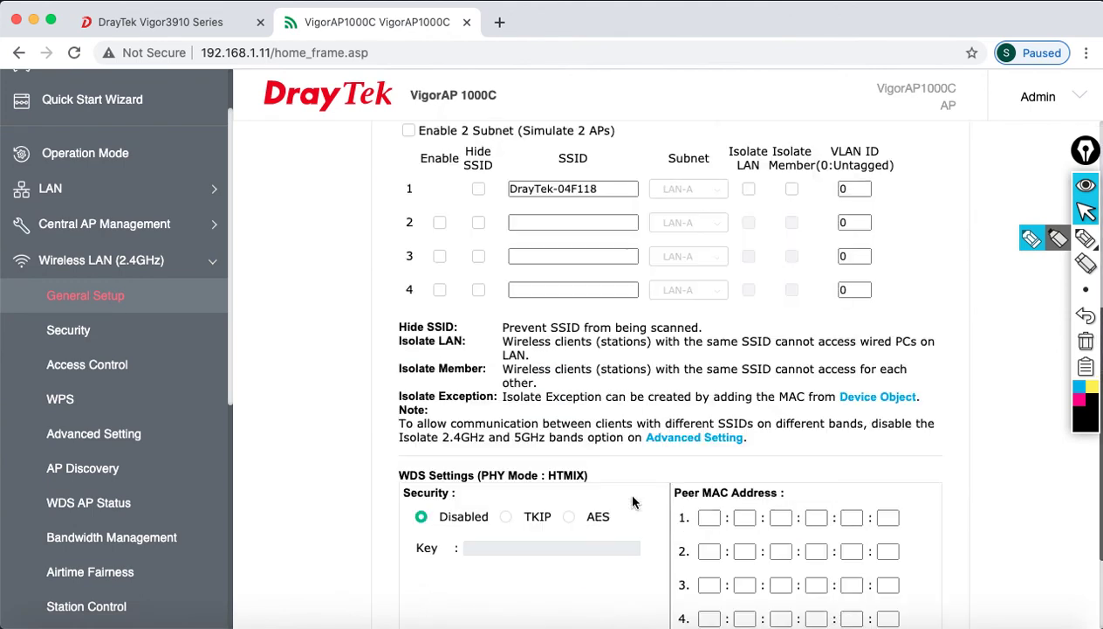
{"action": "scroll", "coordinate": [633, 497], "scroll_direction": "up", "scroll_amount": 1}
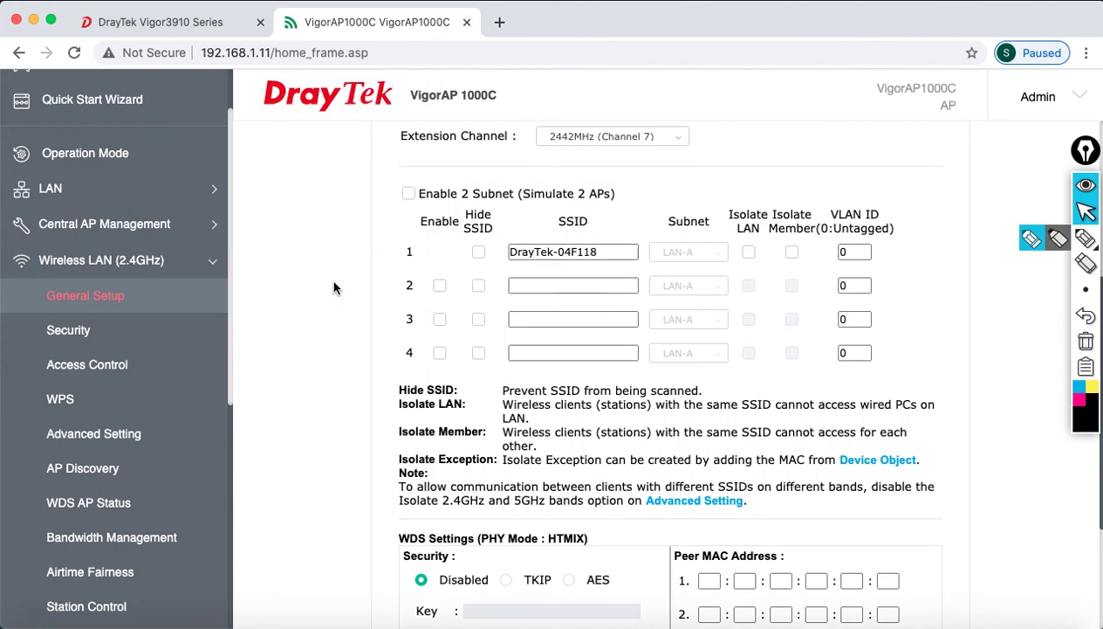
{"action": "scroll", "coordinate": [652, 367], "scroll_direction": "up", "scroll_amount": 1}
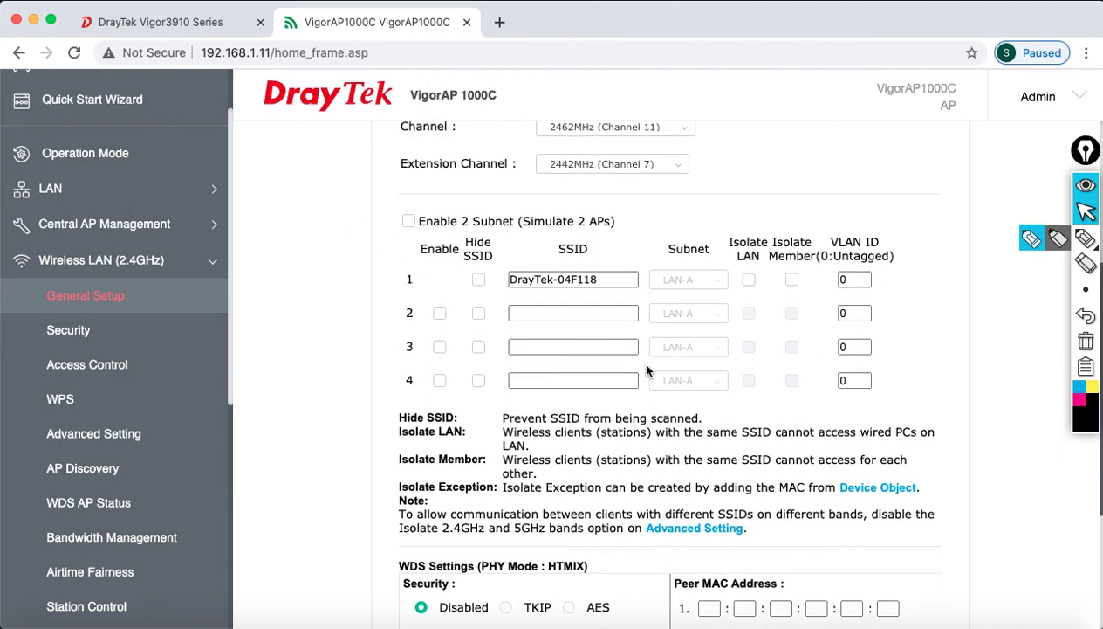
{"action": "left_click_drag", "start_coordinate": [633, 305], "coordinate": [422, 310]}
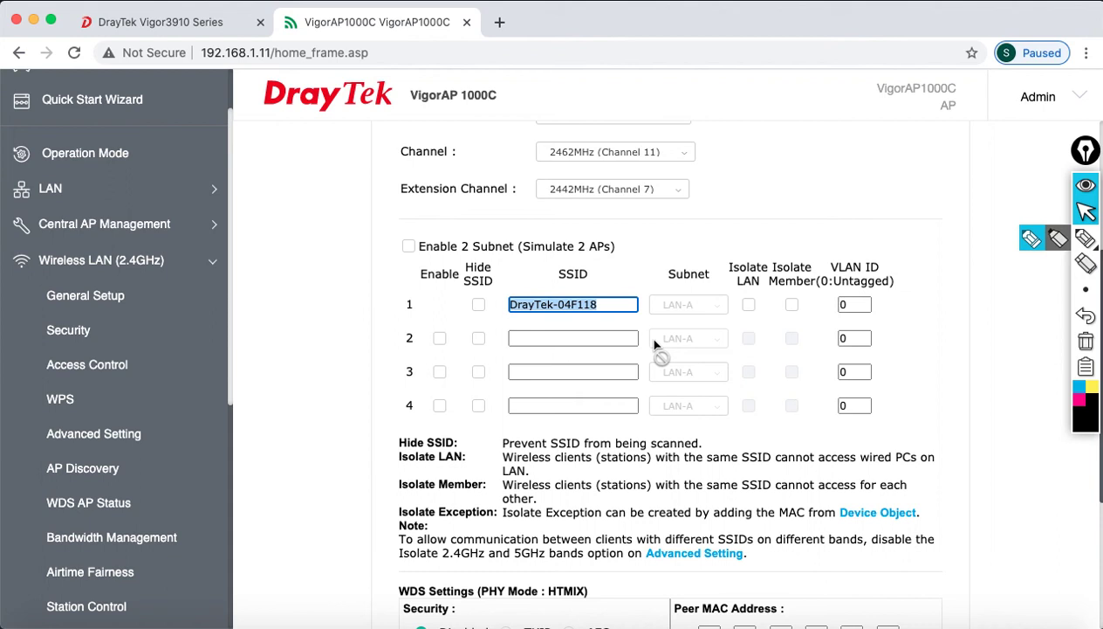
{"action": "type", "text": "VLAN"}
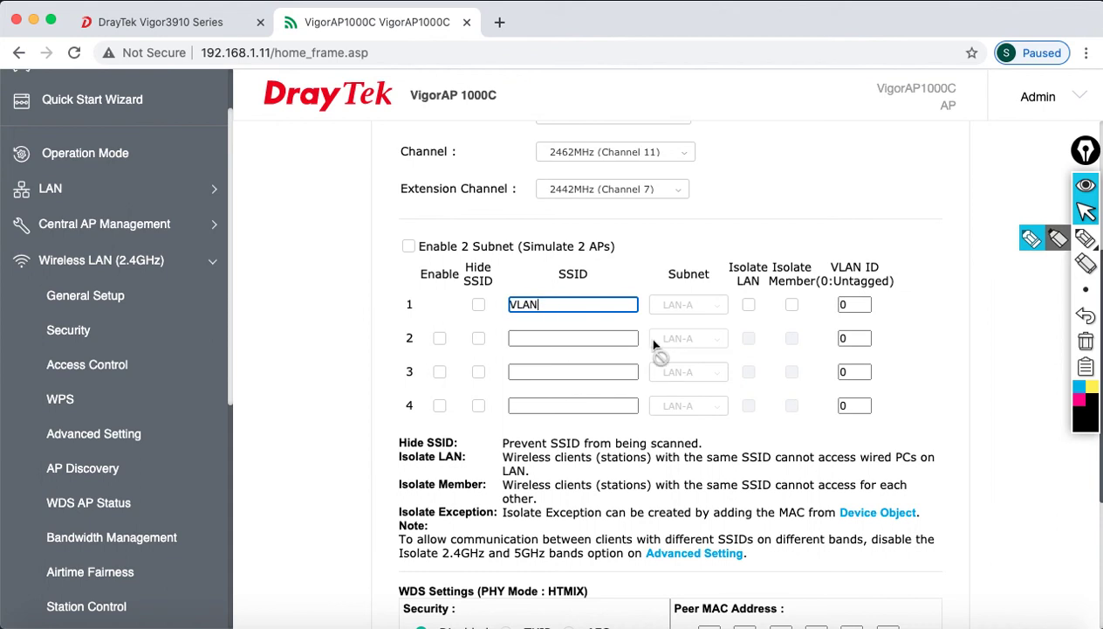
{"action": "type", "text": "10-SSID"}
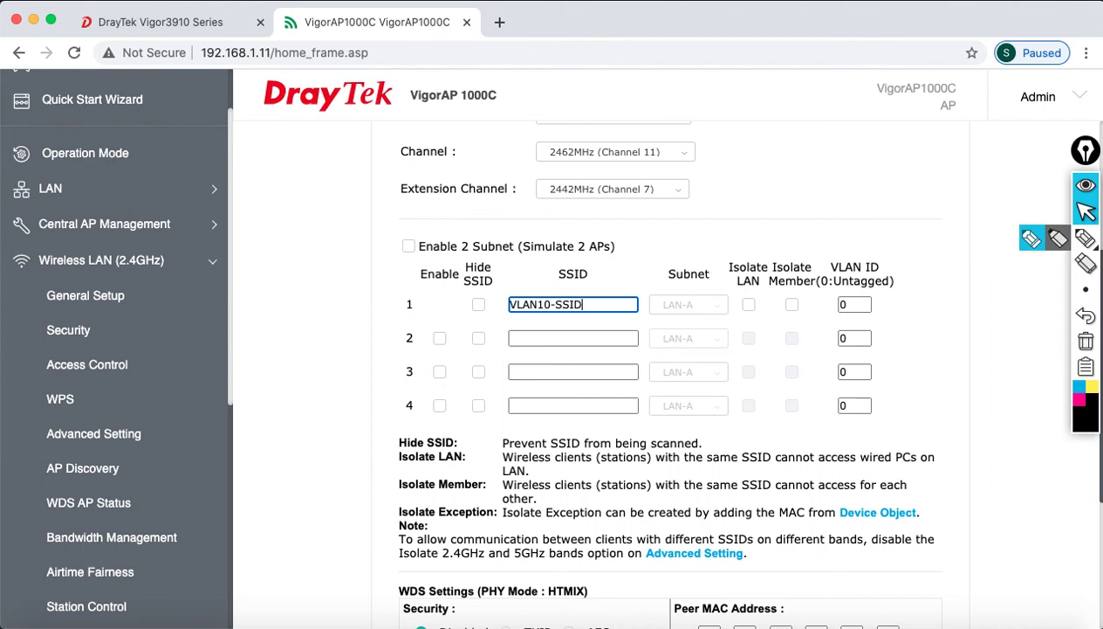
{"action": "double_click", "coordinate": [844, 304]}
{"action": "type", "text": "10"}
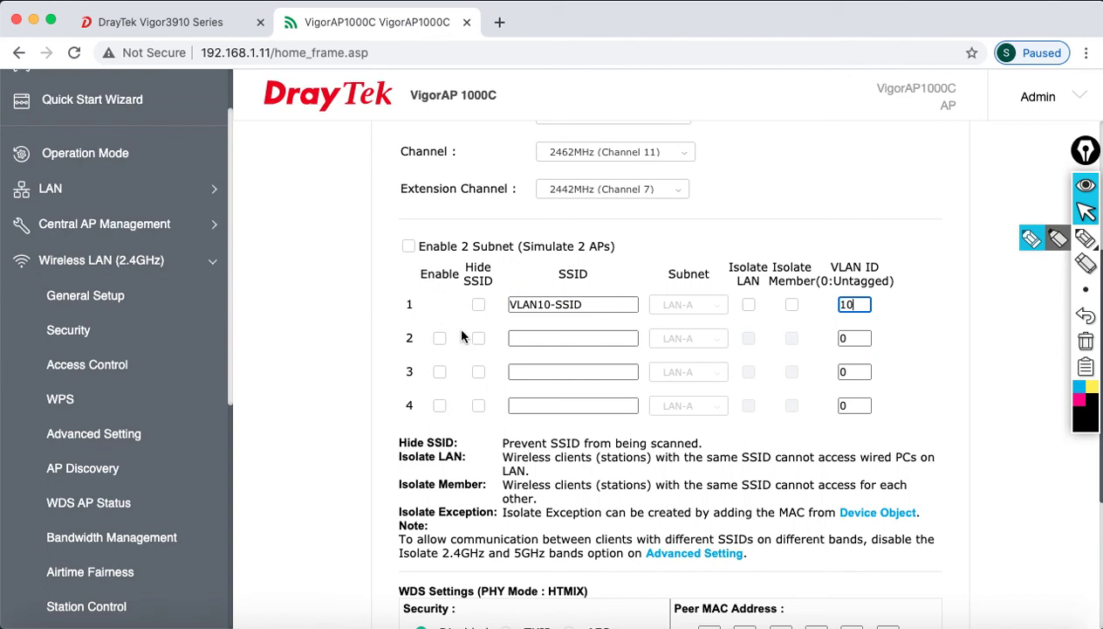
Enable SSID 2 as VLAN20-SSID with VLAN ID 20
{"action": "left_click", "coordinate": [440, 339]}
{"action": "left_click", "coordinate": [550, 337]}
{"action": "type", "text": "VLAN20-SSID"}
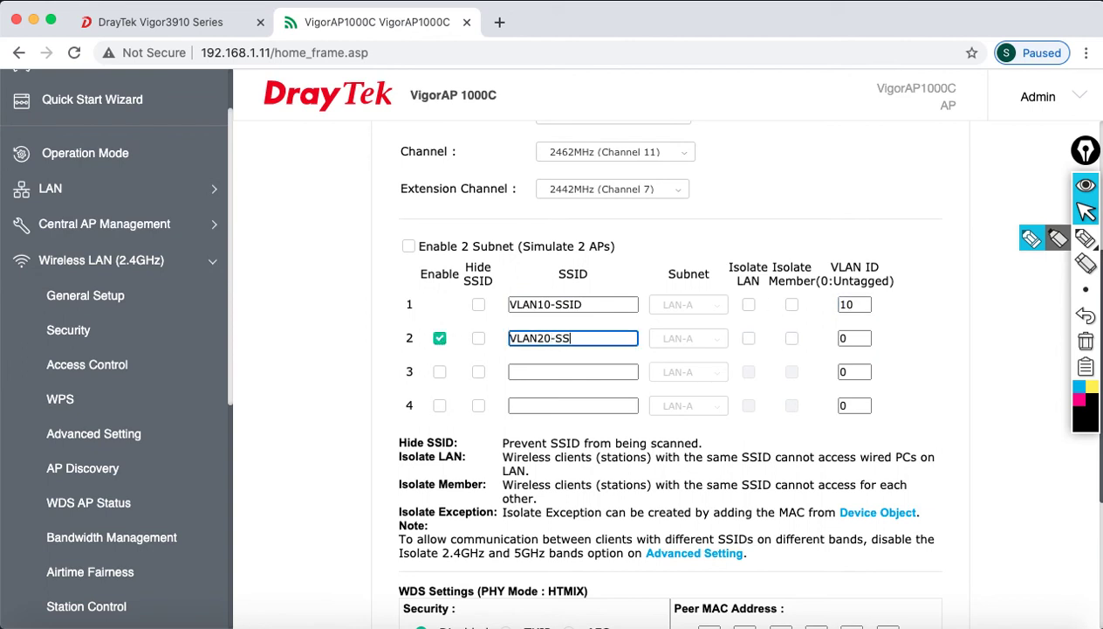
{"action": "left_click", "coordinate": [857, 342]}
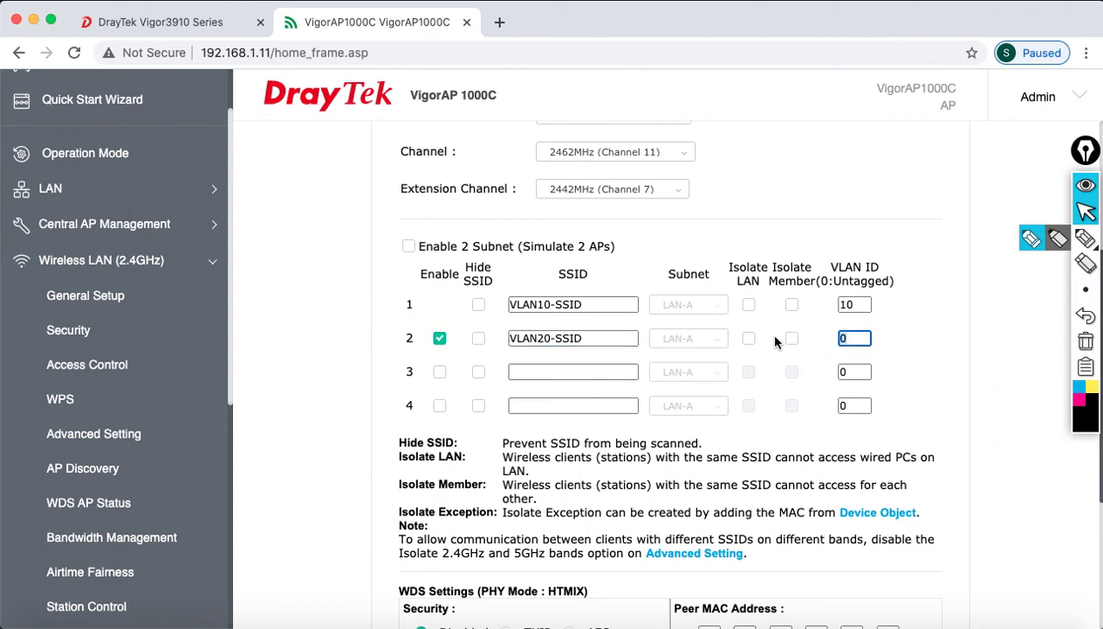
{"action": "type", "text": "20"}
Enable SSID 3 as VLAN30-SSID with VLAN ID 30 and save with OK
{"action": "left_click", "coordinate": [439, 372]}
{"action": "left_click", "coordinate": [564, 372]}
{"action": "type", "text": "VLAN"}
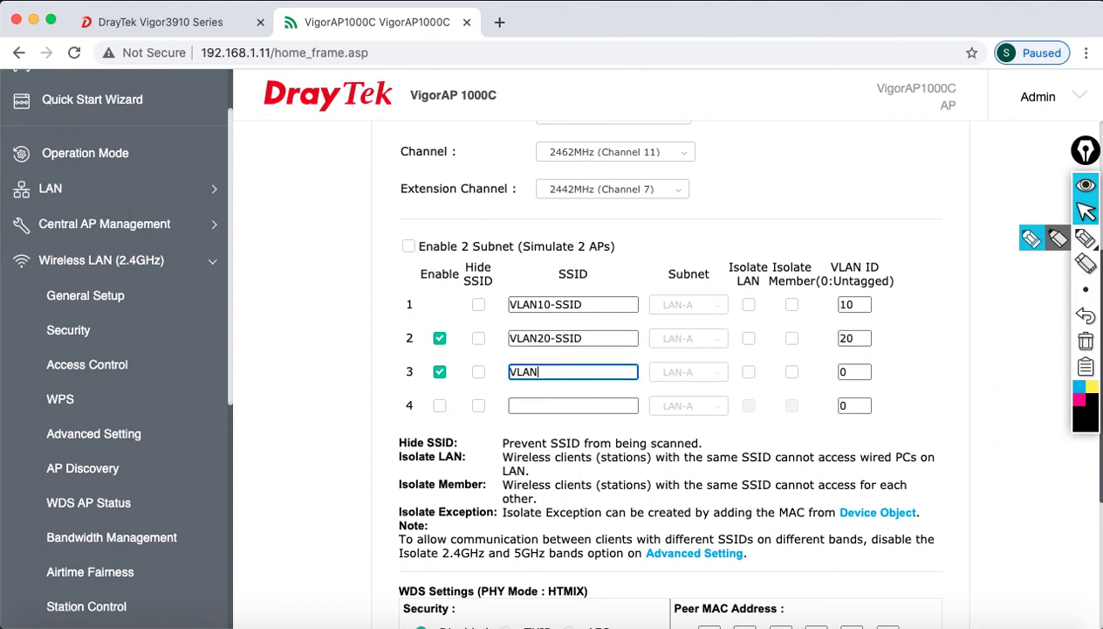
{"action": "type", "text": "30-SSID"}
{"action": "double_click", "coordinate": [842, 372]}
{"action": "type", "text": "30"}
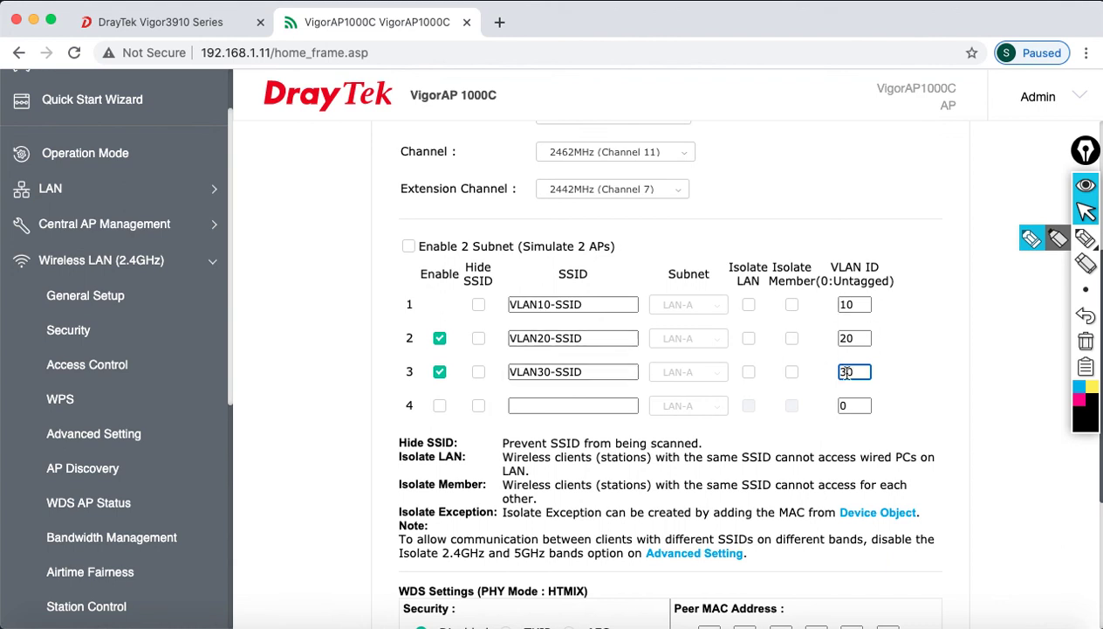
{"action": "scroll", "coordinate": [703, 471], "scroll_direction": "down", "scroll_amount": 5}
{"action": "left_click", "coordinate": [642, 574]}
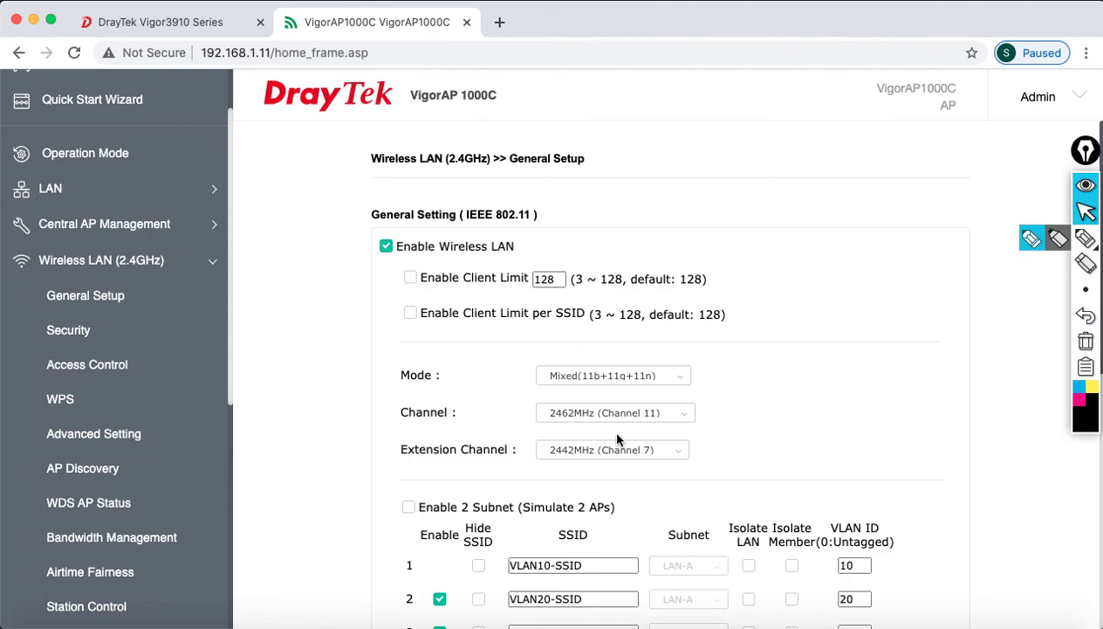
In 2.4GHz Security Settings, keep WPA2 Personal and review the pass phrases of SSIDs 1 and 2
{"action": "left_click", "coordinate": [74, 331]}
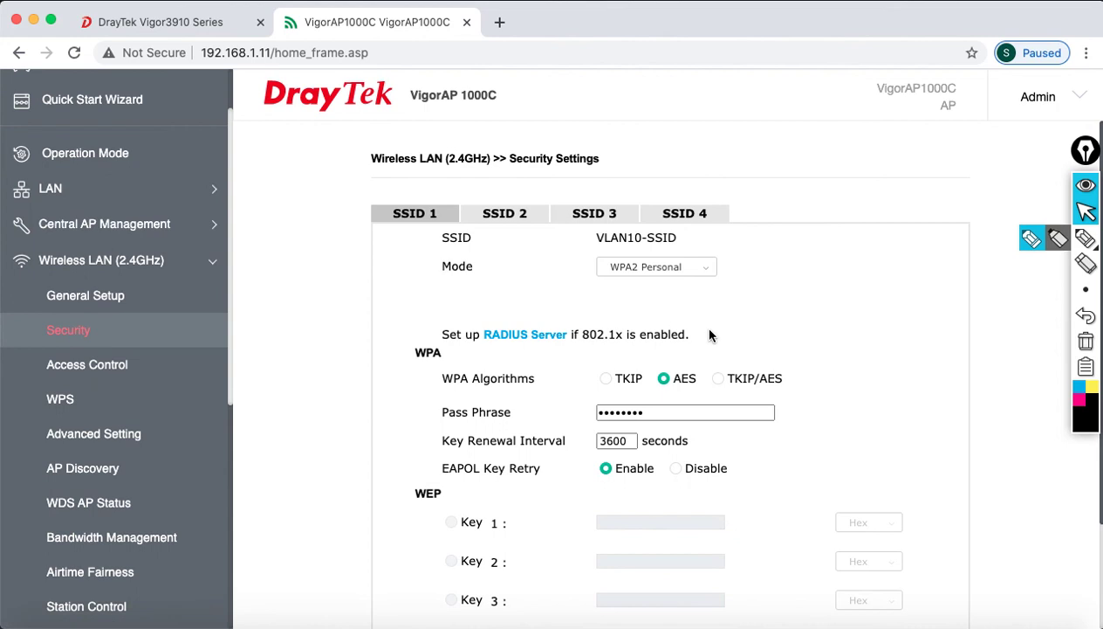
{"action": "left_click", "coordinate": [673, 275]}
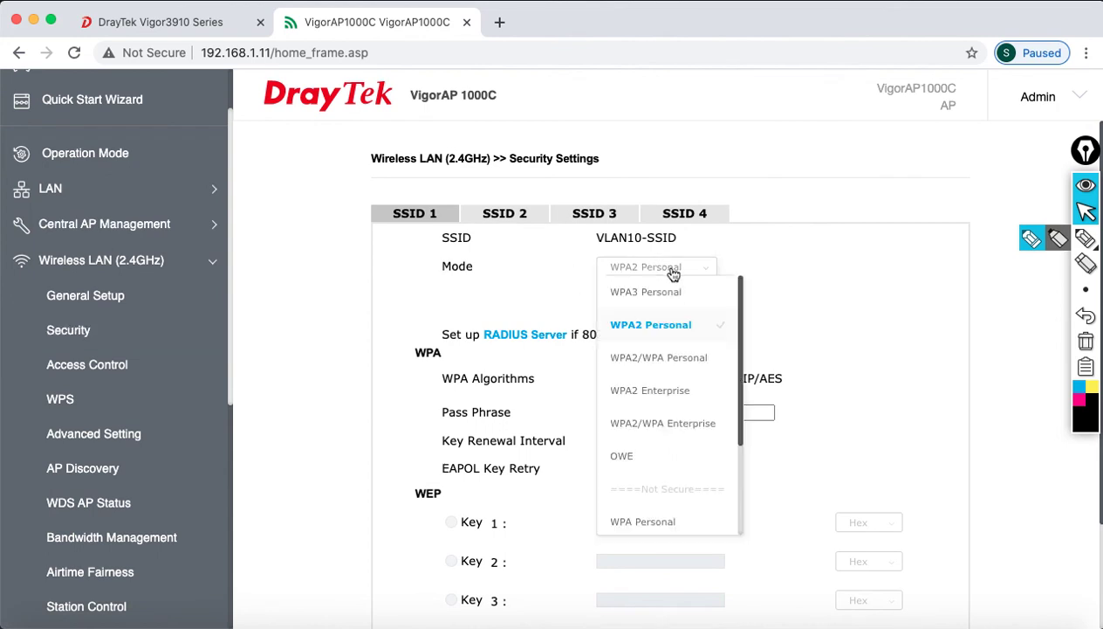
{"action": "left_click", "coordinate": [653, 325]}
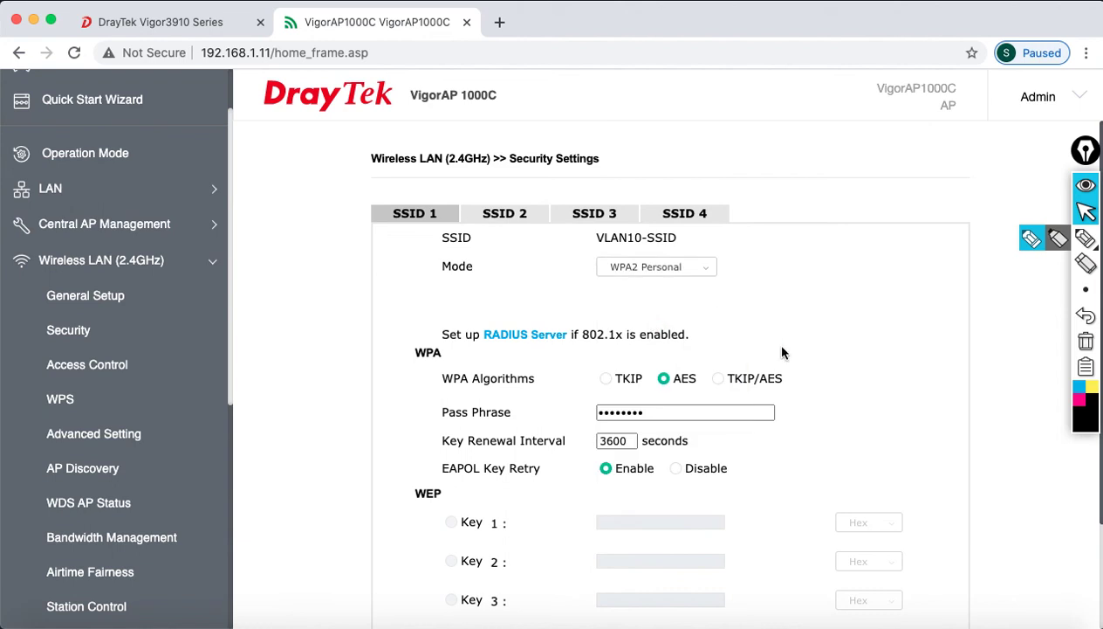
{"action": "left_click", "coordinate": [701, 414]}
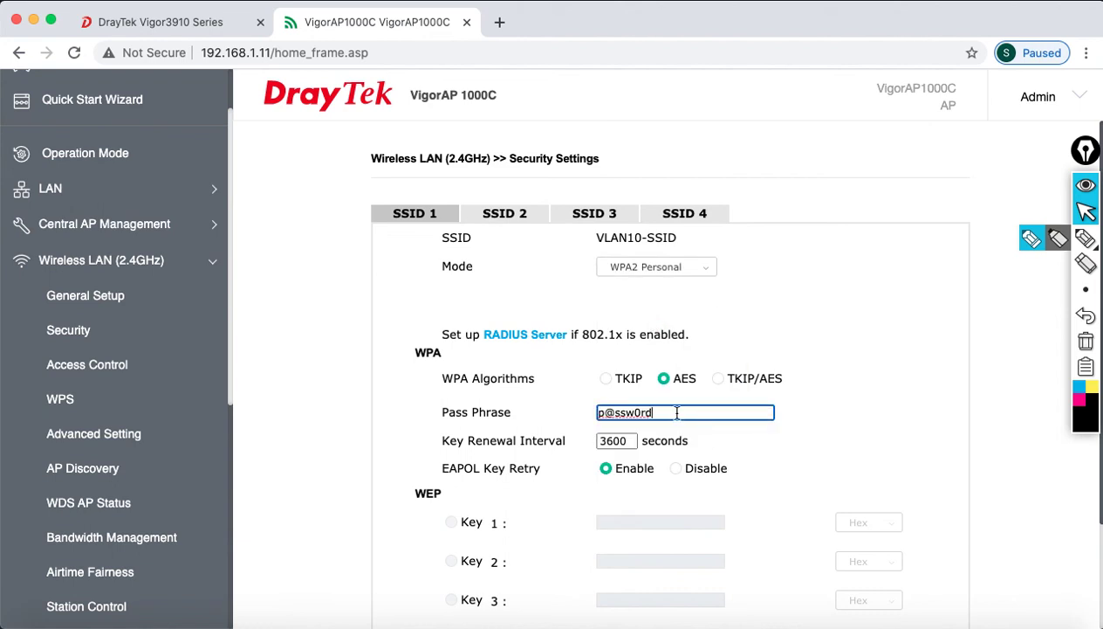
{"action": "left_click_drag", "start_coordinate": [660, 414], "coordinate": [536, 411]}
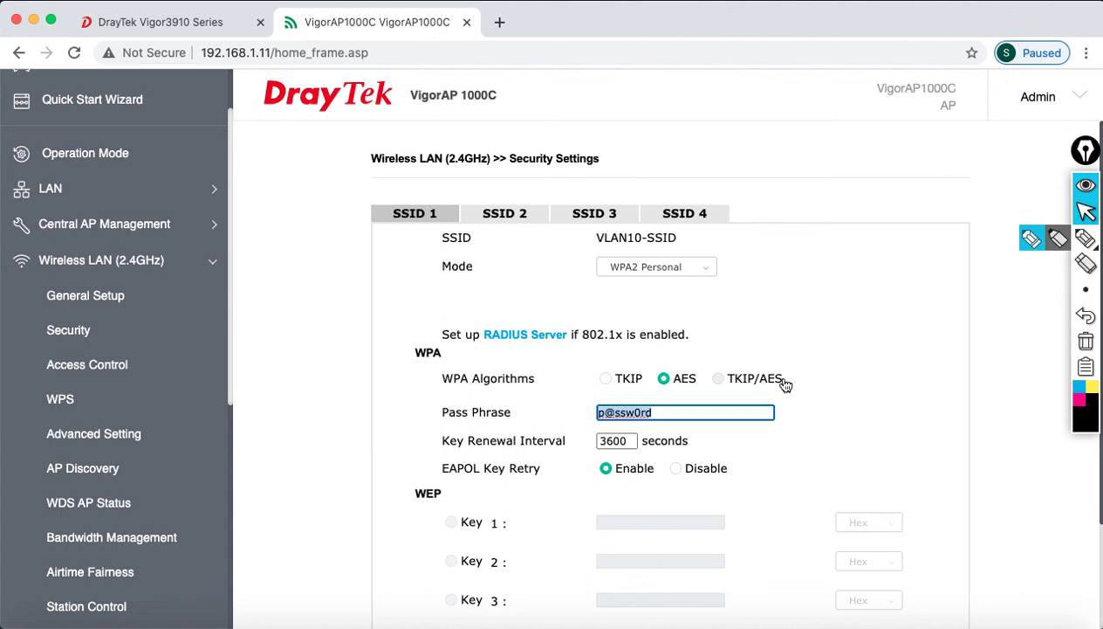
{"action": "left_click", "coordinate": [504, 215]}
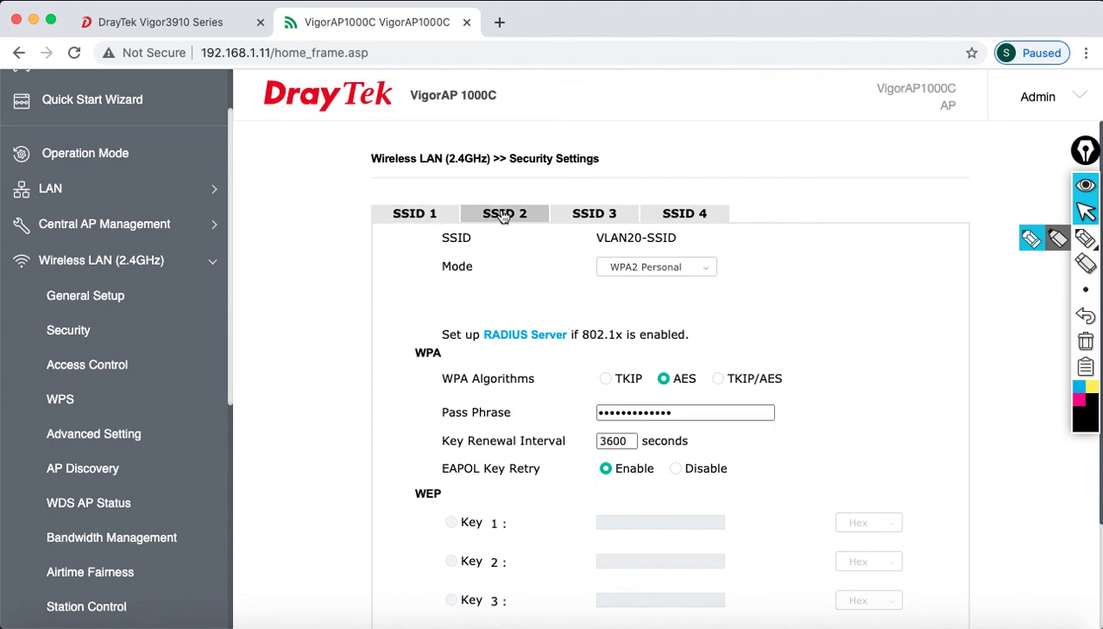
{"action": "left_click", "coordinate": [697, 412]}
{"action": "left_click_drag", "start_coordinate": [697, 412], "coordinate": [547, 389]}
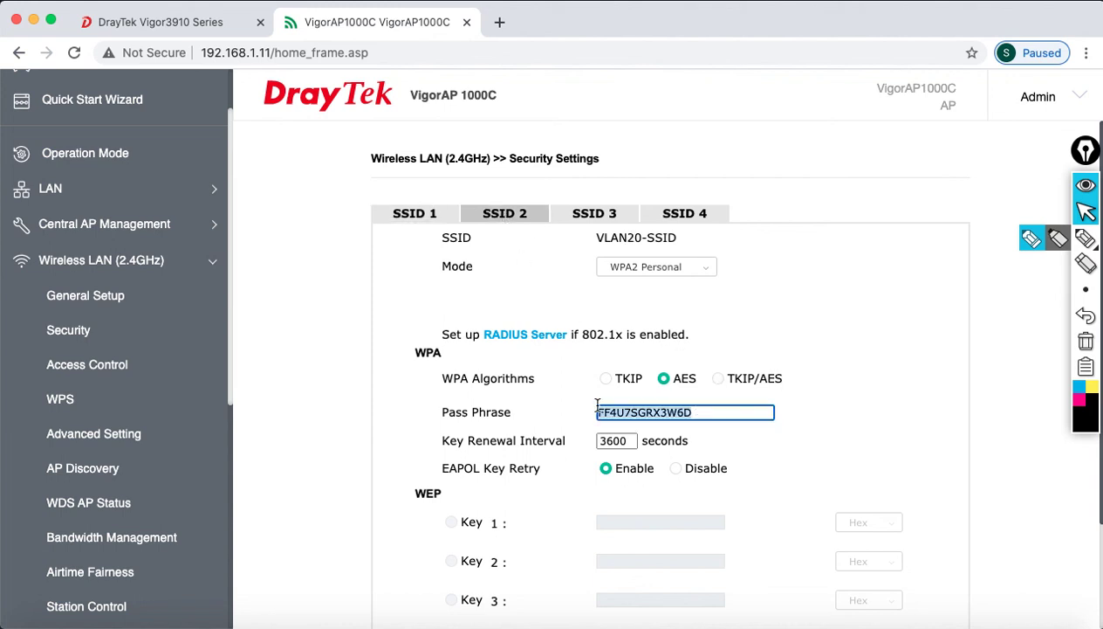
Replace the VLAN30-SSID pass phrase, save with OK, and accept the warning
{"action": "left_click", "coordinate": [593, 215]}
{"action": "left_click", "coordinate": [703, 410]}
{"action": "double_click", "coordinate": [703, 410]}
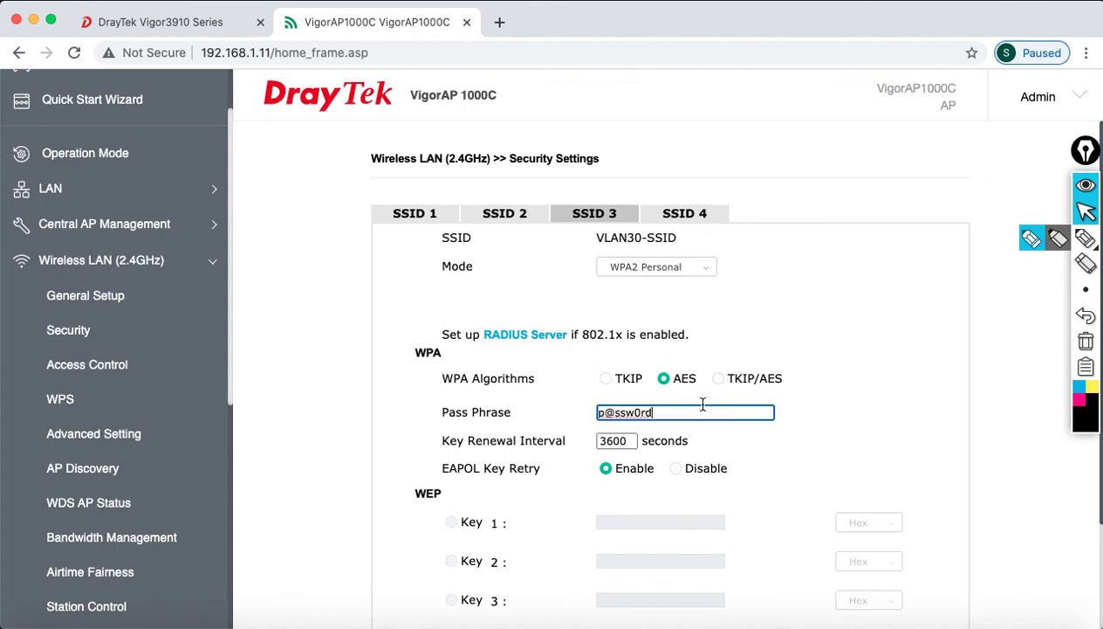
{"action": "scroll", "coordinate": [532, 358], "scroll_direction": "down", "scroll_amount": 3}
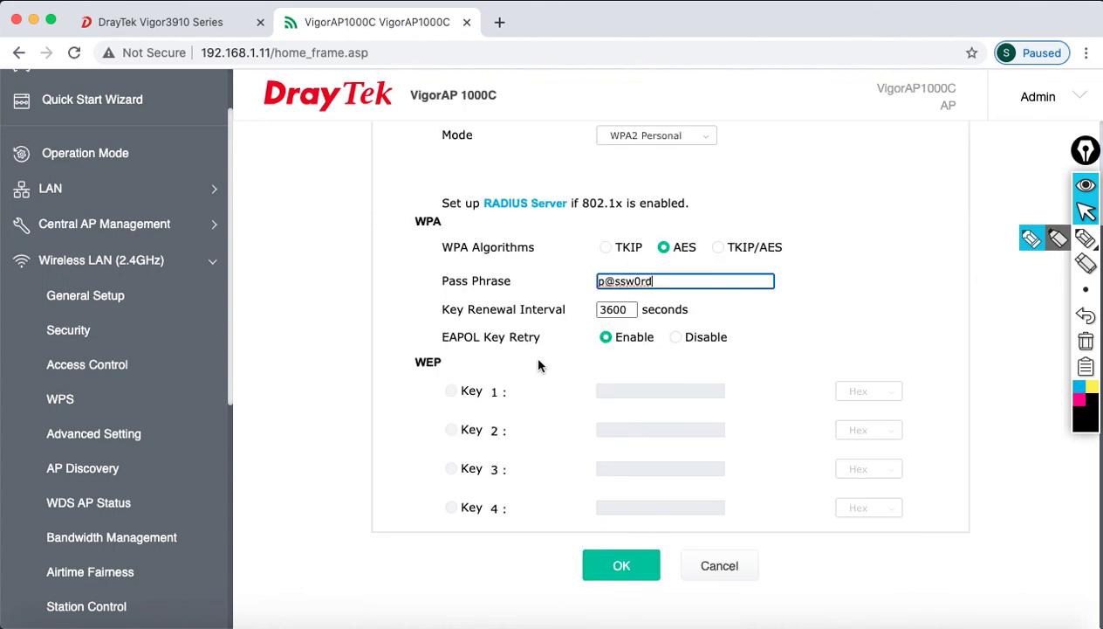
{"action": "left_click", "coordinate": [642, 571]}
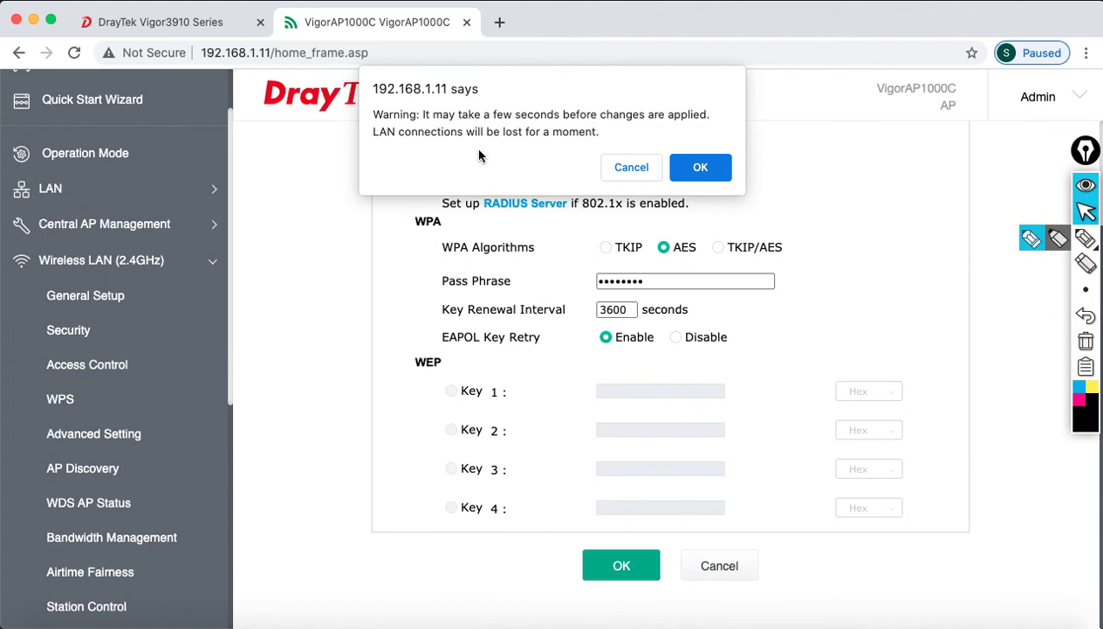
{"action": "left_click", "coordinate": [705, 167]}
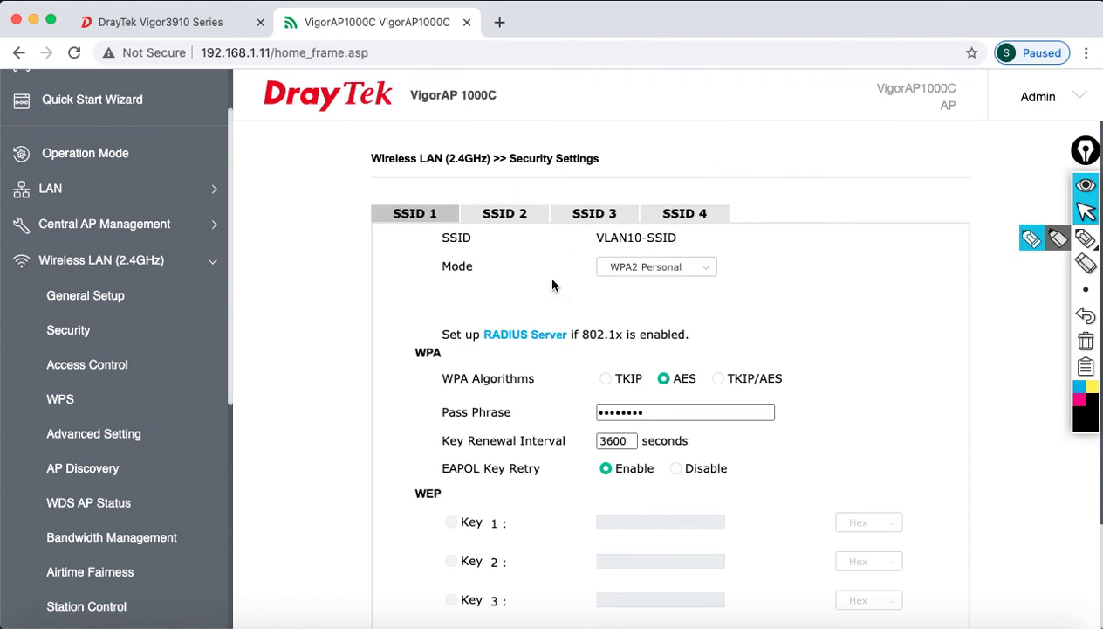
Check the VLAN20-SSID and VLAN30-SSID tabs, then switch the sidebar to the Wireless LAN (5GHz) group
{"action": "left_click", "coordinate": [521, 225]}
{"action": "left_click", "coordinate": [587, 220]}
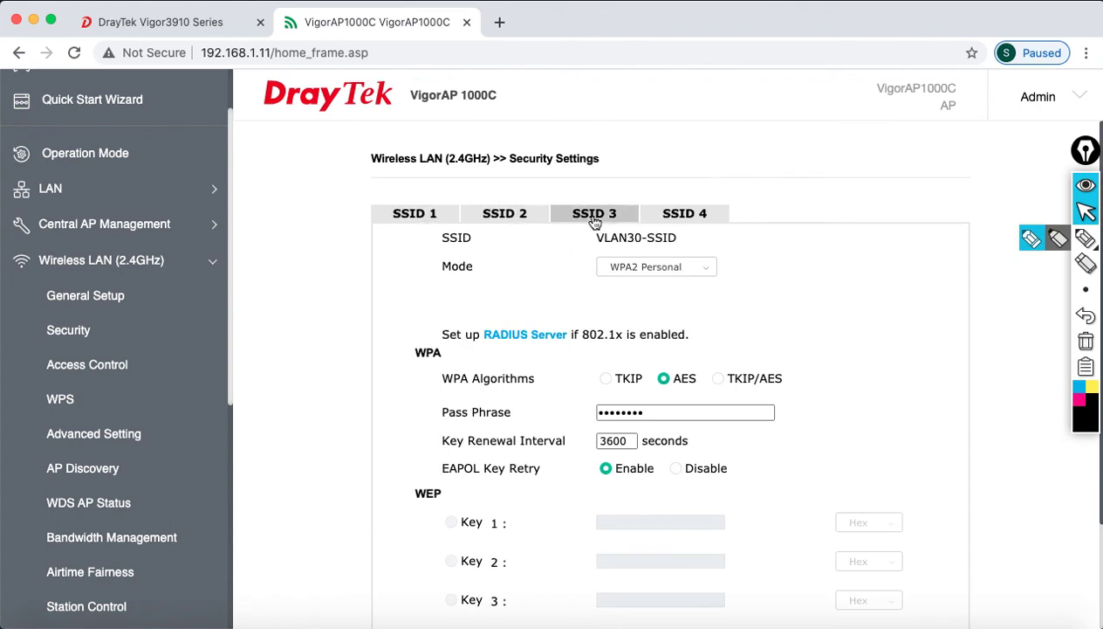
{"action": "left_click", "coordinate": [123, 273]}
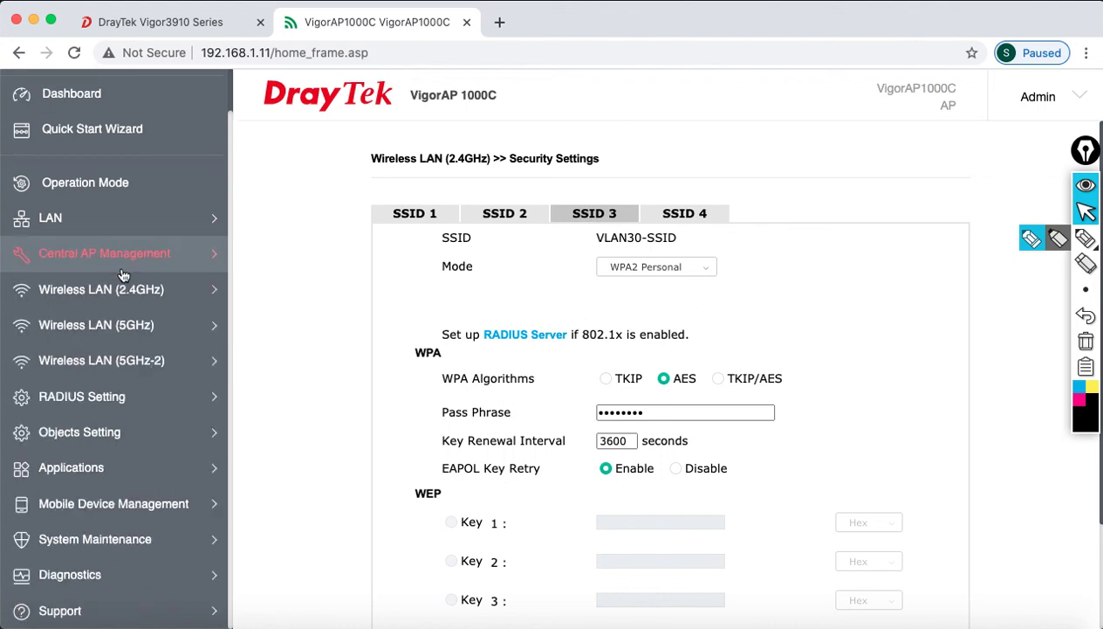
{"action": "left_click", "coordinate": [135, 328]}
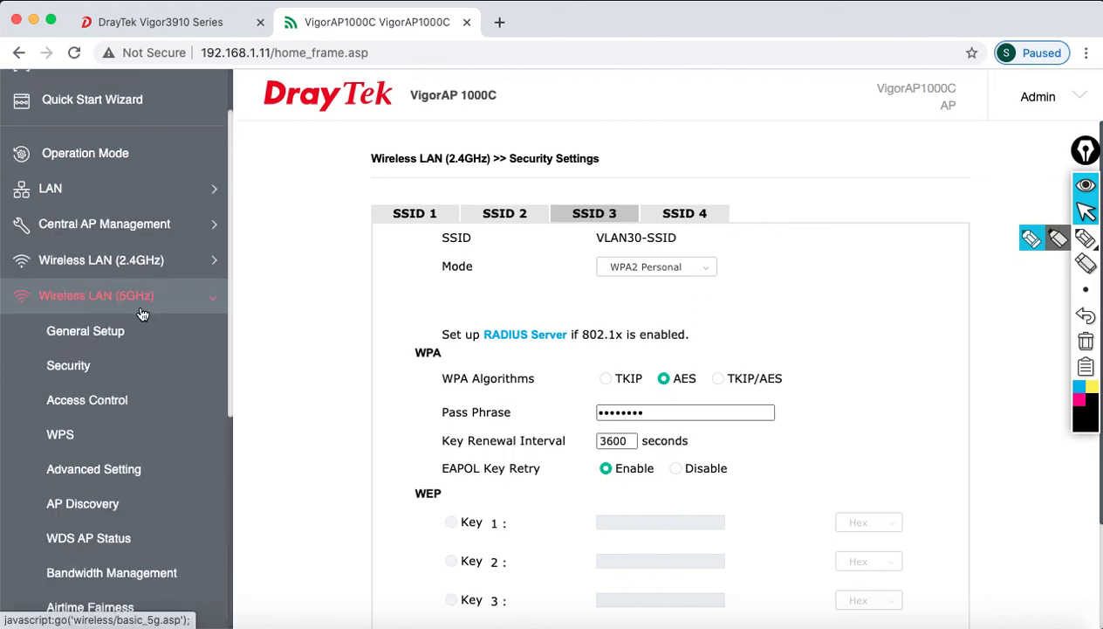
In 5GHz General Setup, name SSIDs 1–3 VLAN10-SSID, VLAN20-SSID, VLAN30-SSID and enable rows 2 and 3
{"action": "left_click", "coordinate": [121, 339]}
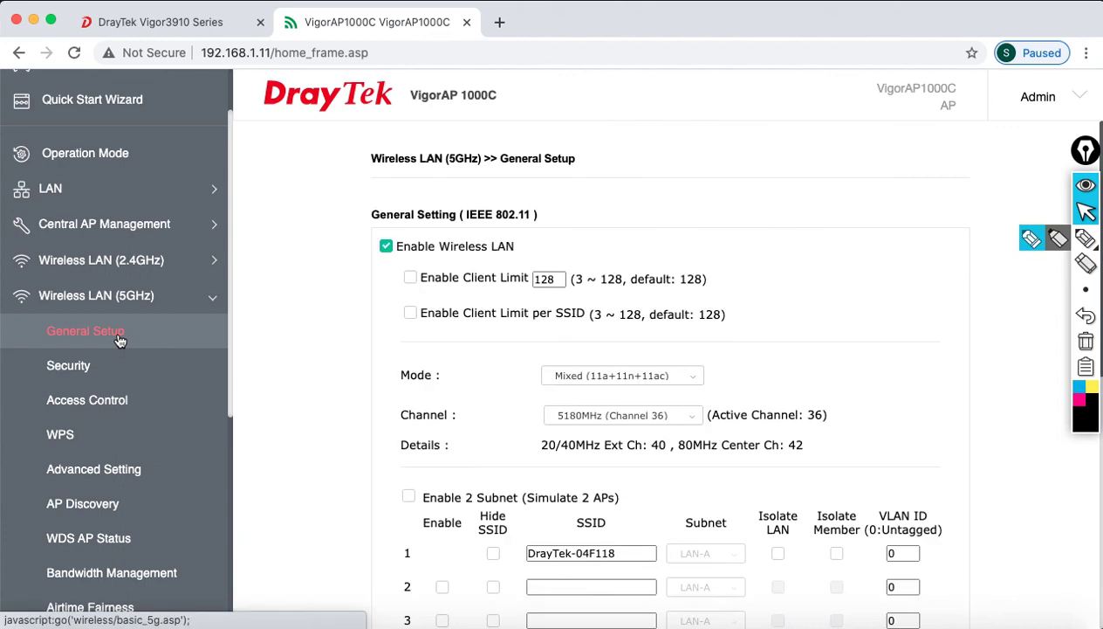
{"action": "scroll", "coordinate": [517, 423], "scroll_direction": "down", "scroll_amount": 5}
{"action": "left_click_drag", "start_coordinate": [637, 359], "coordinate": [442, 346]}
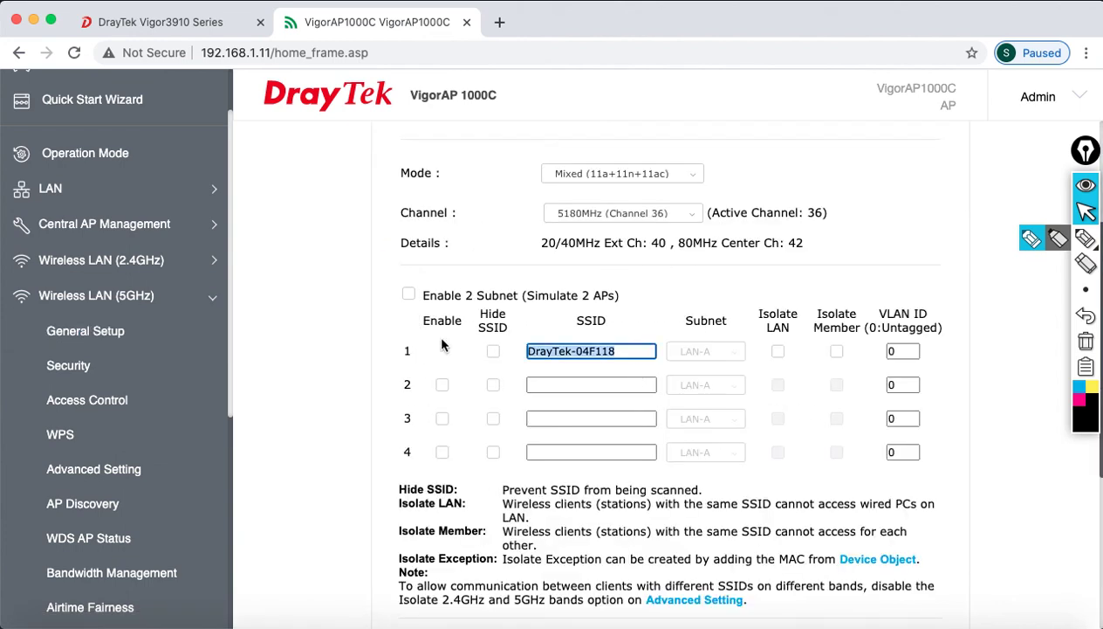
{"action": "type", "text": "VLAN10-SSID"}
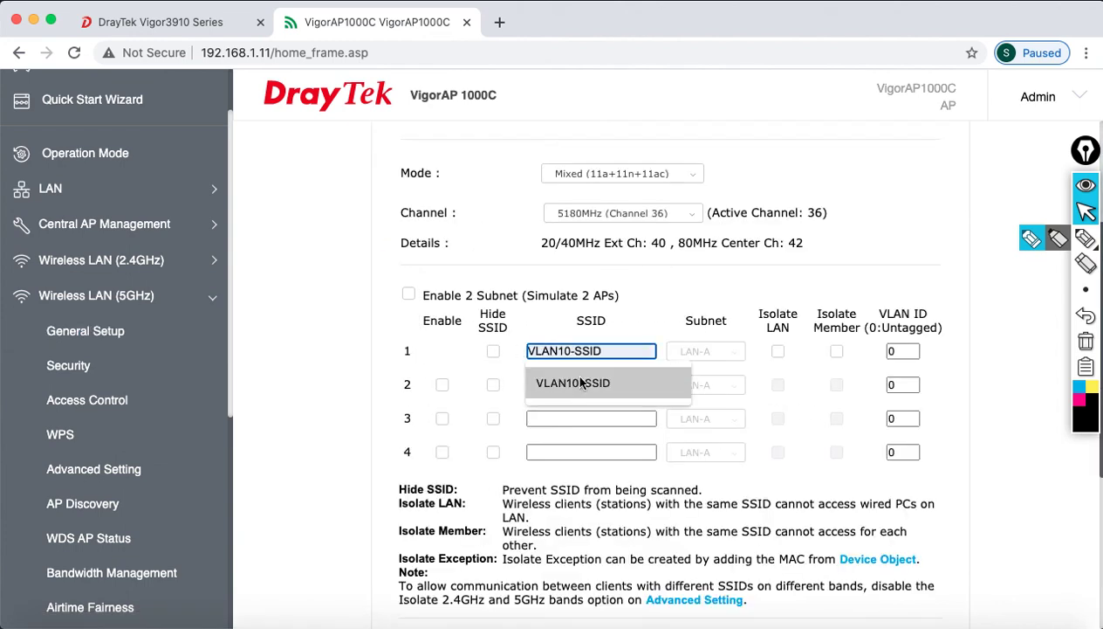
{"action": "left_click", "coordinate": [580, 382]}
{"action": "left_click", "coordinate": [582, 384]}
{"action": "left_click", "coordinate": [587, 418]}
{"action": "left_click", "coordinate": [591, 448]}
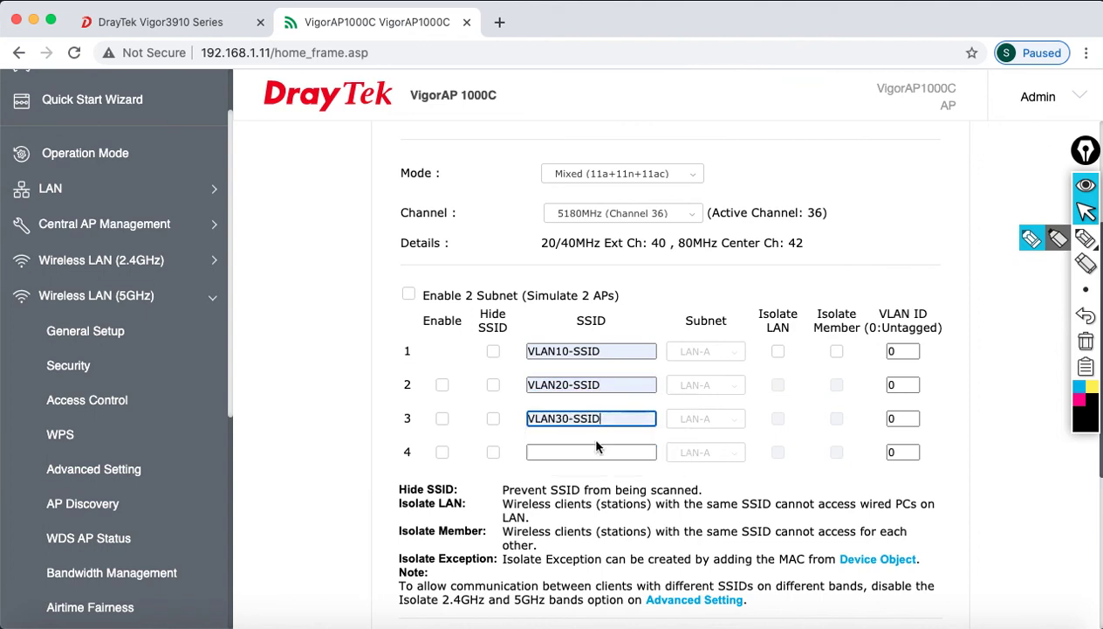
{"action": "left_click", "coordinate": [443, 385]}
{"action": "left_click", "coordinate": [443, 420]}
Set the 5GHz VLAN IDs to 10, 20 and 30, then save and confirm
{"action": "double_click", "coordinate": [899, 353]}
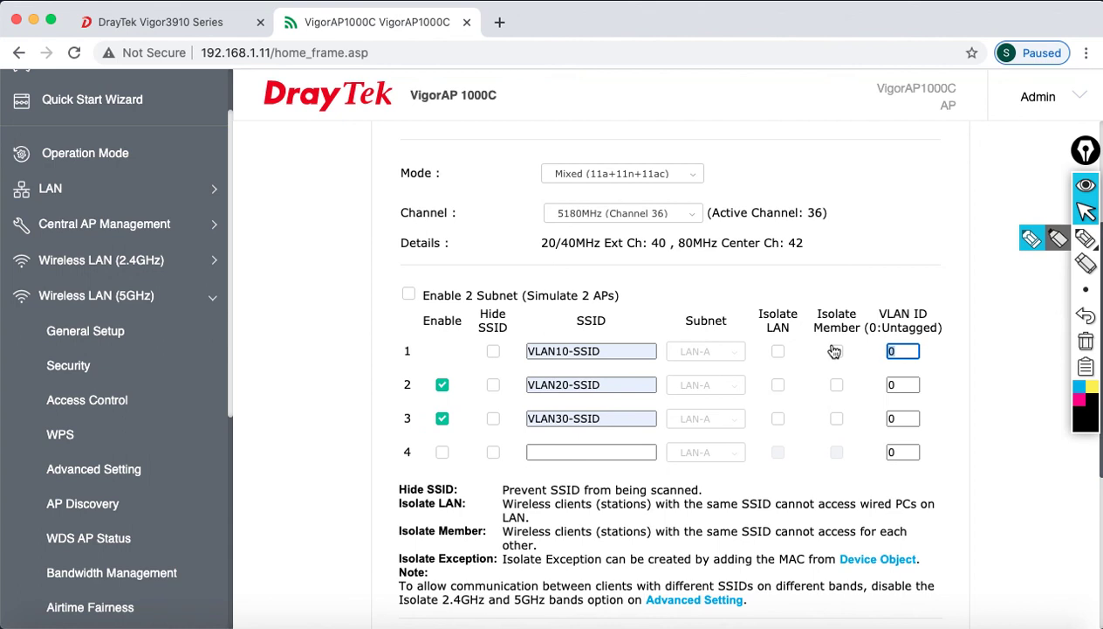
{"action": "type", "text": "10"}
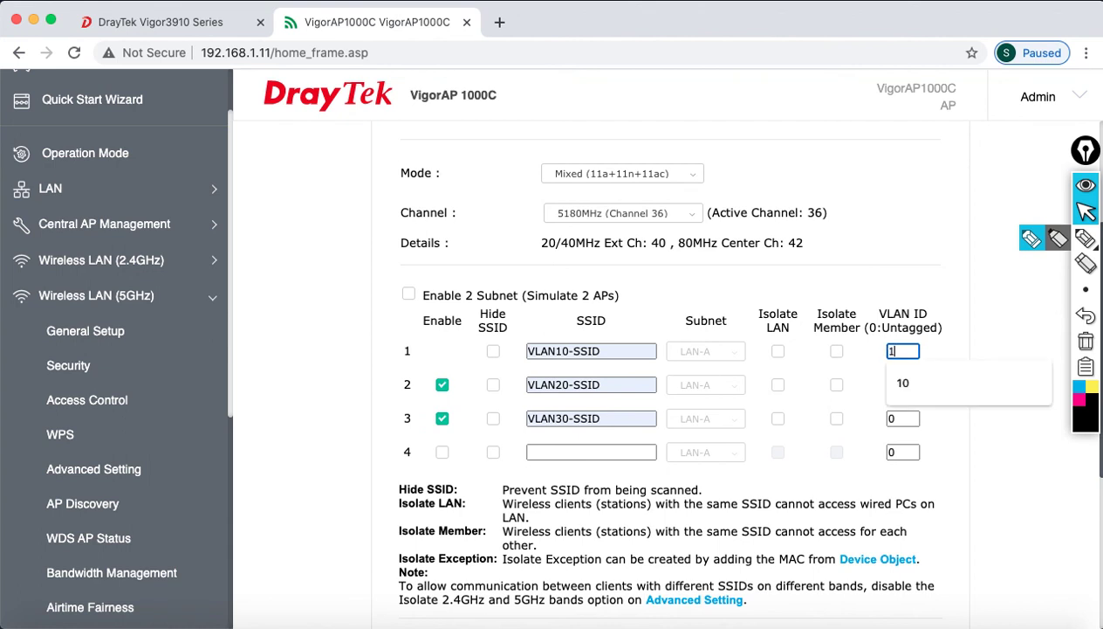
{"action": "double_click", "coordinate": [902, 384]}
{"action": "type", "text": "20"}
{"action": "double_click", "coordinate": [907, 419]}
{"action": "type", "text": "30"}
{"action": "scroll", "coordinate": [749, 354], "scroll_direction": "up", "scroll_amount": 5}
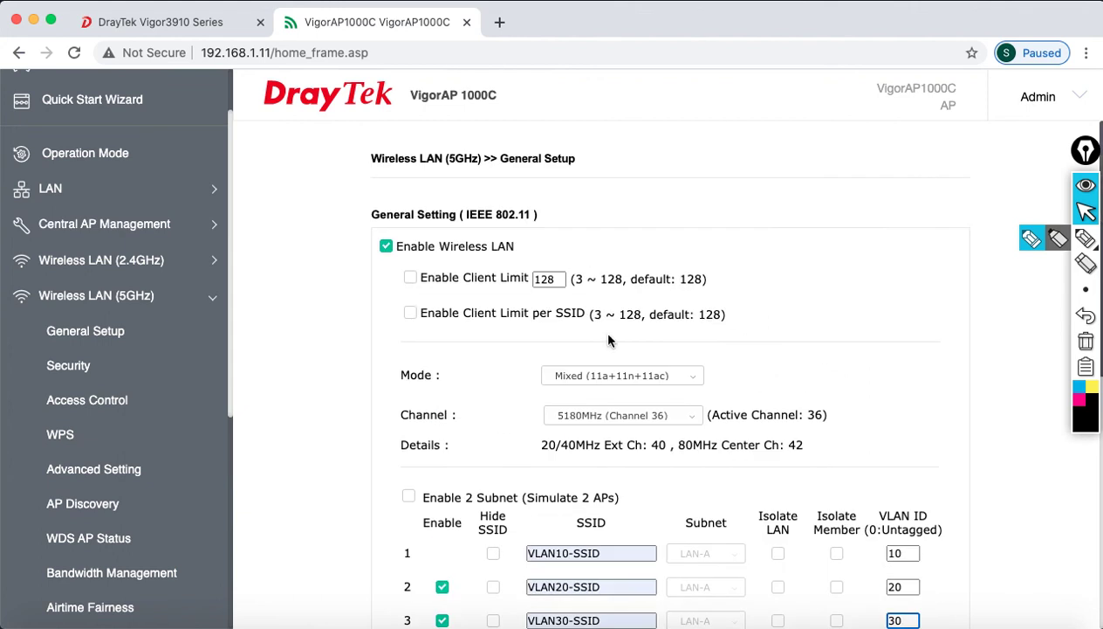
{"action": "scroll", "coordinate": [647, 426], "scroll_direction": "down", "scroll_amount": 12}
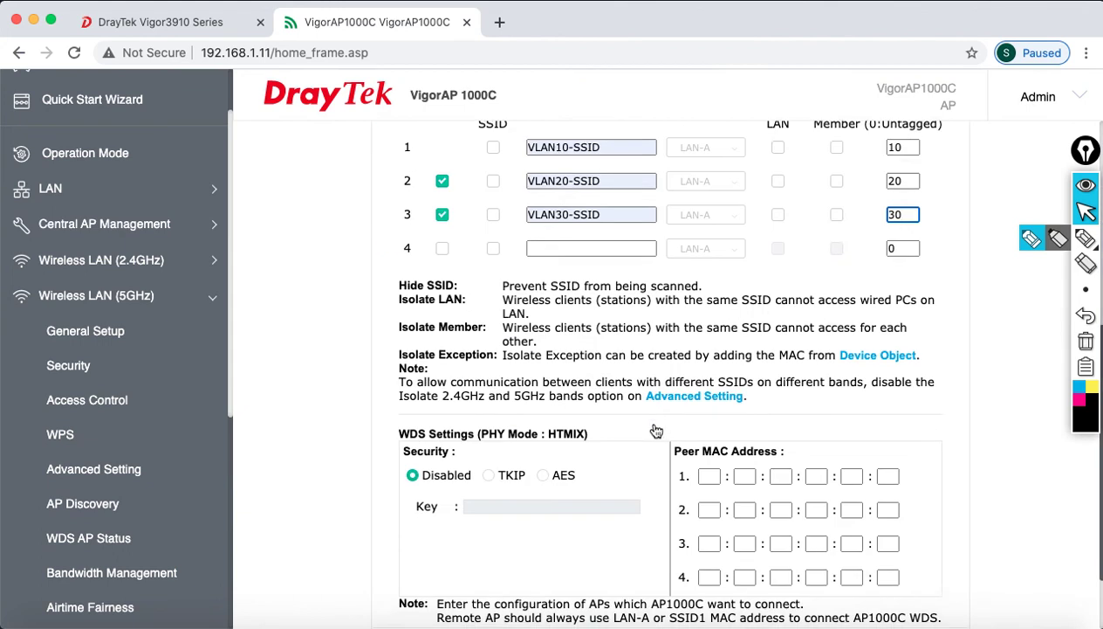
{"action": "left_click", "coordinate": [621, 565]}
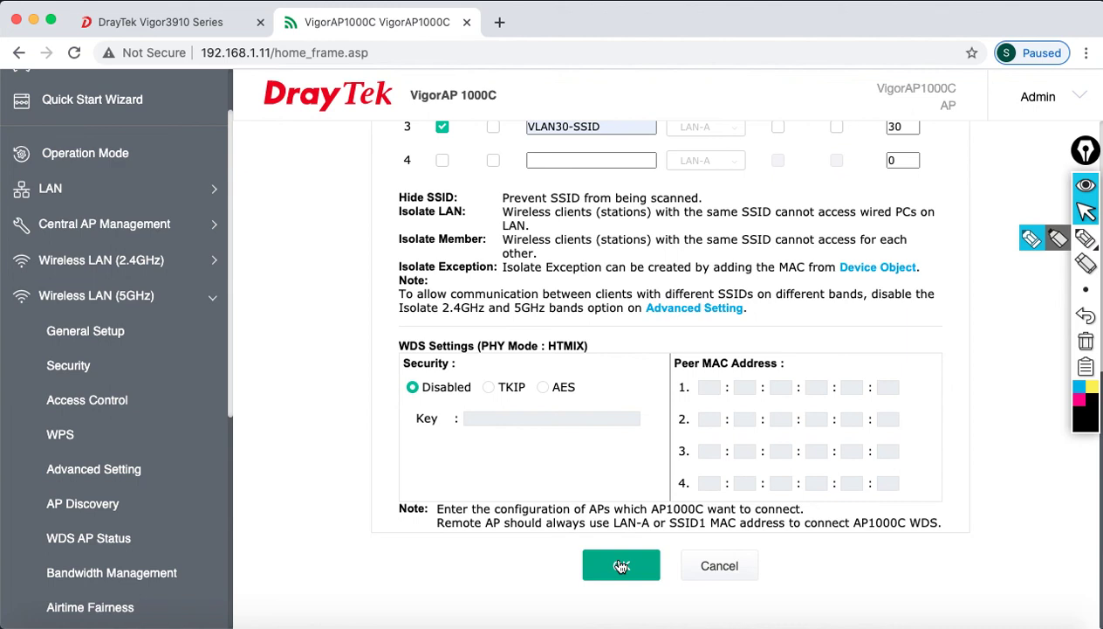
{"action": "left_click", "coordinate": [622, 565]}
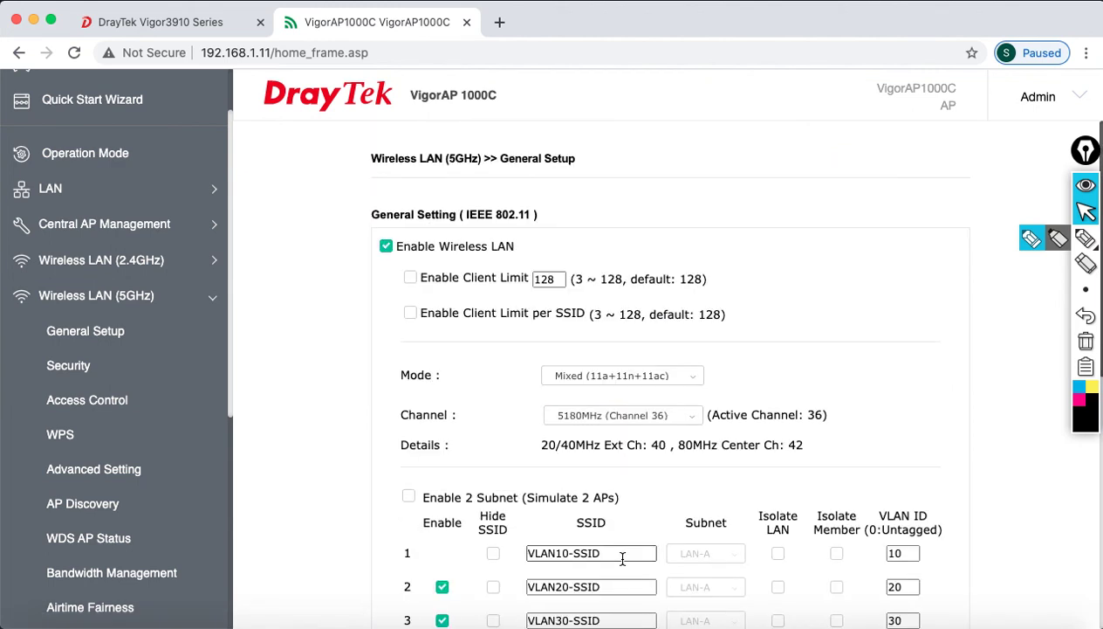
On the 5GHz Security page, reveal and copy VLAN10-SSID's WPA2 pass phrase
{"action": "left_click", "coordinate": [55, 370]}
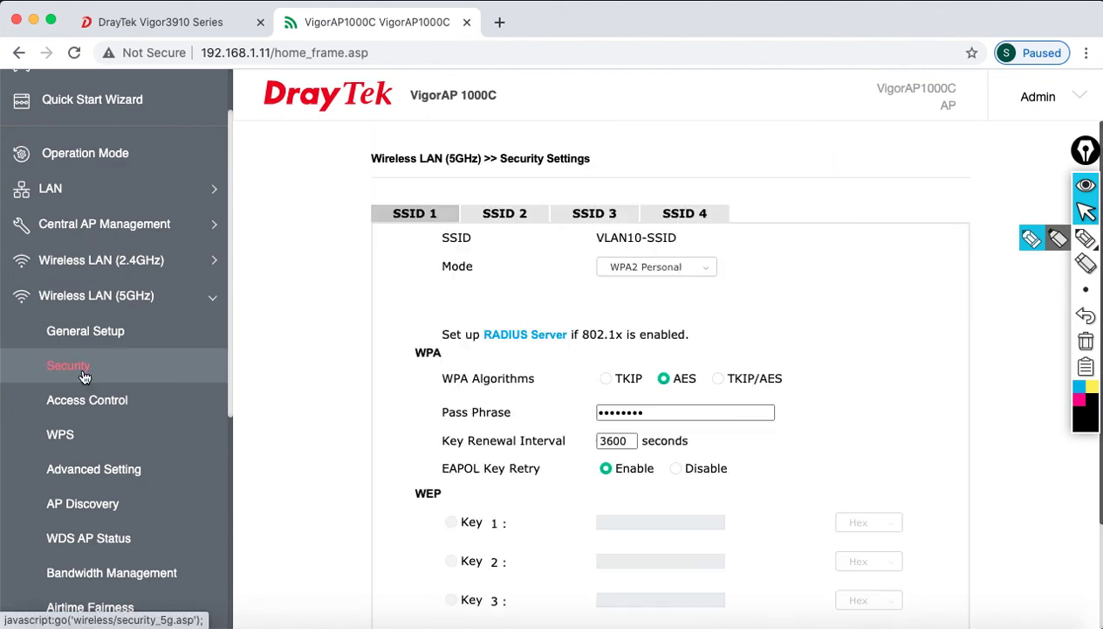
{"action": "left_click", "coordinate": [695, 409]}
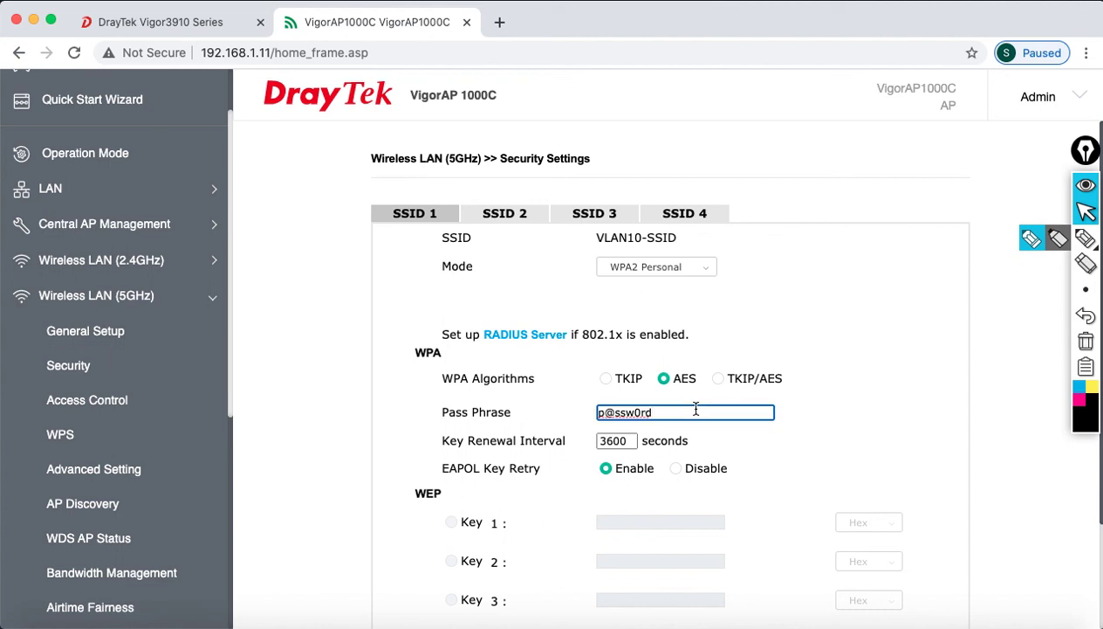
{"action": "left_click_drag", "start_coordinate": [696, 408], "coordinate": [572, 398]}
{"action": "key", "text": "super+c"}
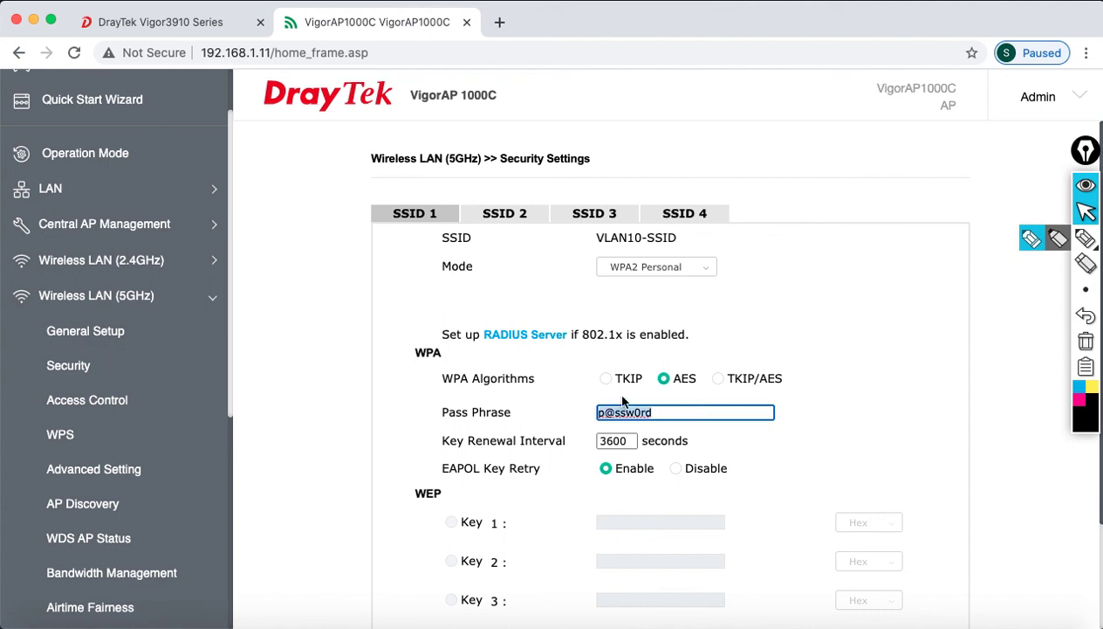
Keep VLAN20-SSID on WPA2 Personal and replace its pass phrase with the copied one
{"action": "left_click", "coordinate": [500, 215]}
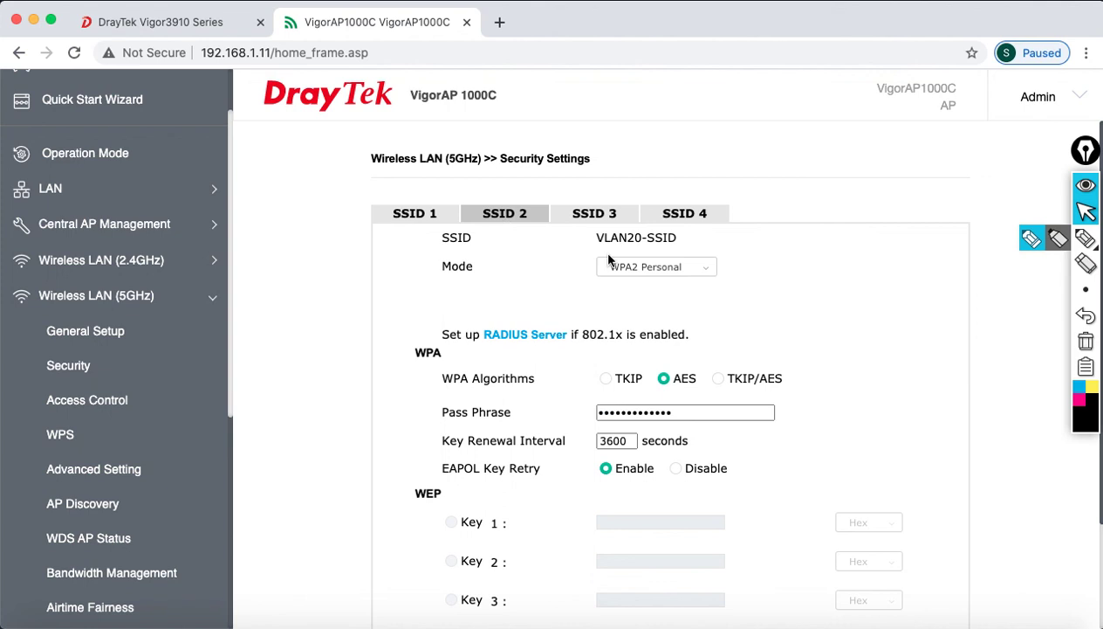
{"action": "left_click", "coordinate": [655, 270]}
{"action": "left_click", "coordinate": [654, 270]}
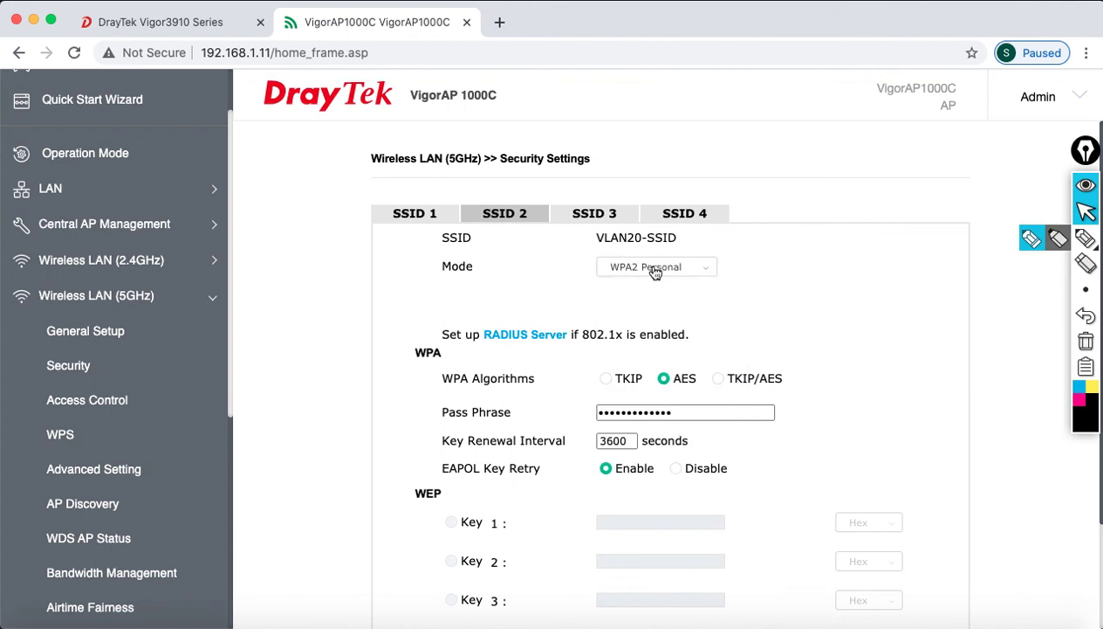
{"action": "left_click", "coordinate": [685, 420]}
{"action": "left_click_drag", "start_coordinate": [685, 414], "coordinate": [561, 411]}
{"action": "key", "text": "super+v"}
Paste the same pass phrase into VLAN30-SSID and save the 5GHz security settings
{"action": "left_click", "coordinate": [579, 214]}
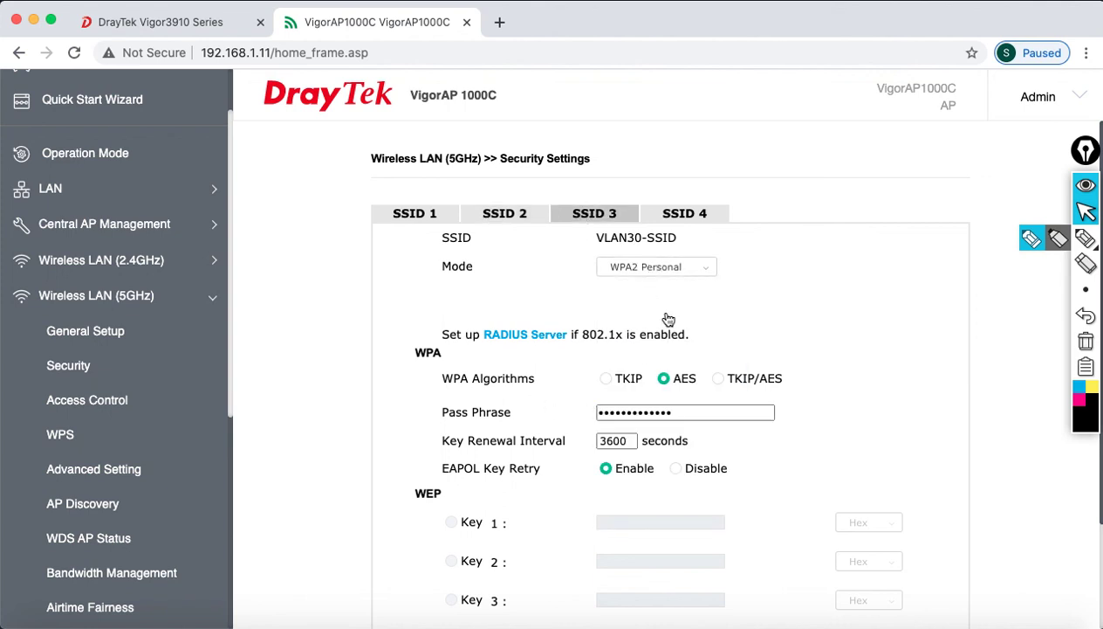
{"action": "left_click_drag", "start_coordinate": [691, 413], "coordinate": [526, 398]}
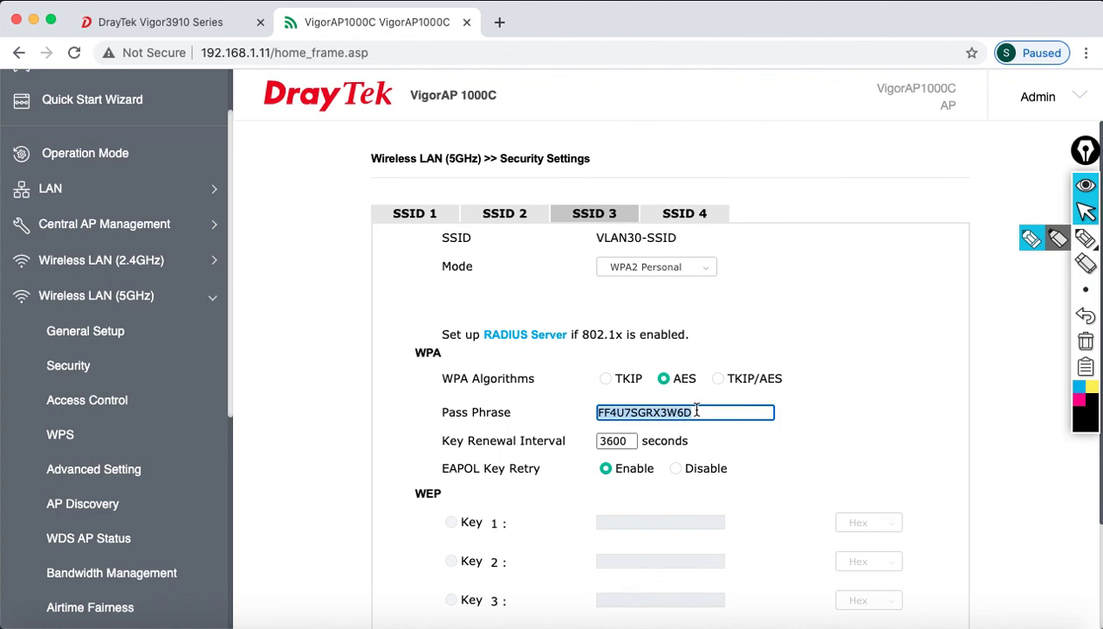
{"action": "key", "text": "super+v"}
{"action": "scroll", "coordinate": [746, 449], "scroll_direction": "down", "scroll_amount": 3}
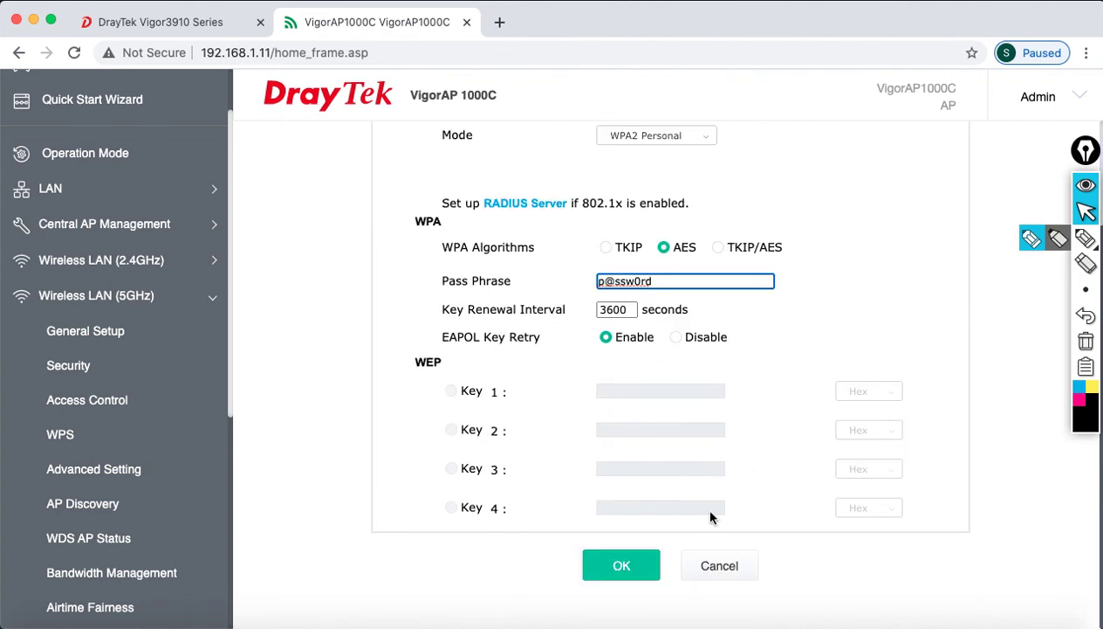
{"action": "left_click", "coordinate": [625, 568]}
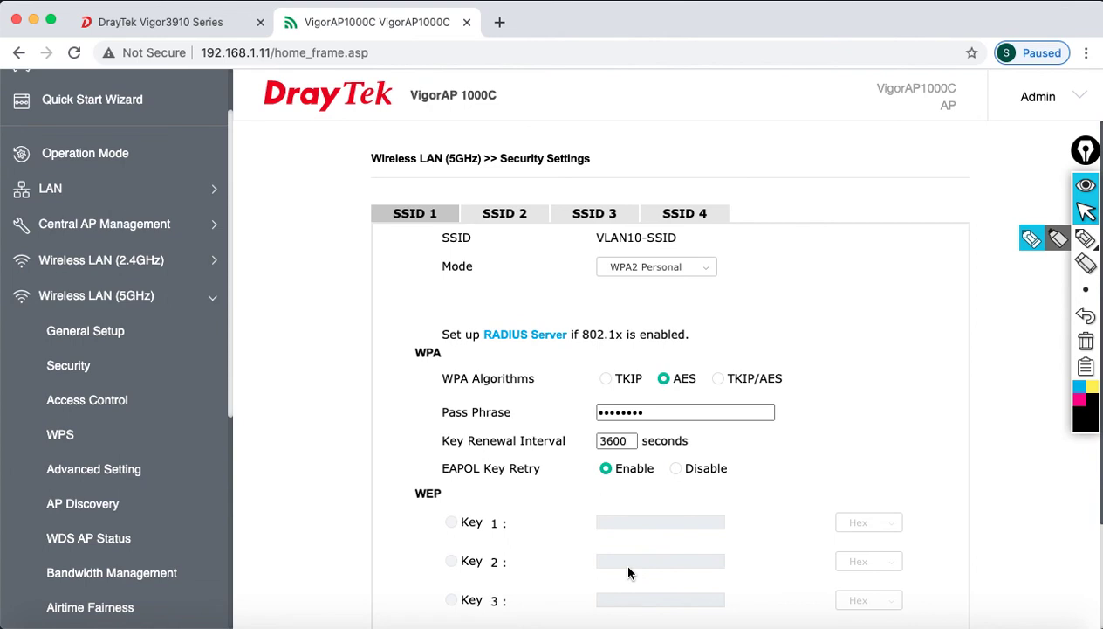
{"action": "scroll", "coordinate": [627, 568], "scroll_direction": "down", "scroll_amount": 3}
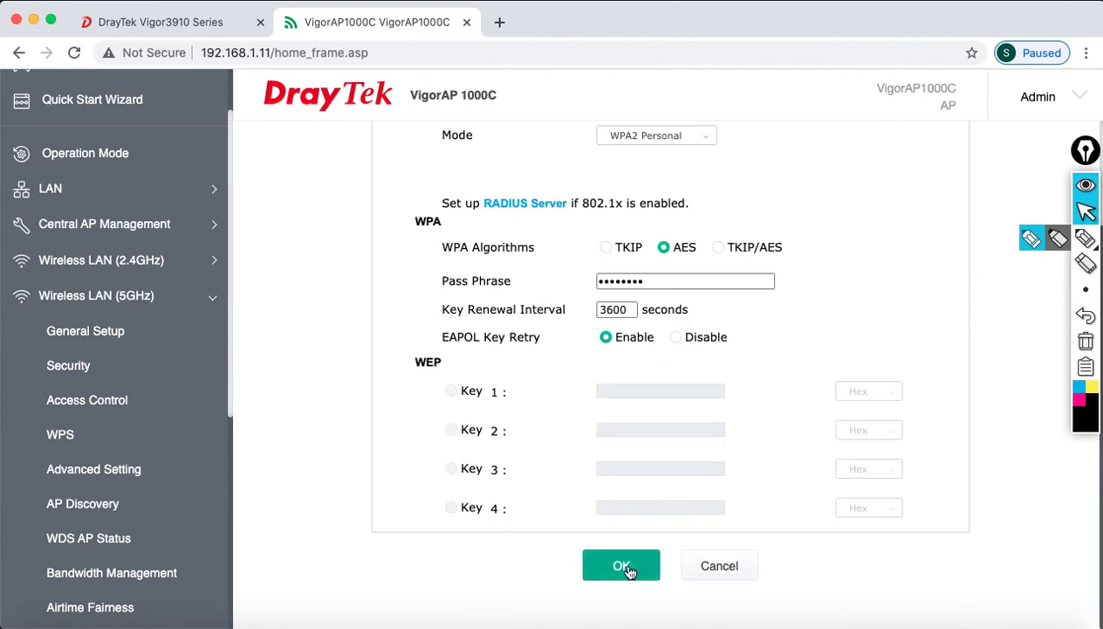
Collapse the 5GHz settings group and turn the Mac's Wi-Fi on
{"action": "left_click", "coordinate": [99, 293]}
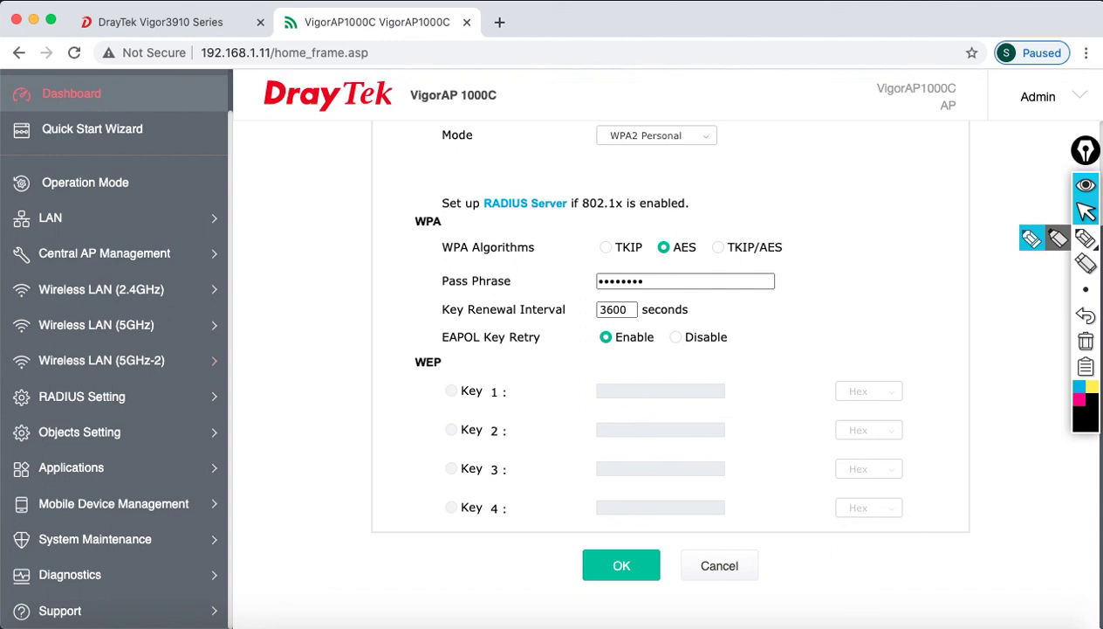
{"action": "left_click", "coordinate": [763, 2]}
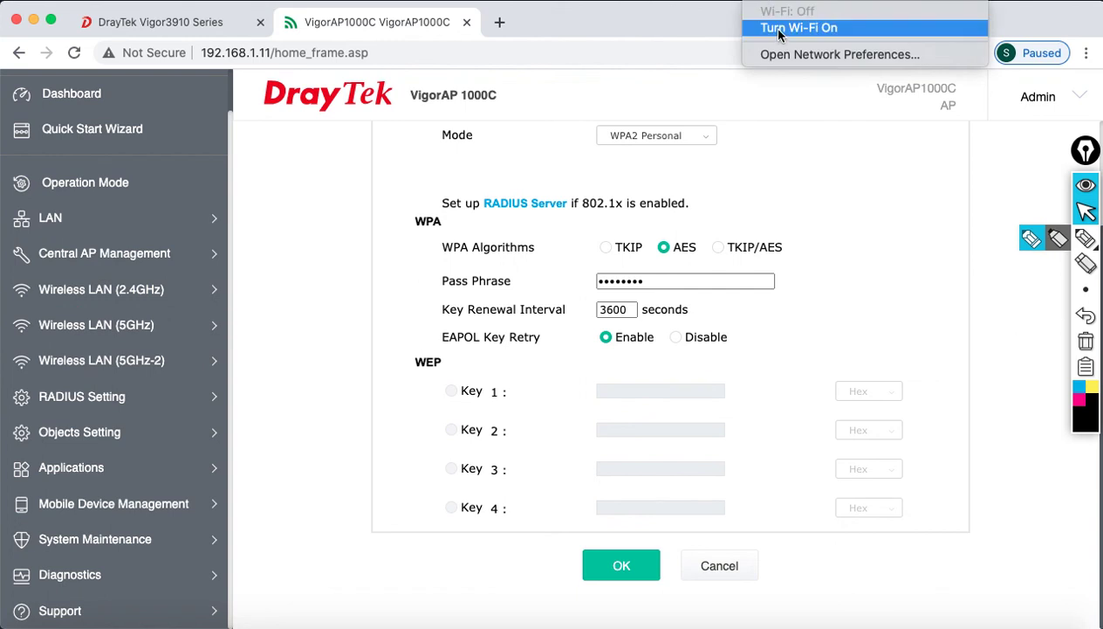
{"action": "left_click", "coordinate": [779, 29]}
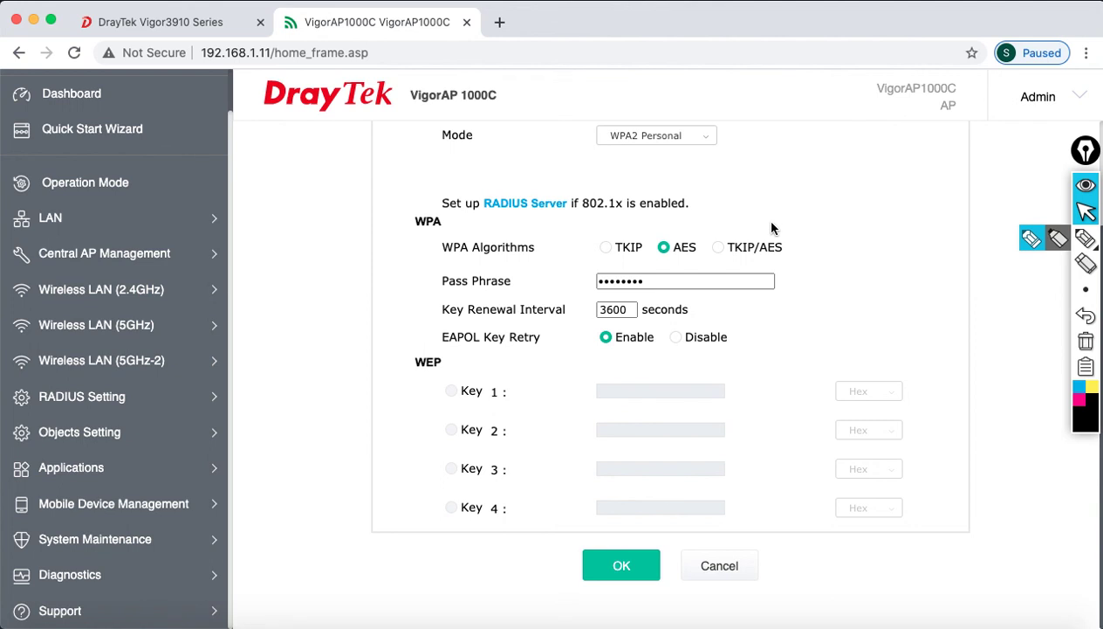
Join VLAN10-SSID with its WPA2 password, then open Network Preferences from the Wi-Fi menu
{"action": "left_click", "coordinate": [761, 2]}
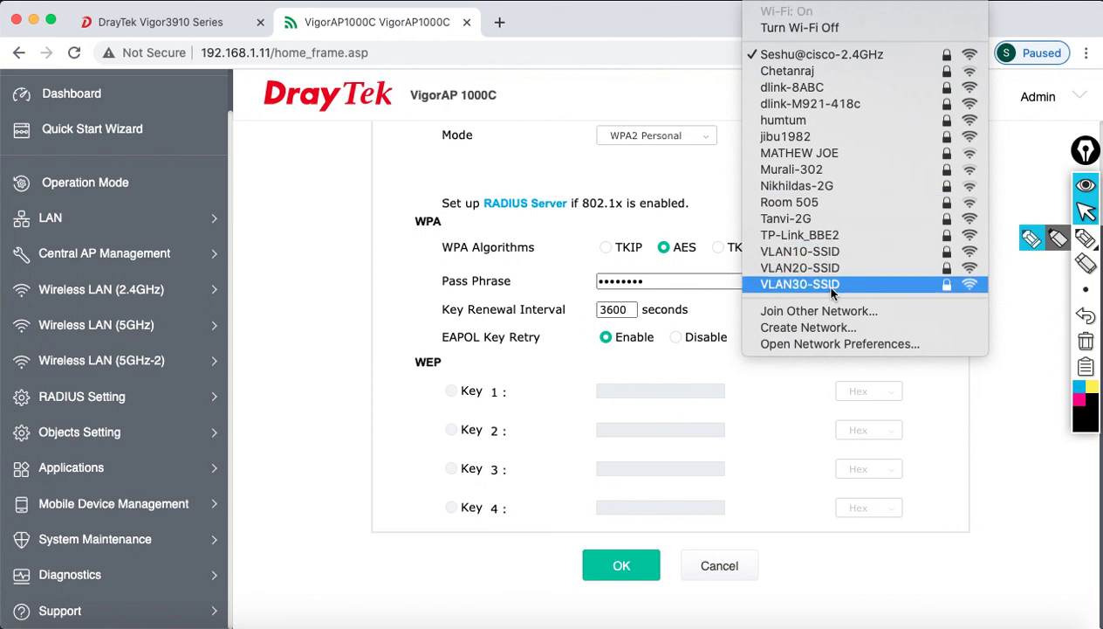
{"action": "left_click", "coordinate": [797, 257]}
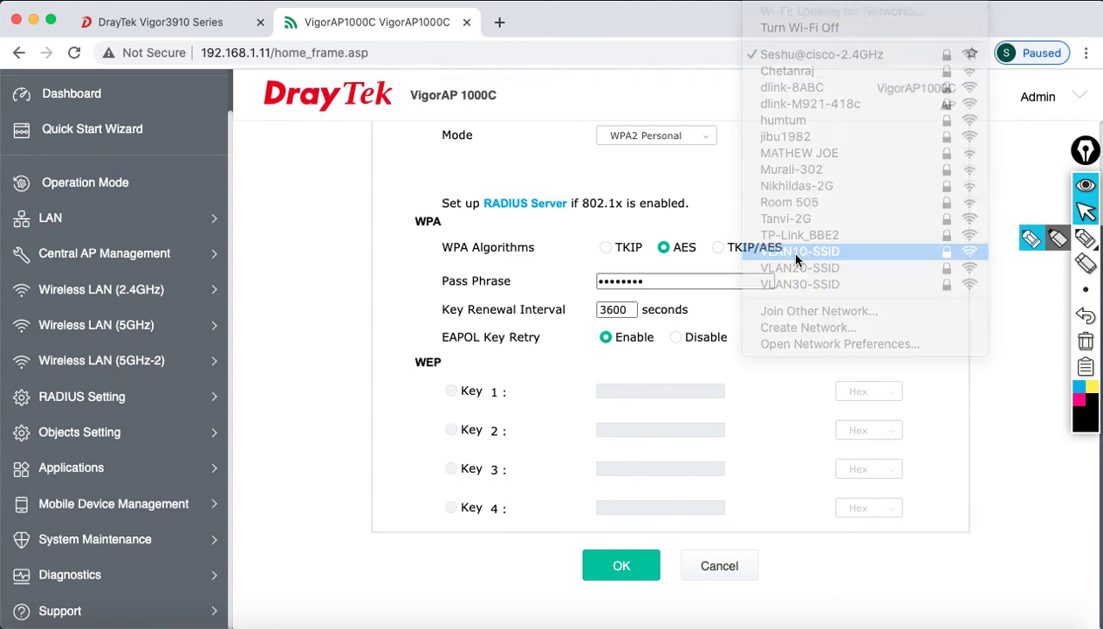
{"action": "left_click", "coordinate": [590, 275]}
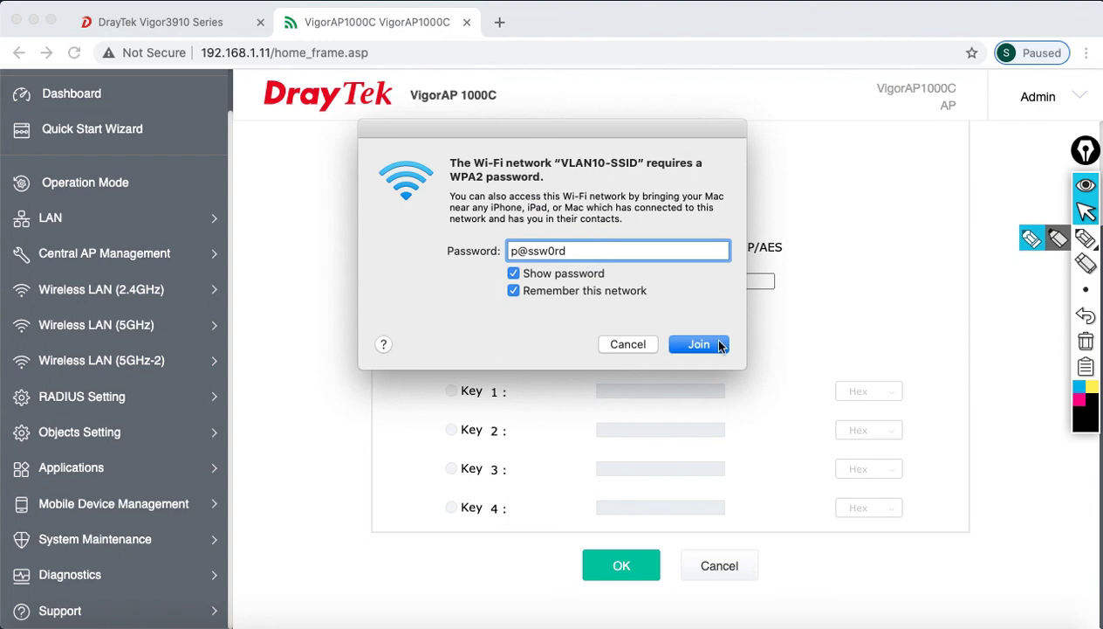
{"action": "left_click", "coordinate": [699, 344]}
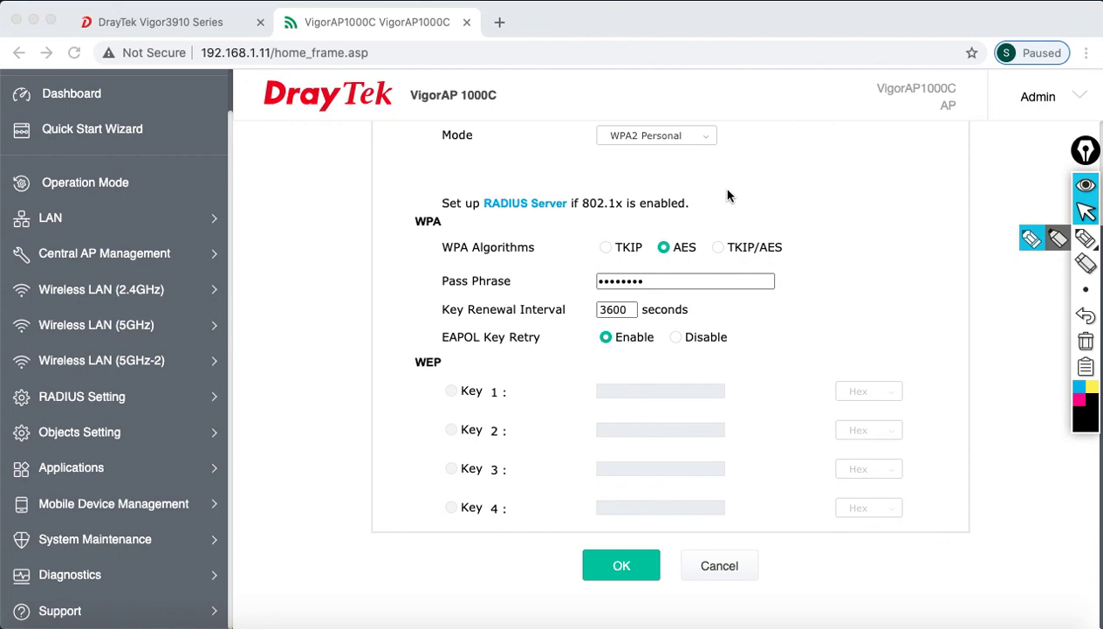
{"action": "left_click", "coordinate": [756, 4]}
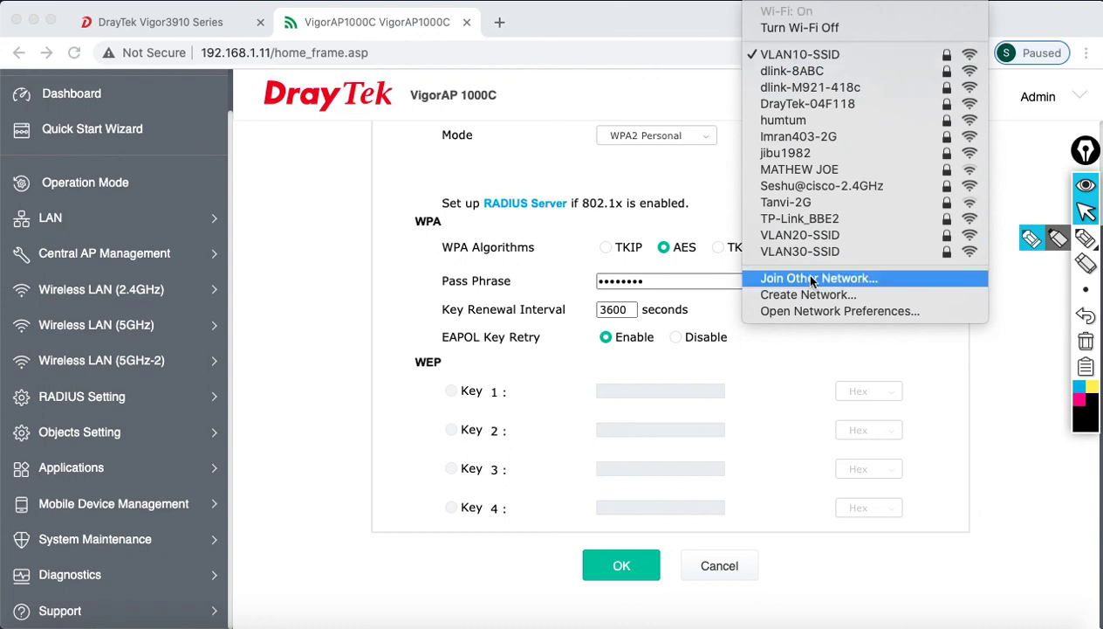
{"action": "left_click", "coordinate": [823, 314]}
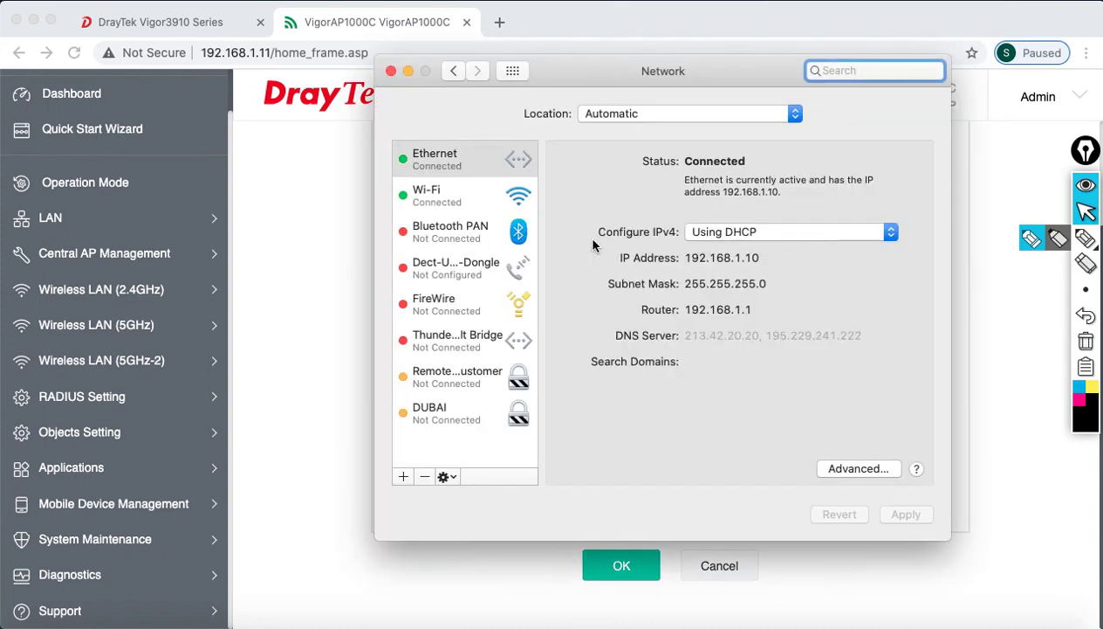
Check Wi-Fi's Advanced TCP/IP shows DHCP address 192.168.10.11, then cancel and close Network
{"action": "left_click", "coordinate": [464, 192]}
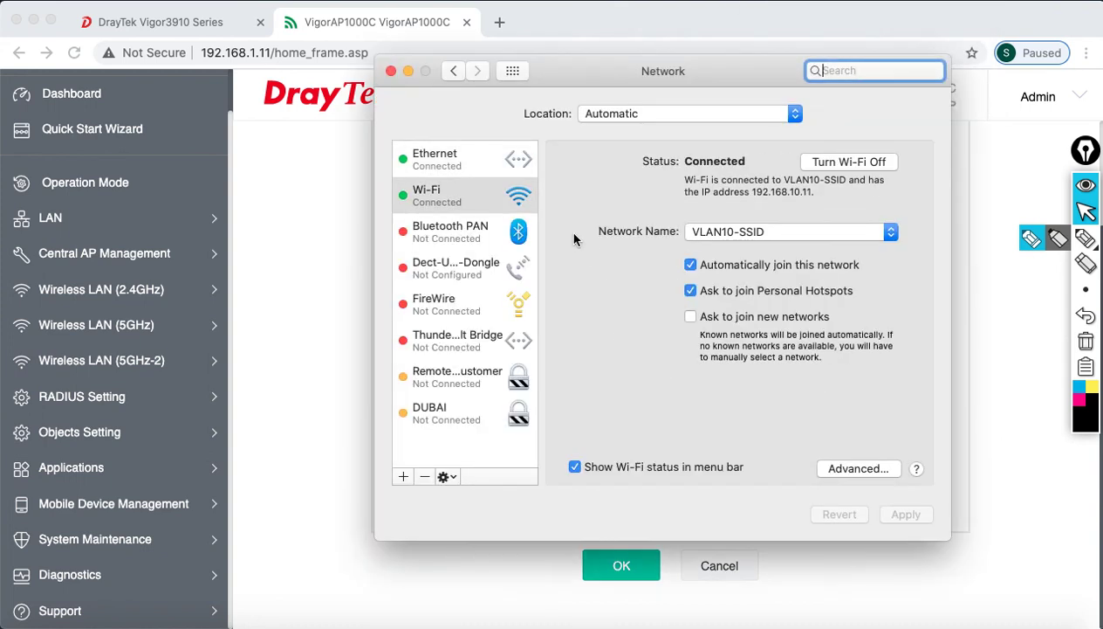
{"action": "left_click", "coordinate": [464, 192]}
{"action": "left_click", "coordinate": [849, 469]}
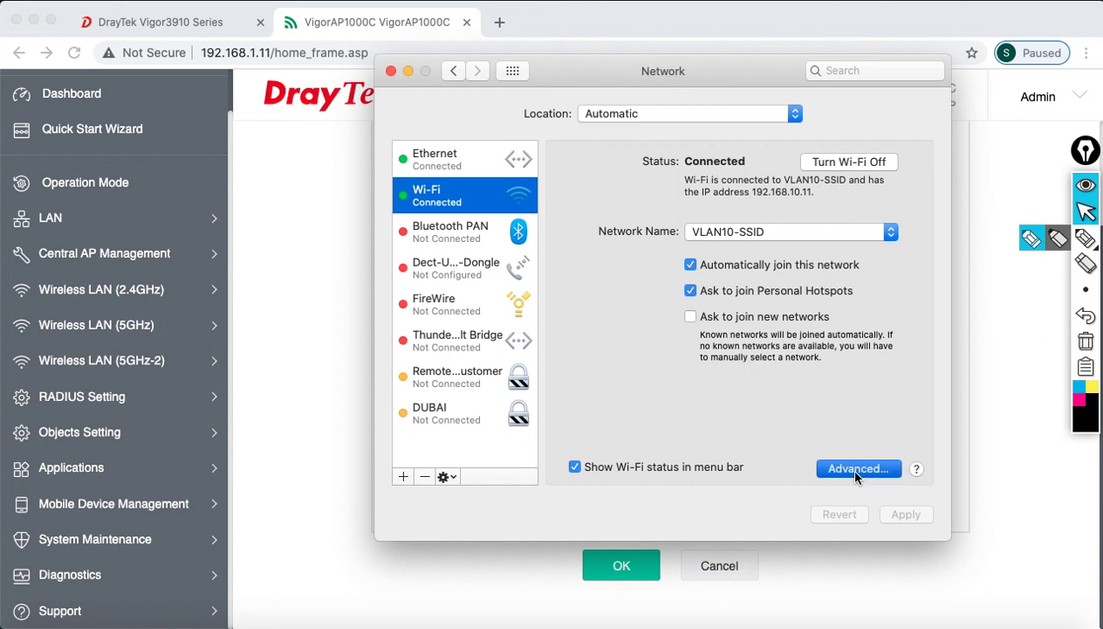
{"action": "left_click", "coordinate": [554, 143]}
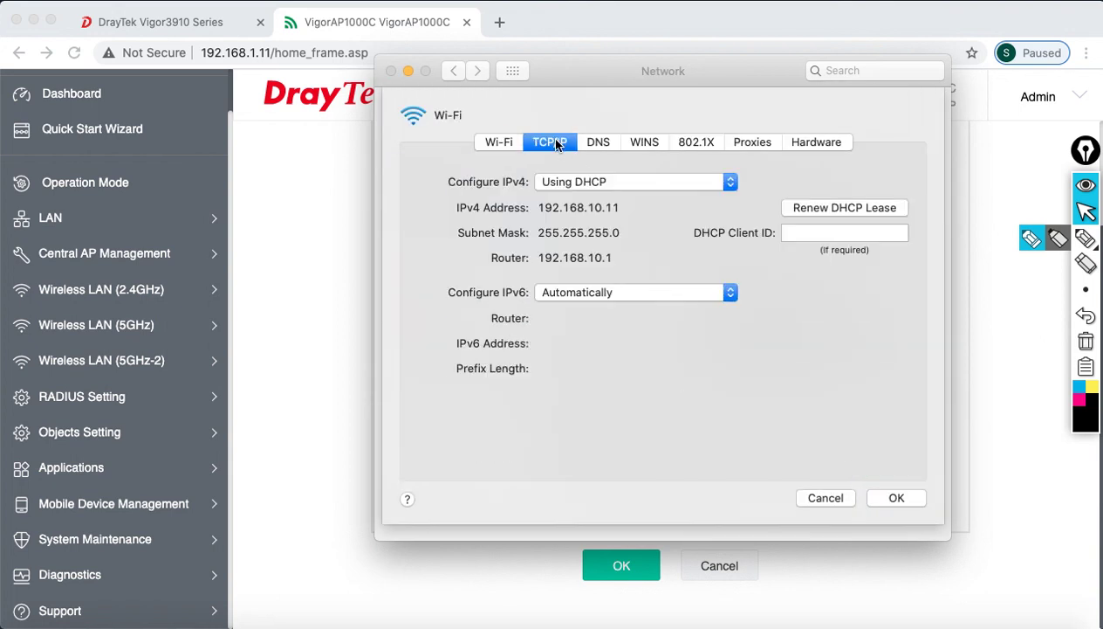
{"action": "left_click_drag", "start_coordinate": [539, 211], "coordinate": [643, 208]}
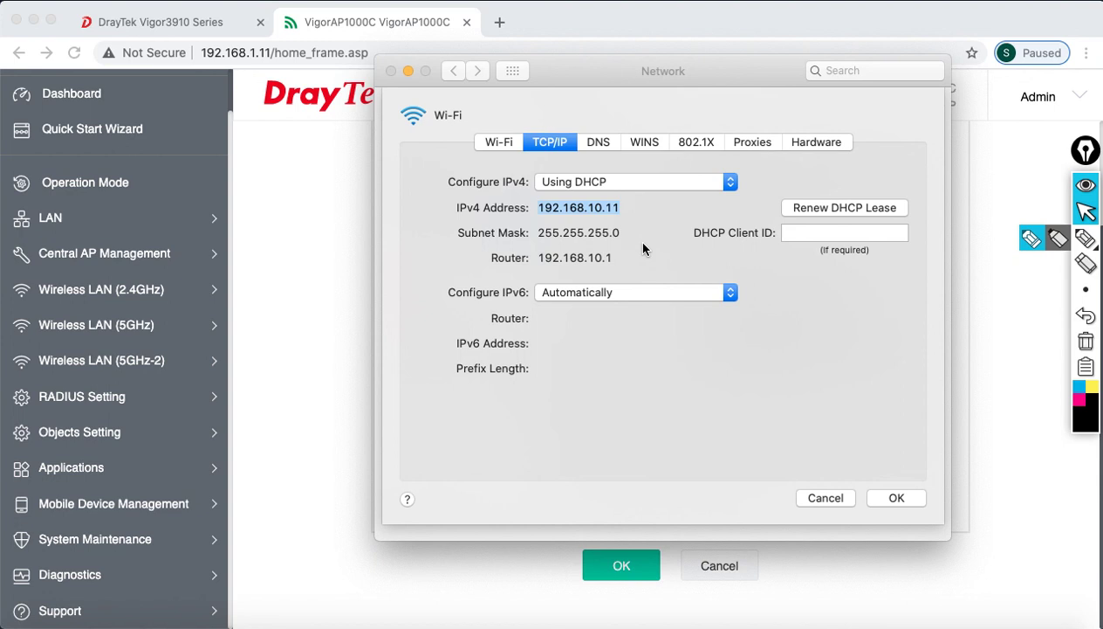
{"action": "left_click", "coordinate": [827, 497]}
{"action": "left_click", "coordinate": [385, 71]}
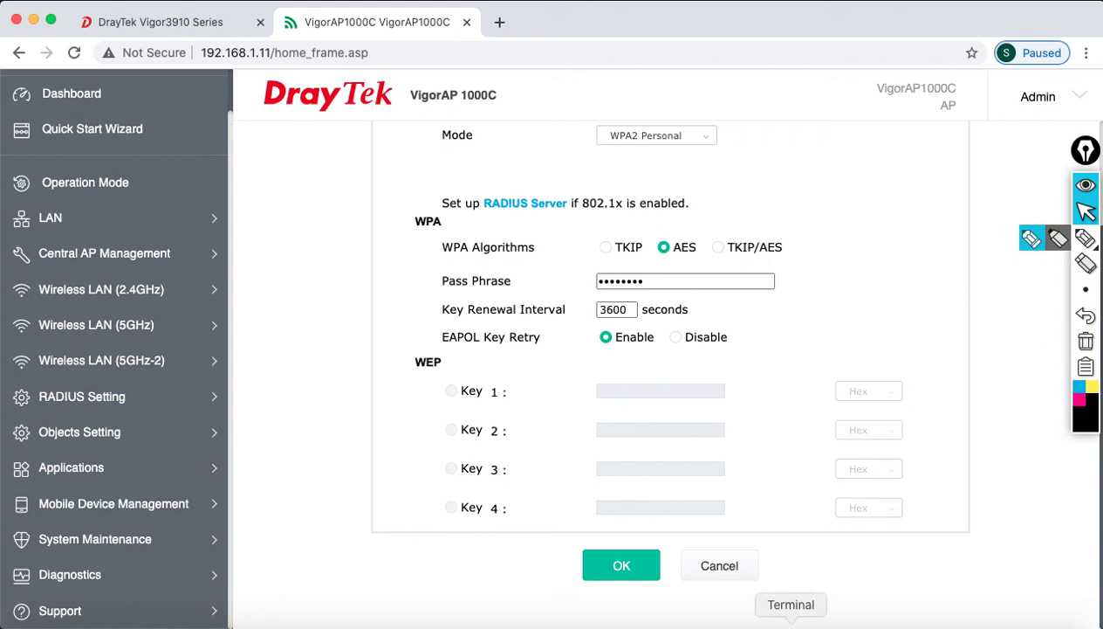
In Terminal, stop the old ping and ping the VLAN10 gateway 192.168.10.1
{"action": "left_click", "coordinate": [790, 621]}
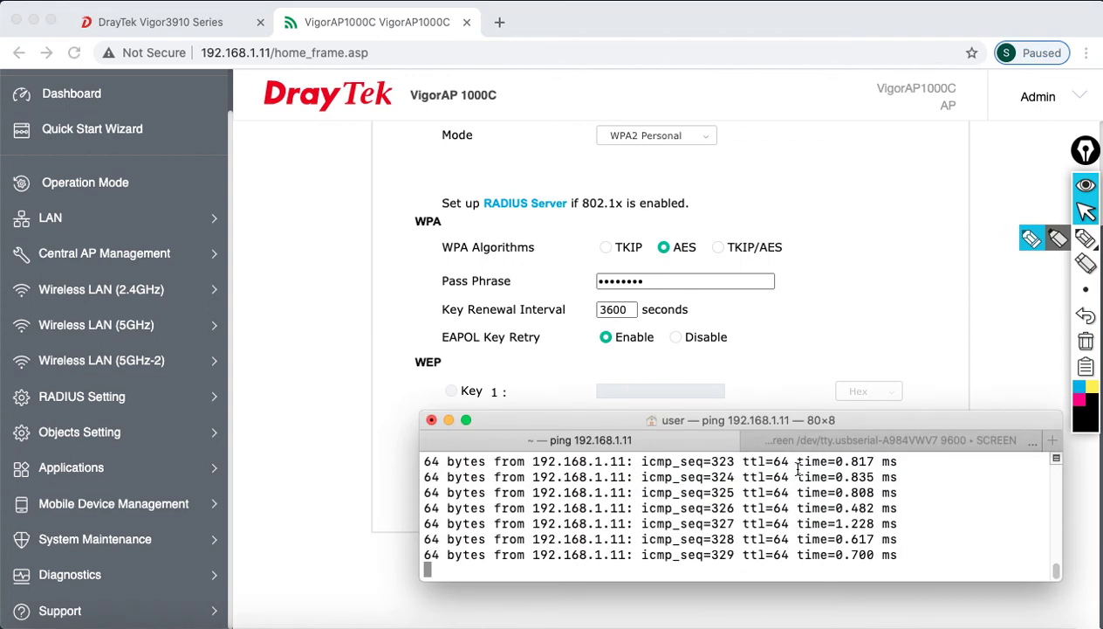
{"action": "key", "text": "ctrl+c"}
{"action": "type", "text": "pi"}
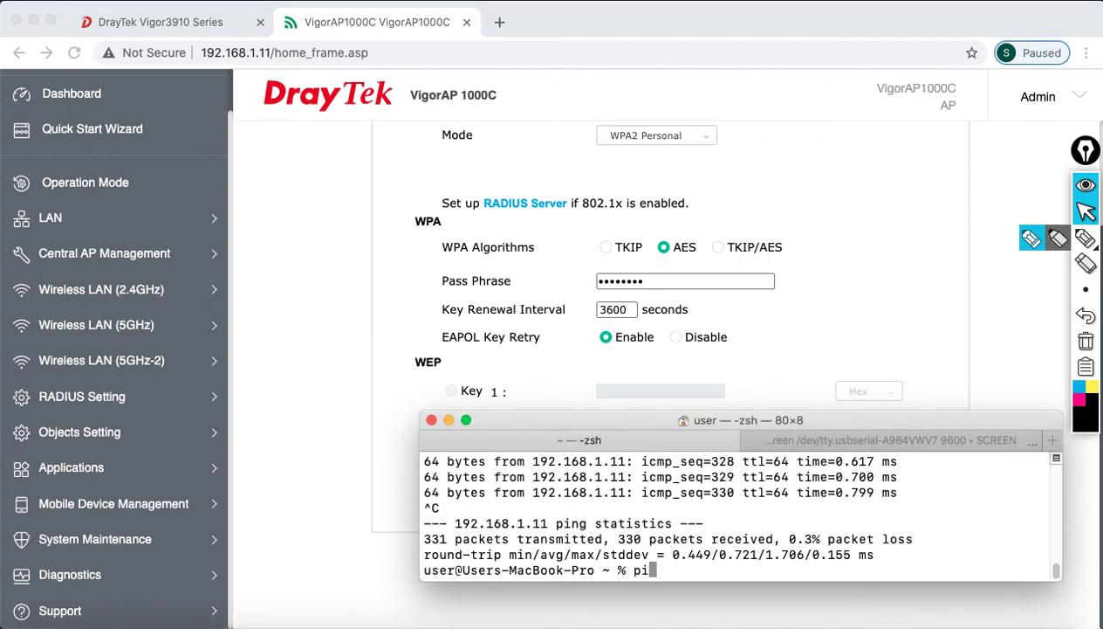
{"action": "type", "text": "ng 192.168.10.1"}
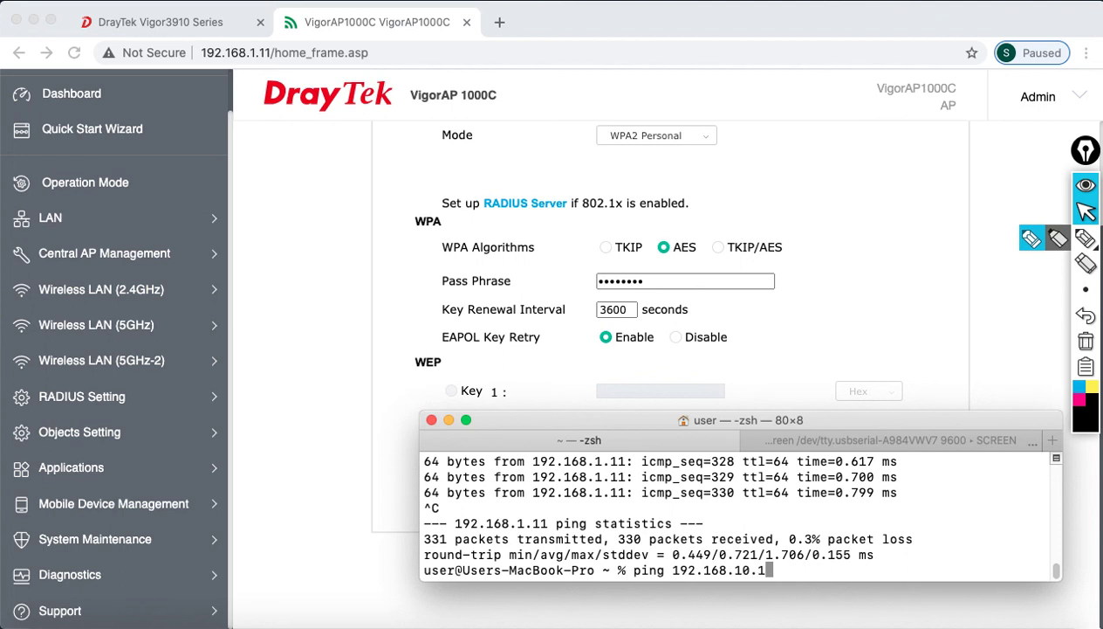
{"action": "key", "text": "Return"}
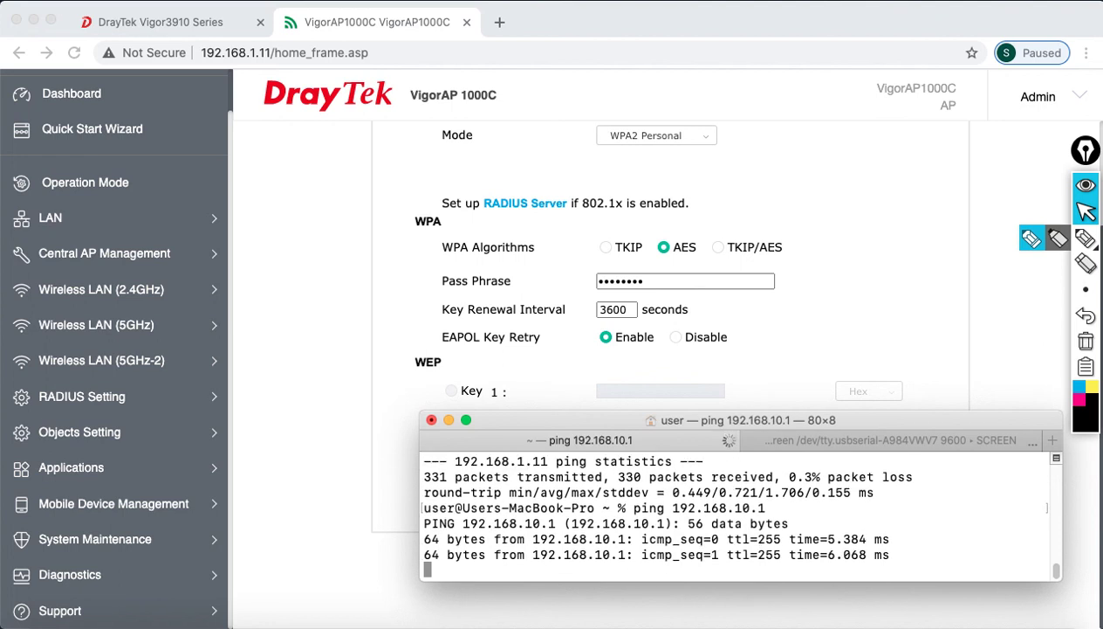
{"action": "key", "text": "ctrl+c"}
Ping internet host 4.2.2.2, stop it, and bring up the Wi-Fi network list
{"action": "type", "text": "ping 4.2.2.2"}
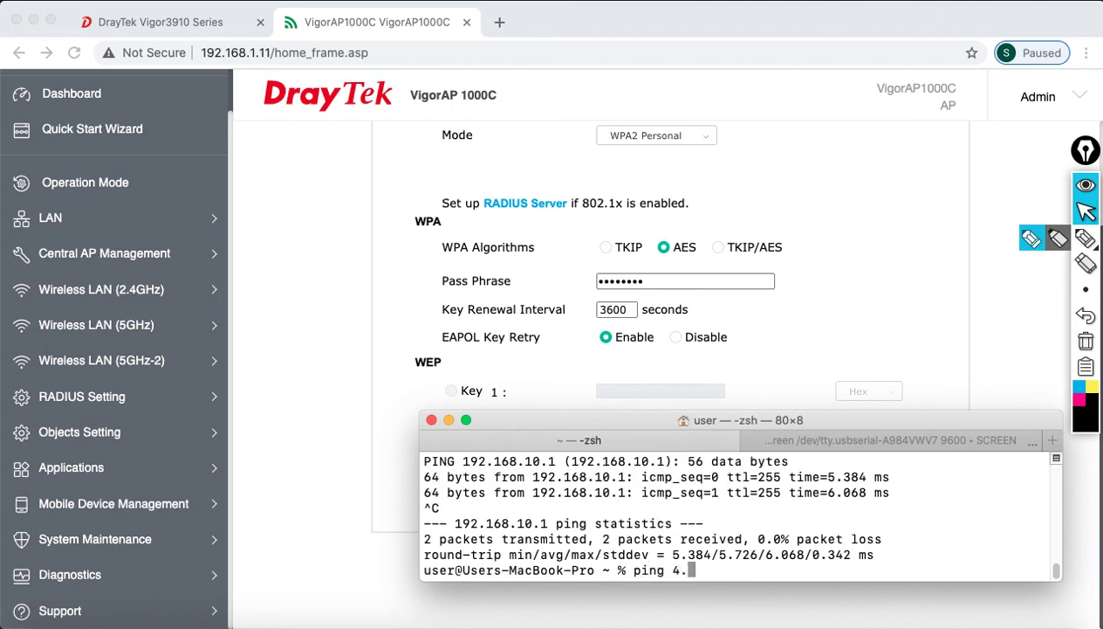
{"action": "key", "text": "Return"}
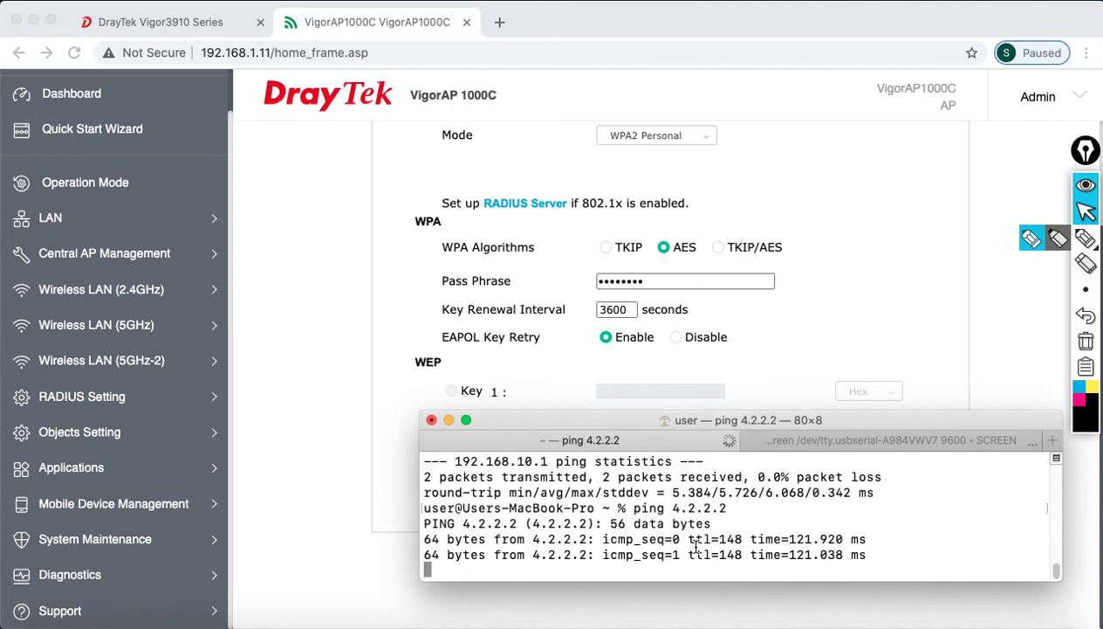
{"action": "key", "text": "ctrl+c"}
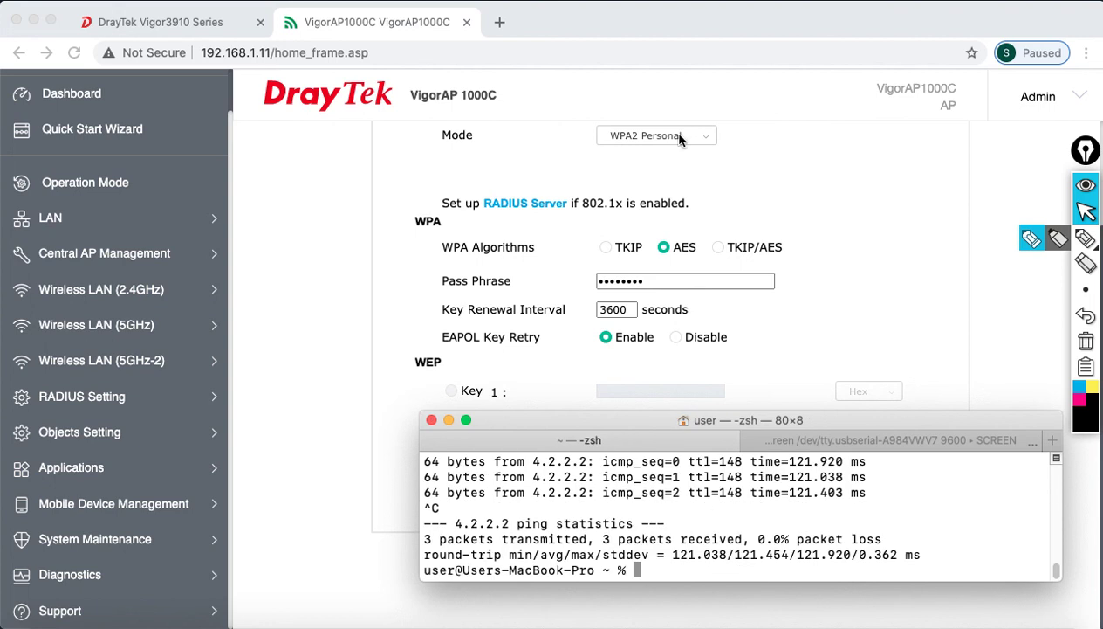
{"action": "left_click", "coordinate": [756, 2]}
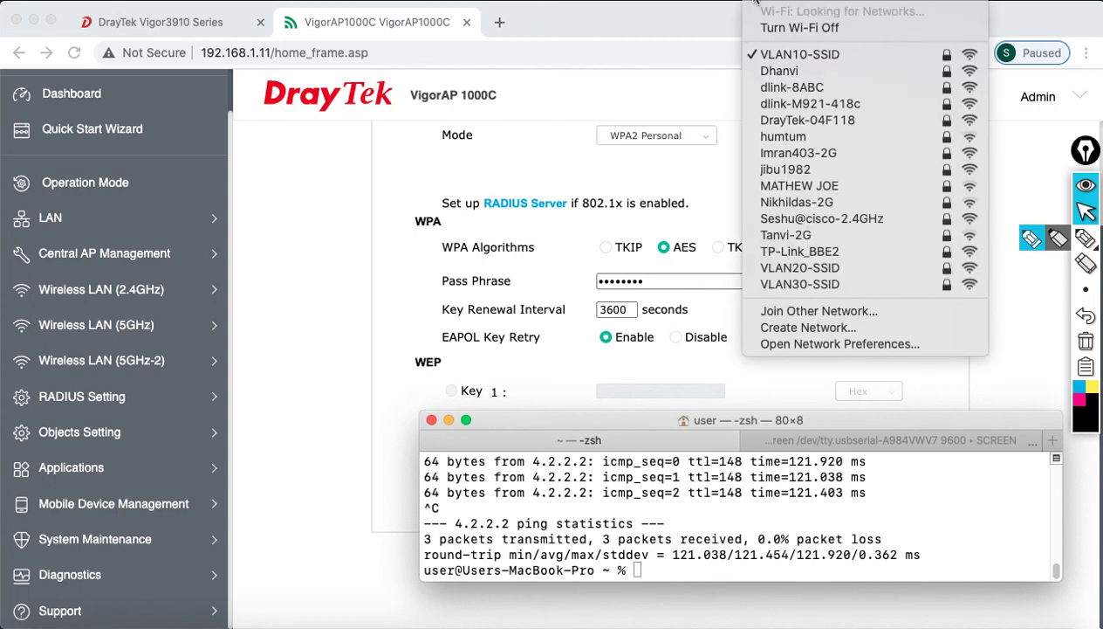
Join VLAN20-SSID by pasting its WPA2 password
{"action": "left_click", "coordinate": [823, 267]}
{"action": "left_click", "coordinate": [594, 276]}
{"action": "key", "text": "super+v"}
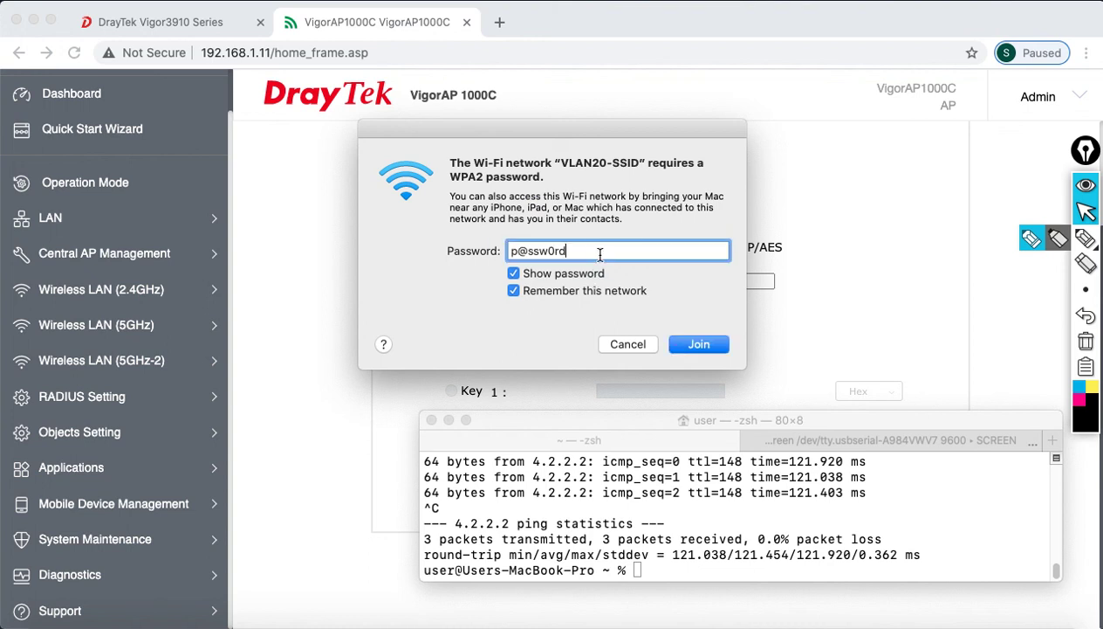
{"action": "left_click", "coordinate": [681, 342]}
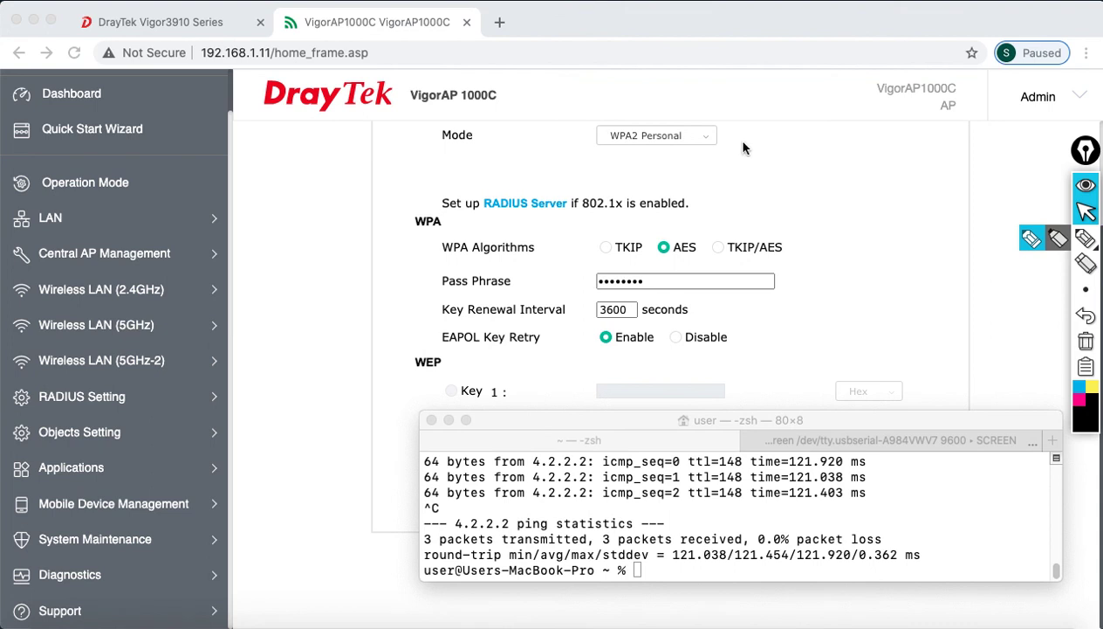
Confirm in Network Preferences' Advanced TCP/IP the Mac got 192.168.20.11, then close Network
{"action": "left_click", "coordinate": [735, 5]}
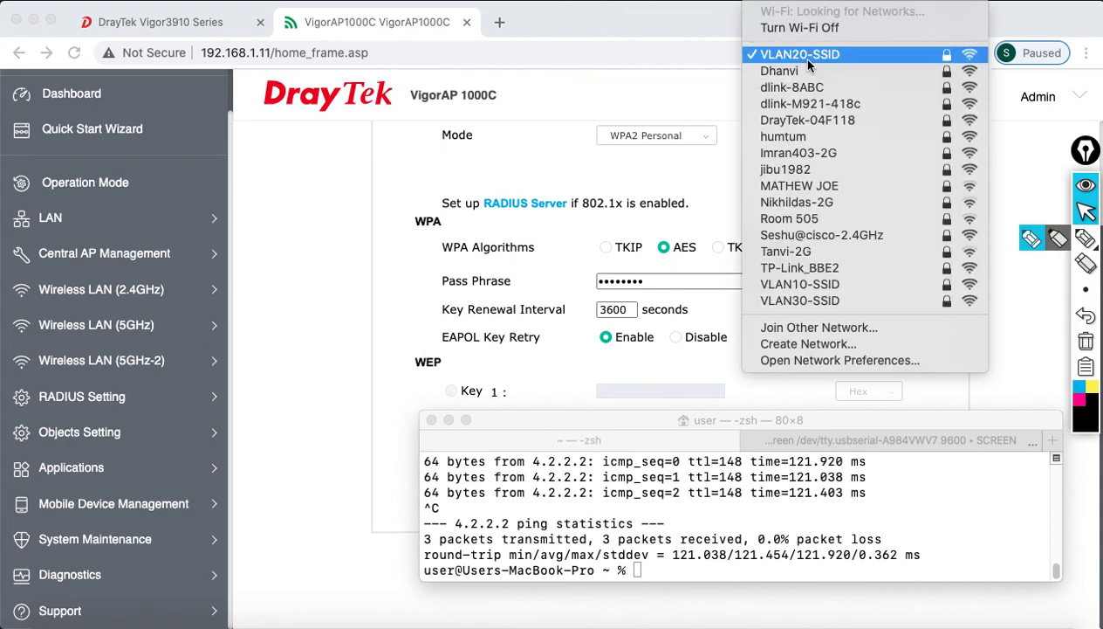
{"action": "left_click", "coordinate": [836, 360]}
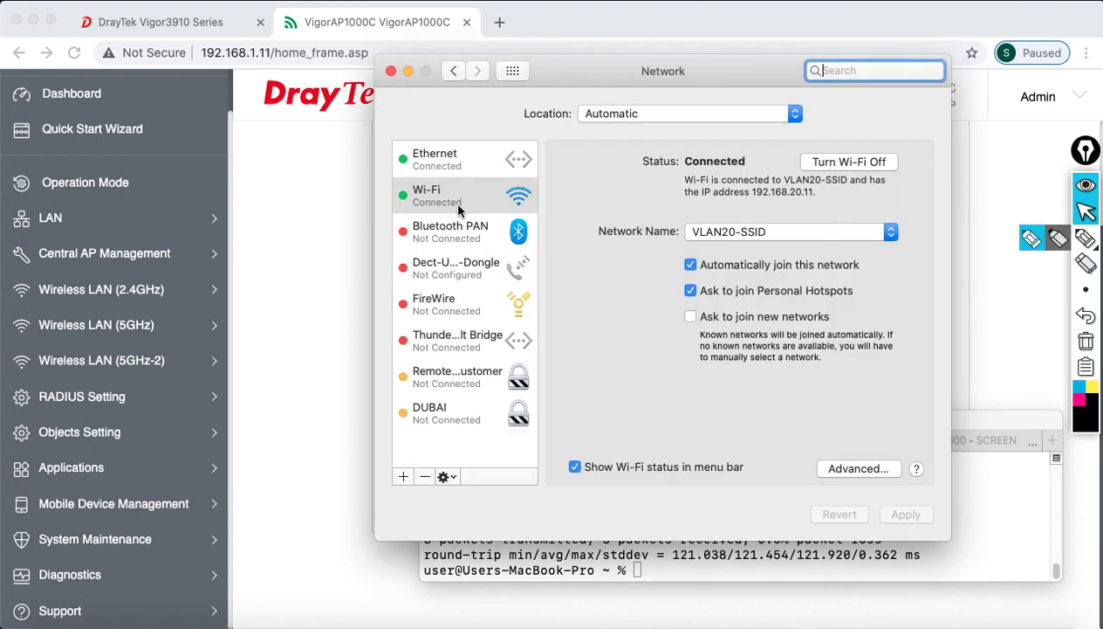
{"action": "left_click", "coordinate": [871, 464]}
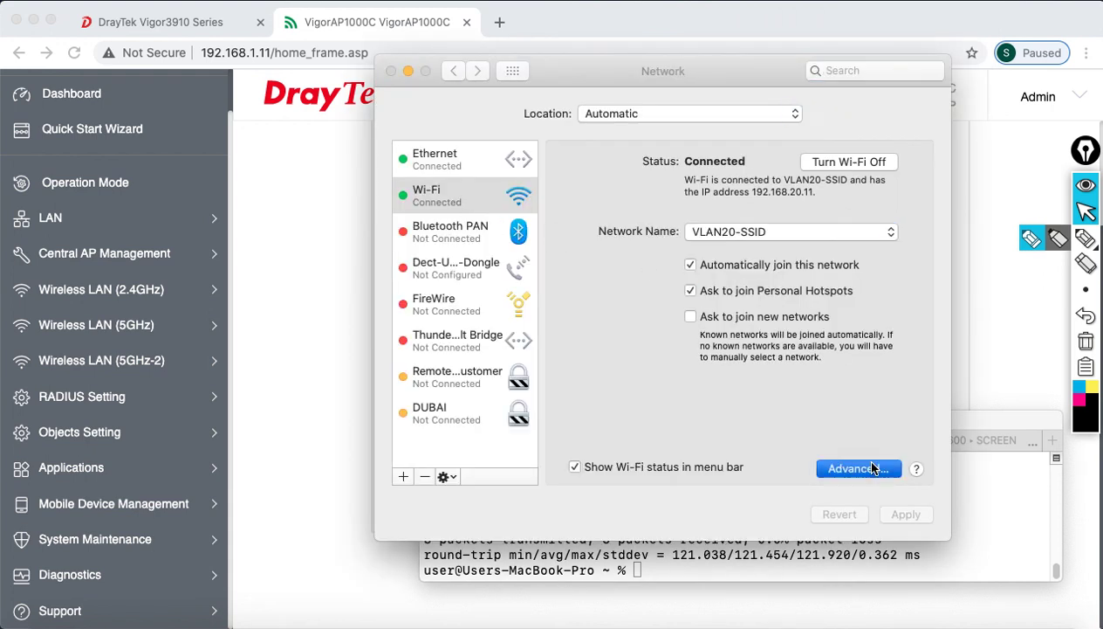
{"action": "left_click", "coordinate": [548, 145]}
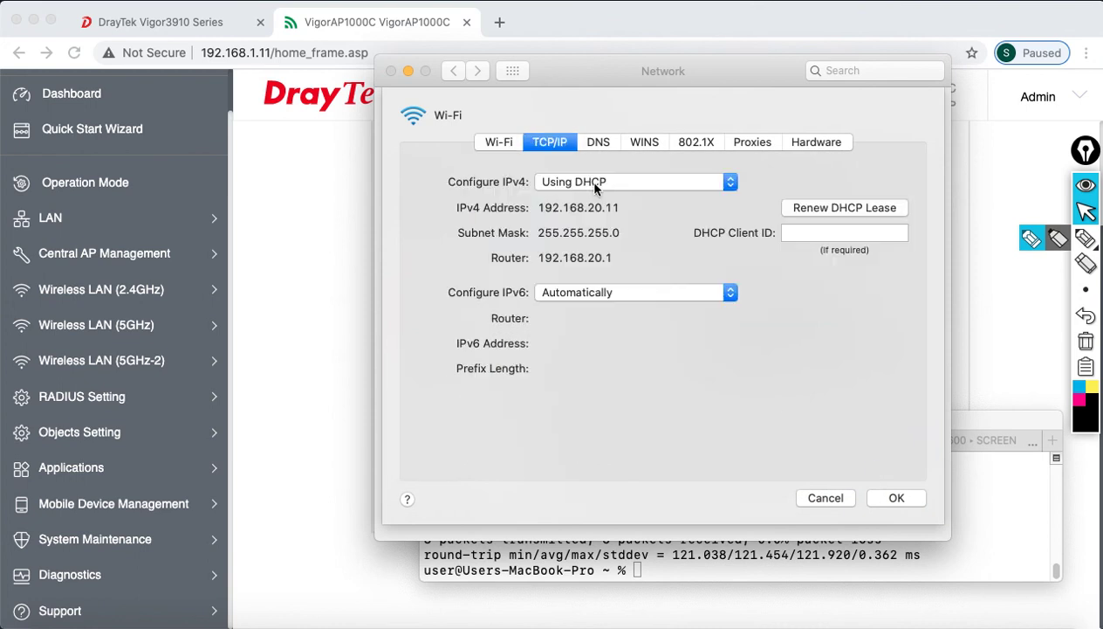
{"action": "left_click_drag", "start_coordinate": [542, 208], "coordinate": [644, 209]}
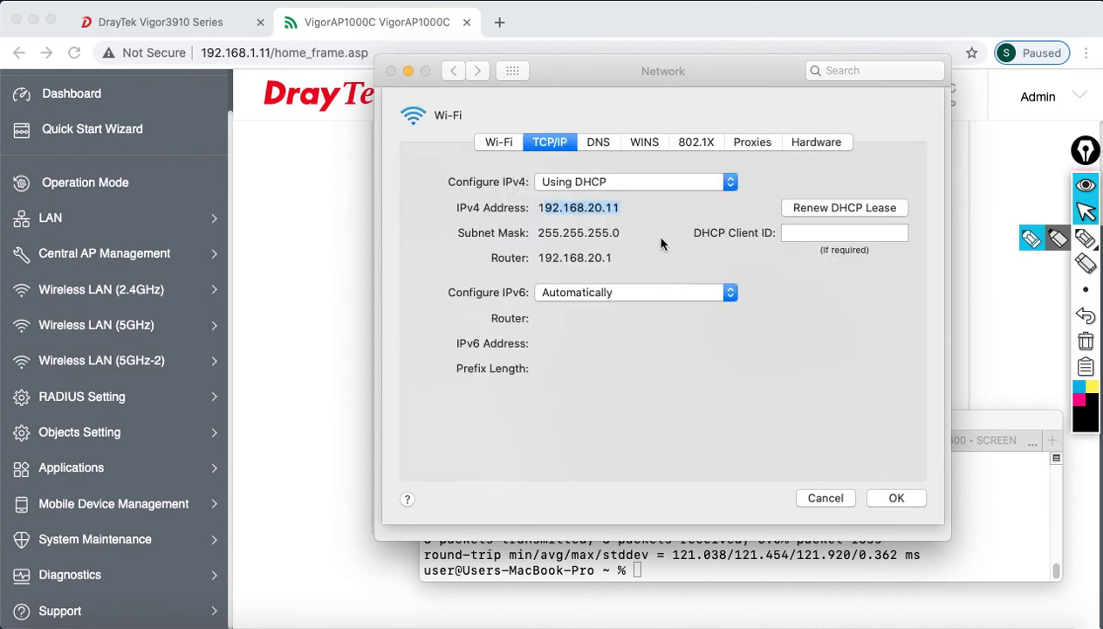
{"action": "left_click", "coordinate": [827, 498]}
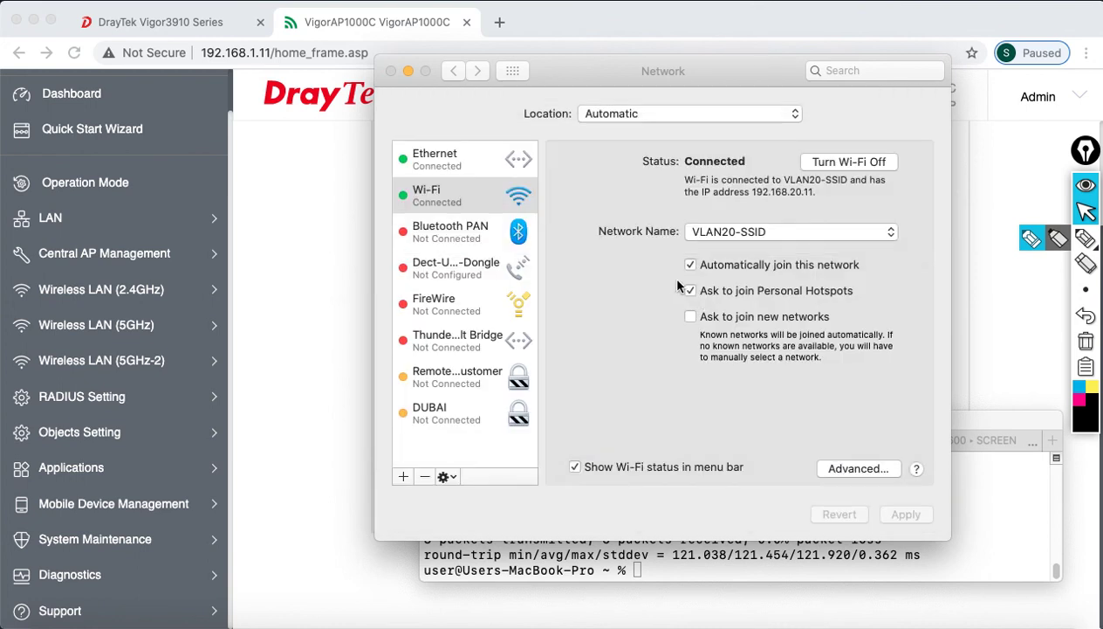
{"action": "left_click", "coordinate": [390, 70]}
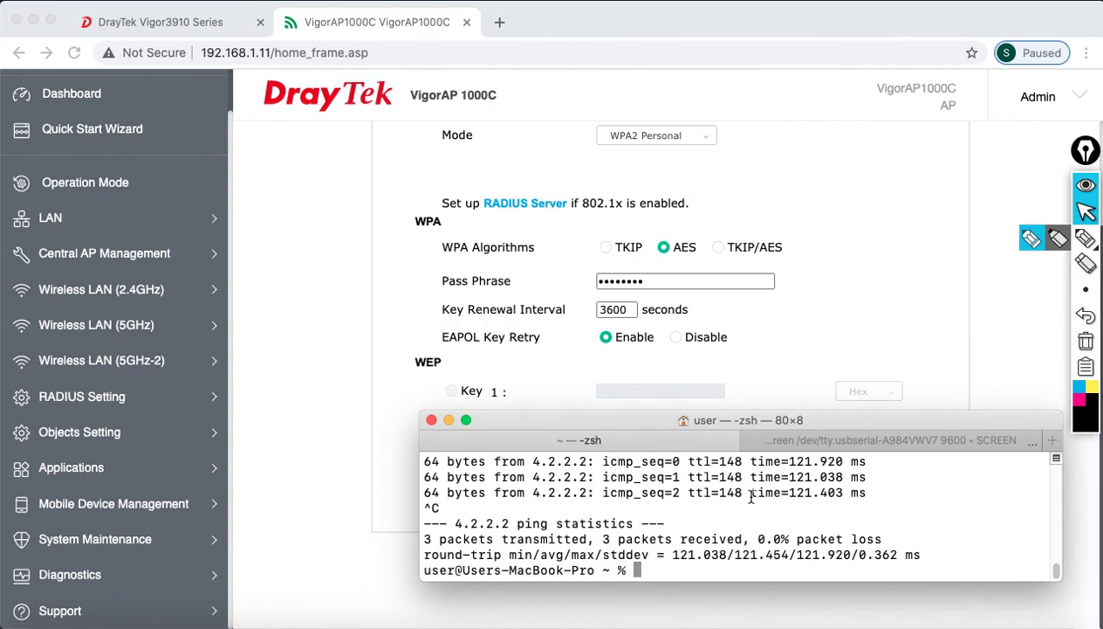
Edit the recalled ping to target gateway 192.168.20.1, run it, then rerun ping 4.2.2.2
{"action": "key", "text": "Up"}
{"action": "key", "text": "Up"}
{"action": "key", "text": "Left"}
{"action": "key", "text": "Left"}
{"action": "key", "text": "Left"}
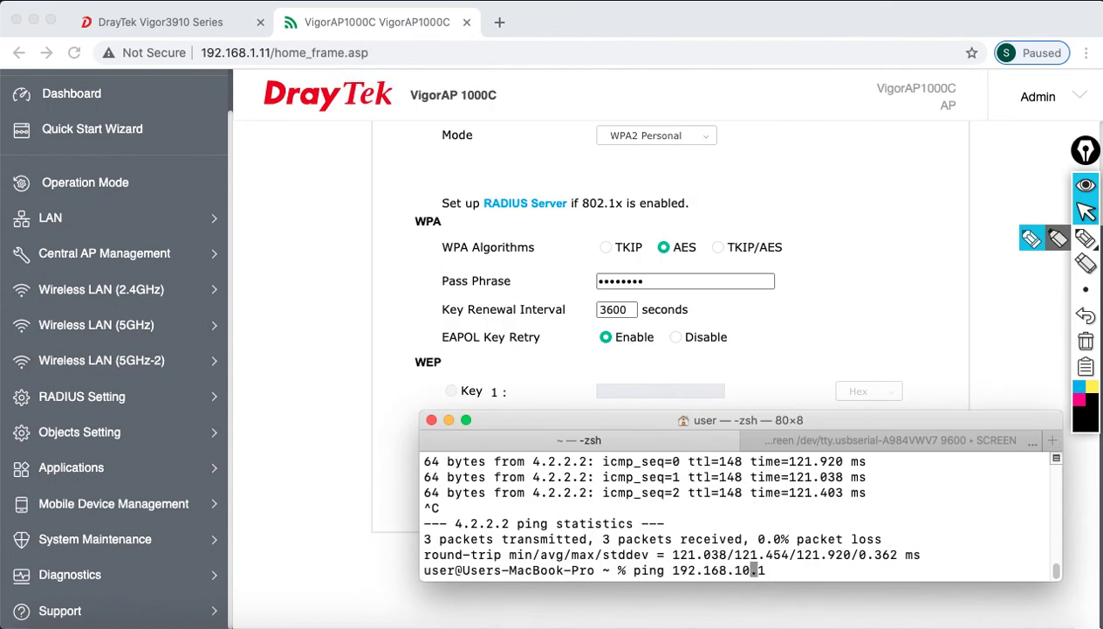
{"action": "key", "text": "BackSpace"}
{"action": "type", "text": "2"}
{"action": "key", "text": "Return"}
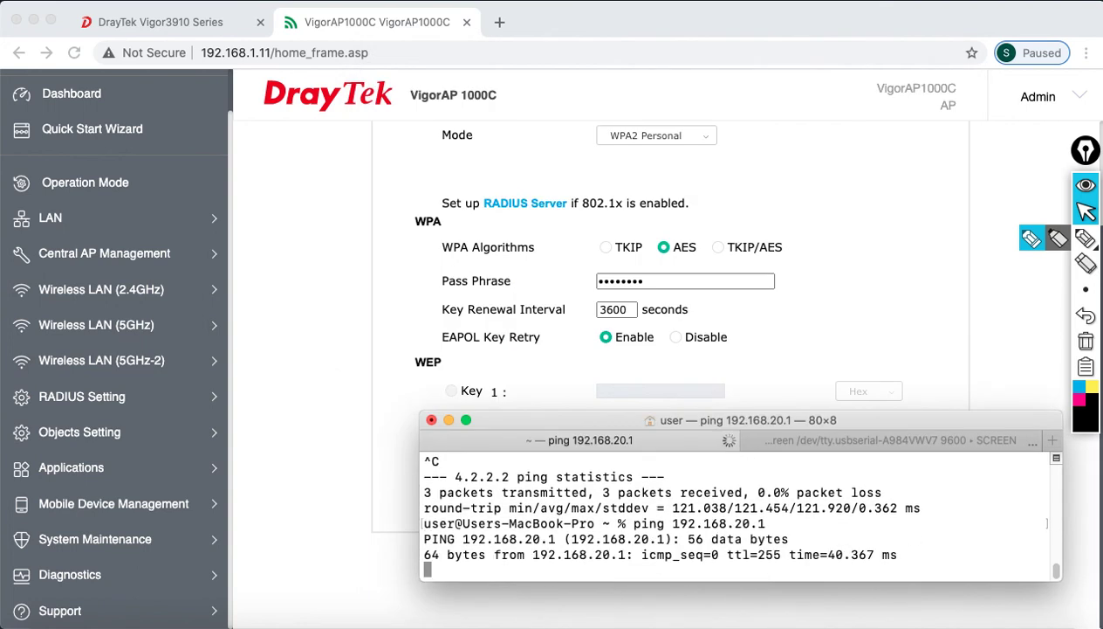
{"action": "key", "text": "ctrl+c"}
{"action": "key", "text": "Up"}
{"action": "key", "text": "Up"}
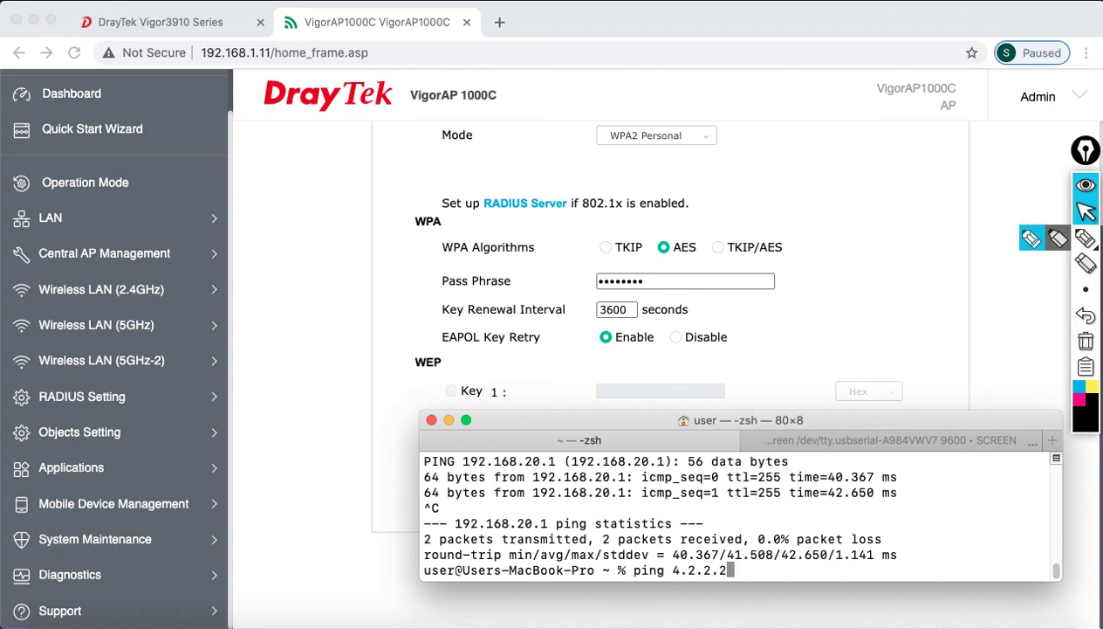
{"action": "key", "text": "Return"}
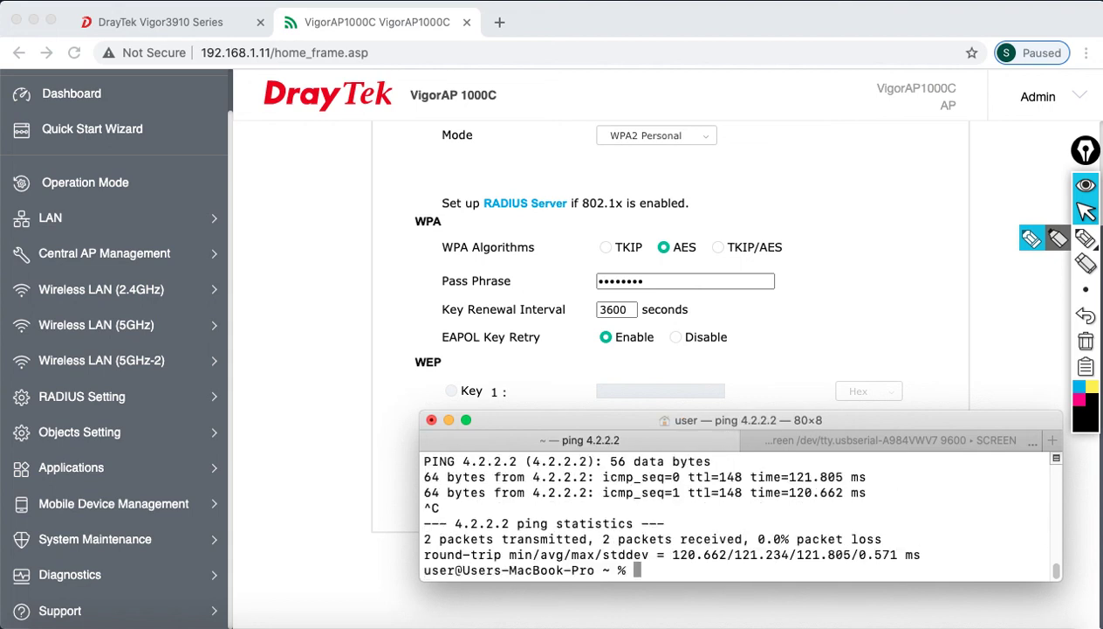
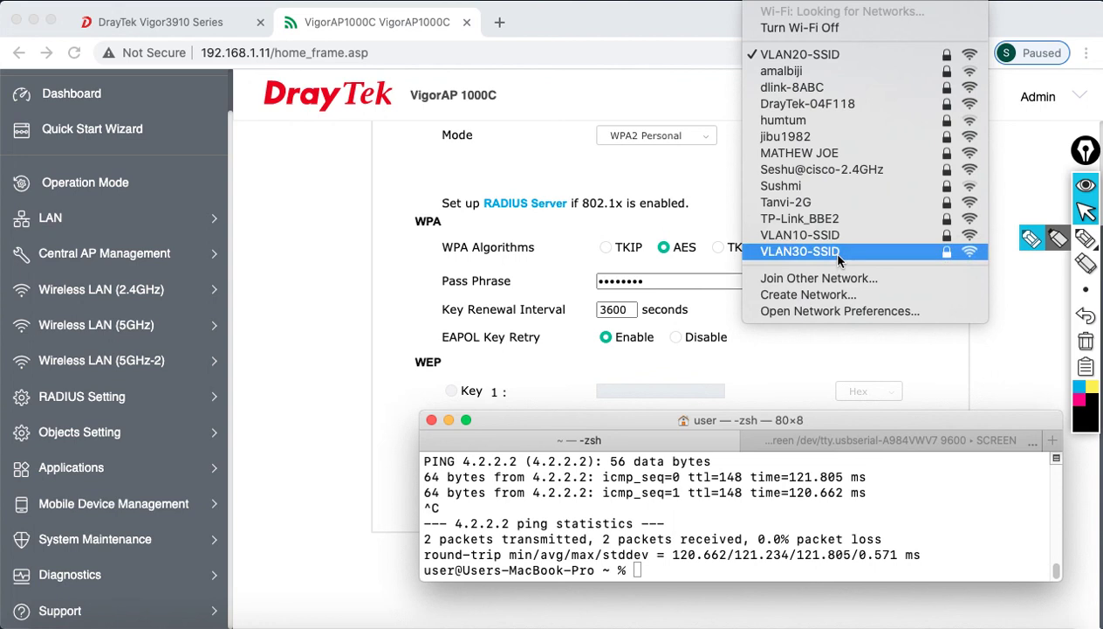
Join VLAN30-SSID with the network password shown, then confirm its check mark in the Wi-Fi menu
{"action": "left_click", "coordinate": [591, 273]}
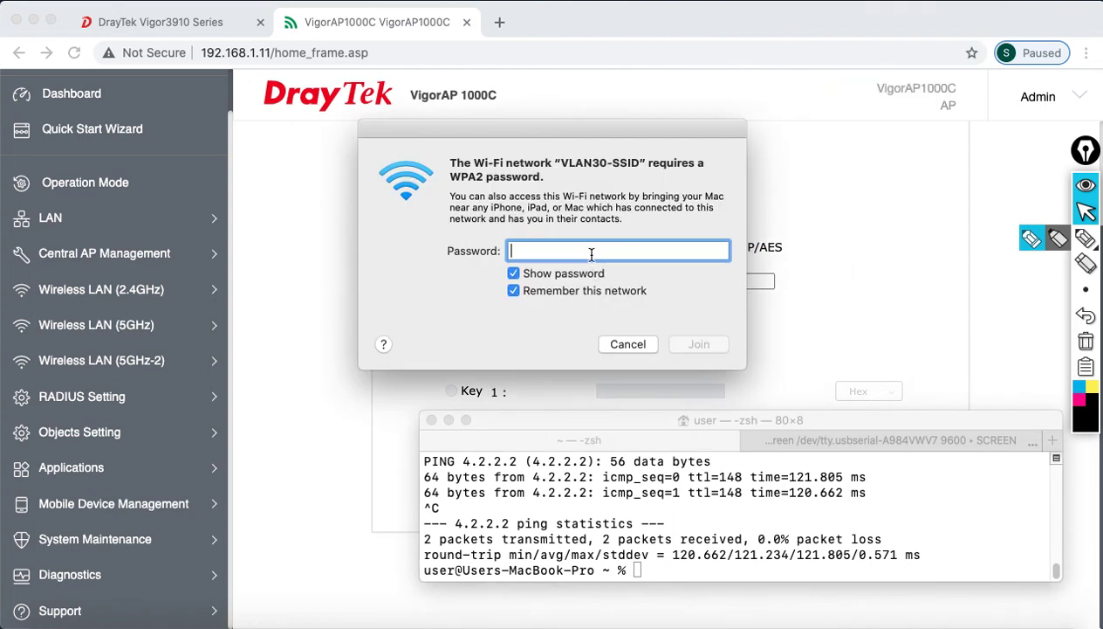
{"action": "left_click", "coordinate": [679, 344]}
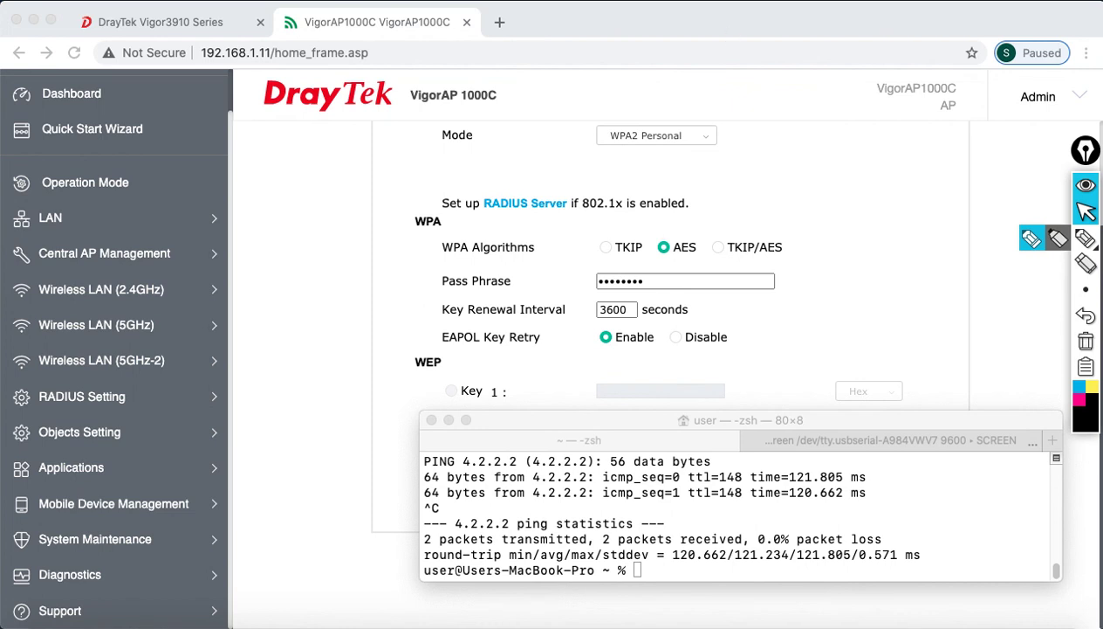
{"action": "left_click", "coordinate": [768, 0]}
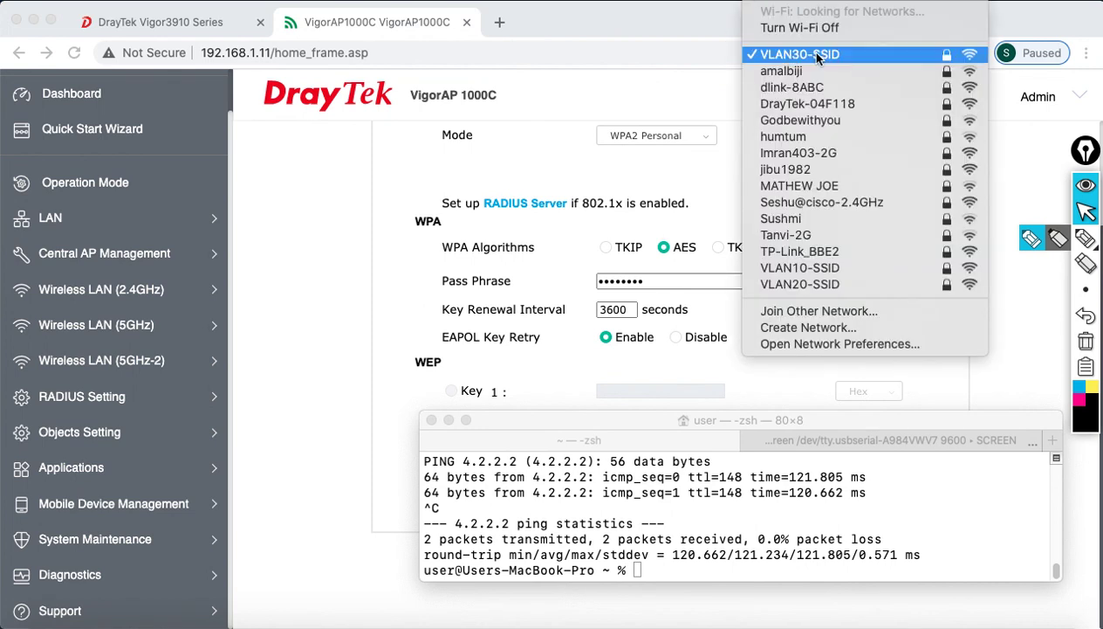
{"action": "left_click", "coordinate": [823, 346]}
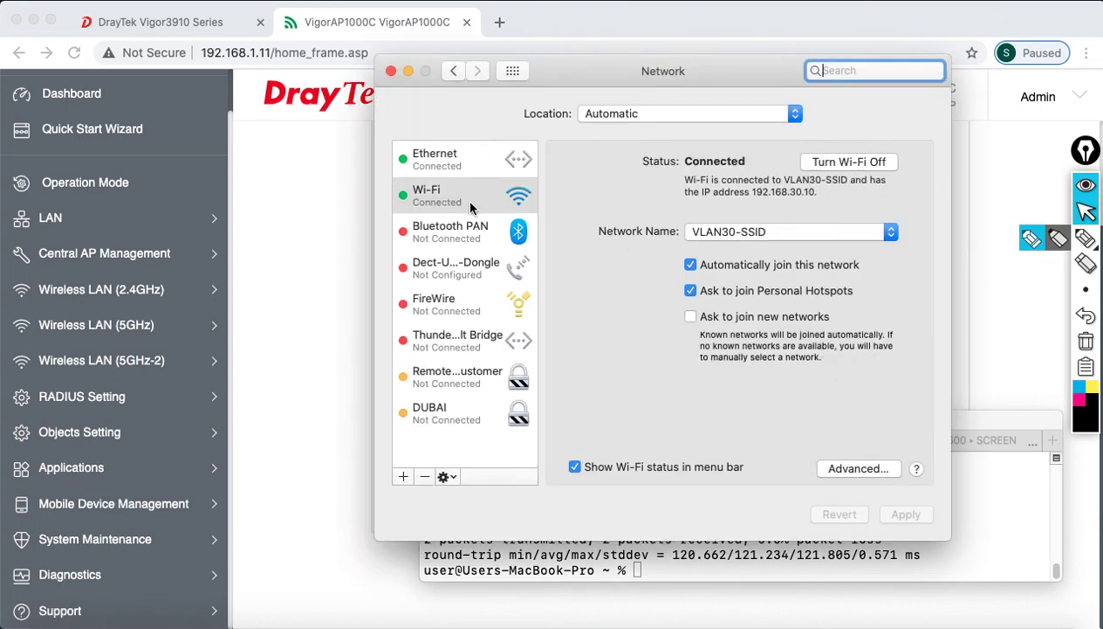
{"action": "left_click", "coordinate": [857, 470]}
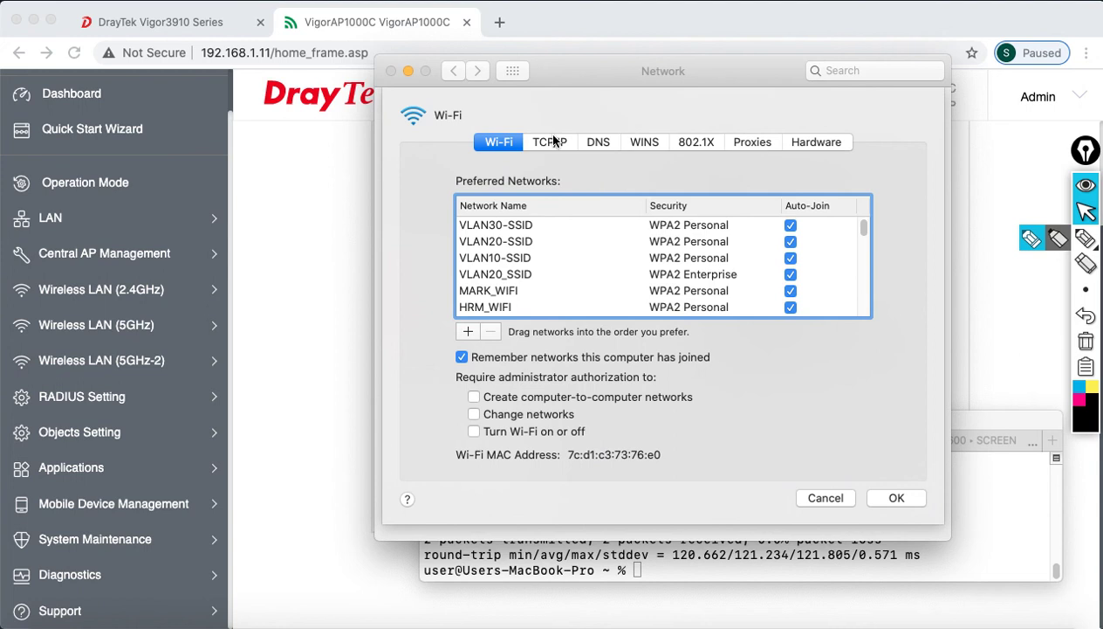
{"action": "left_click", "coordinate": [553, 141]}
{"action": "left_click_drag", "start_coordinate": [576, 207], "coordinate": [623, 208]}
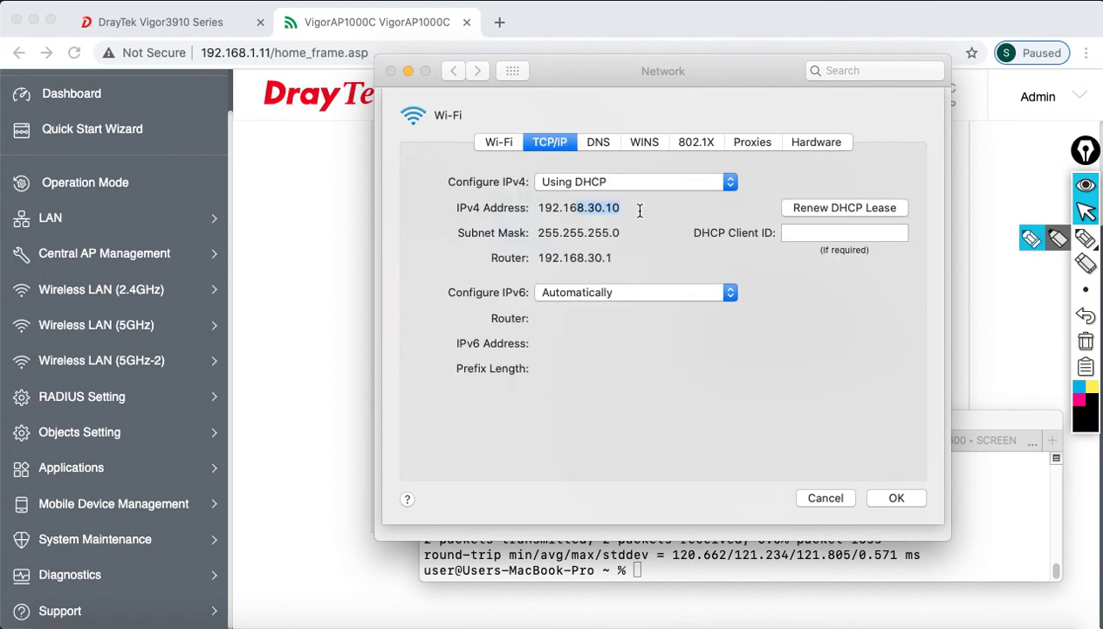
{"action": "left_click", "coordinate": [834, 497]}
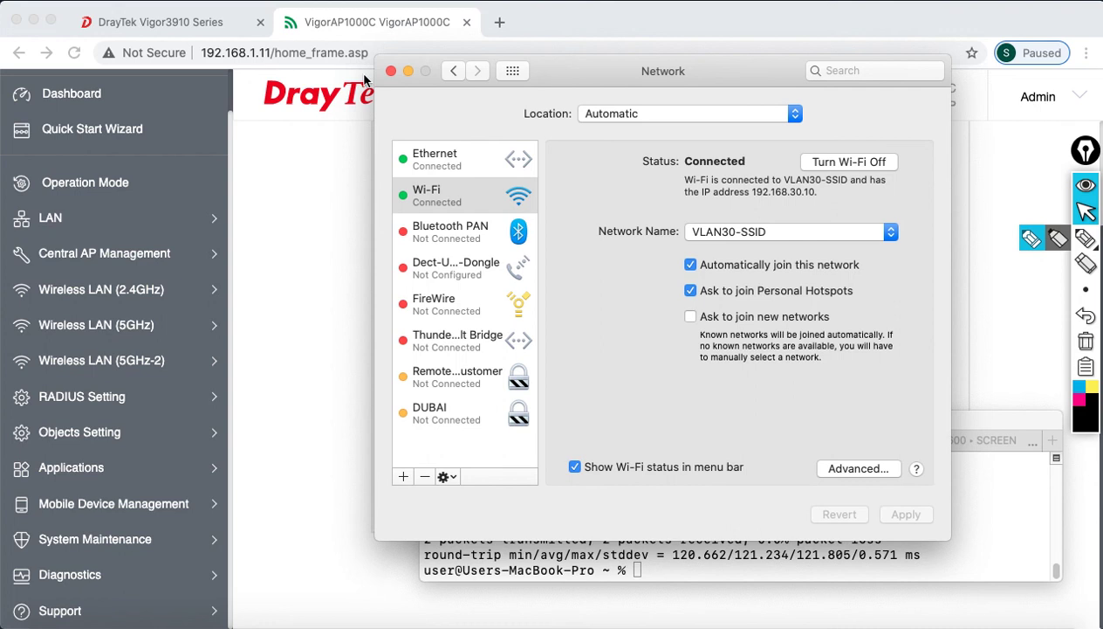
{"action": "left_click", "coordinate": [391, 72]}
Ping the gateway 192.168.30.1 from Terminal and stop it after replies succeed
{"action": "key", "text": "Up"}
{"action": "key", "text": "Up"}
{"action": "key", "text": "BackSpace"}
{"action": "key", "text": "BackSpace"}
{"action": "key", "text": "BackSpace"}
{"action": "key", "text": "BackSpace"}
{"action": "type", "text": "30.1"}
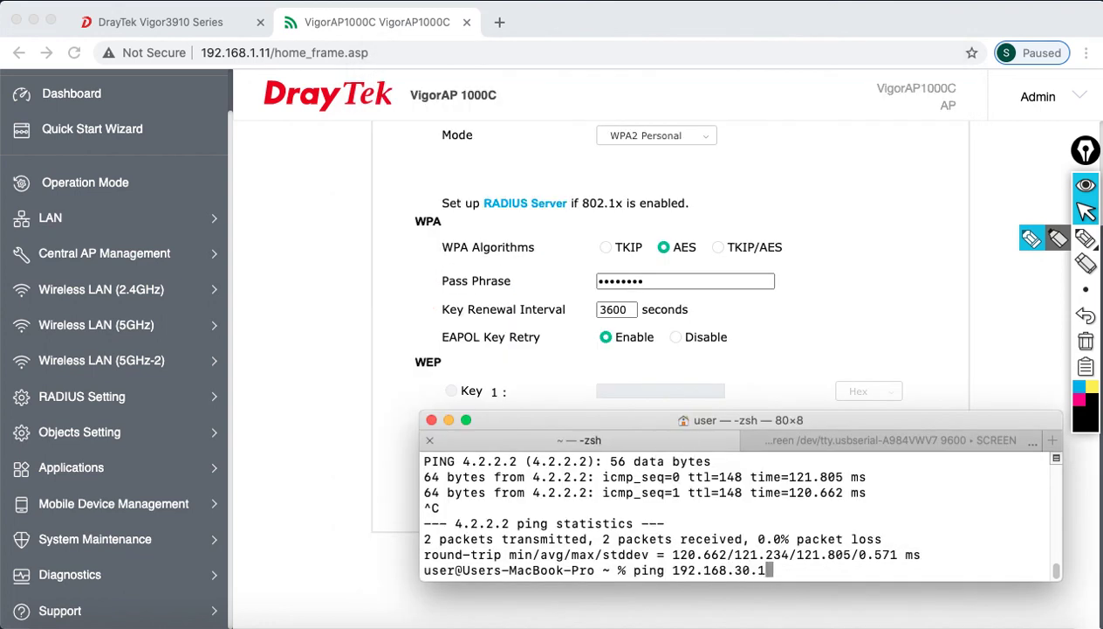
{"action": "key", "text": "Return"}
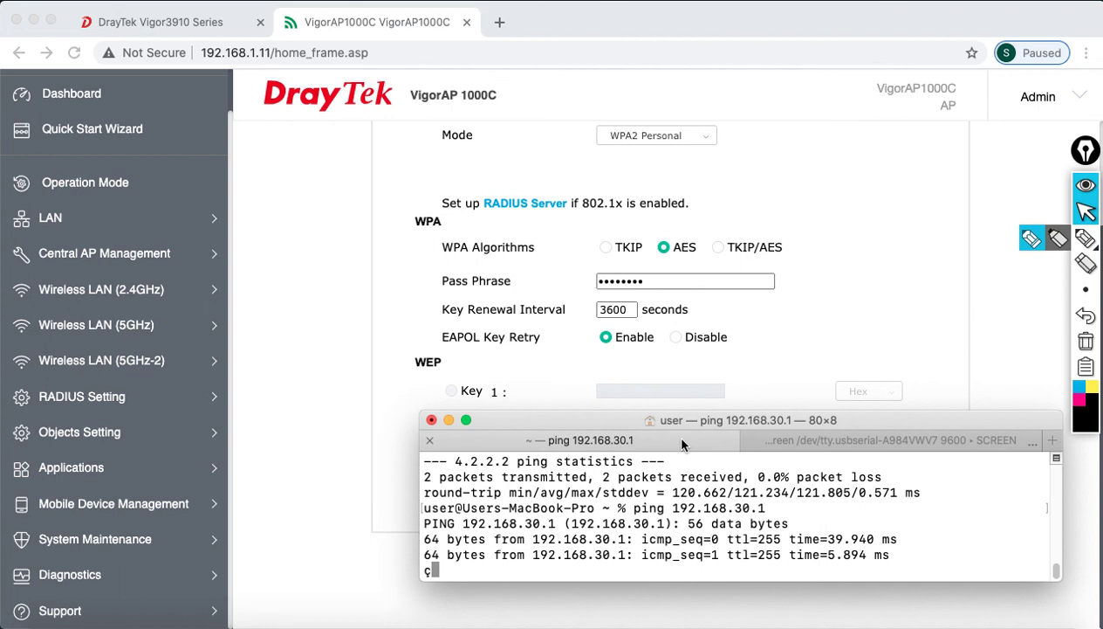
{"action": "type", "text": "çç"}
{"action": "type", "text": "ççç"}
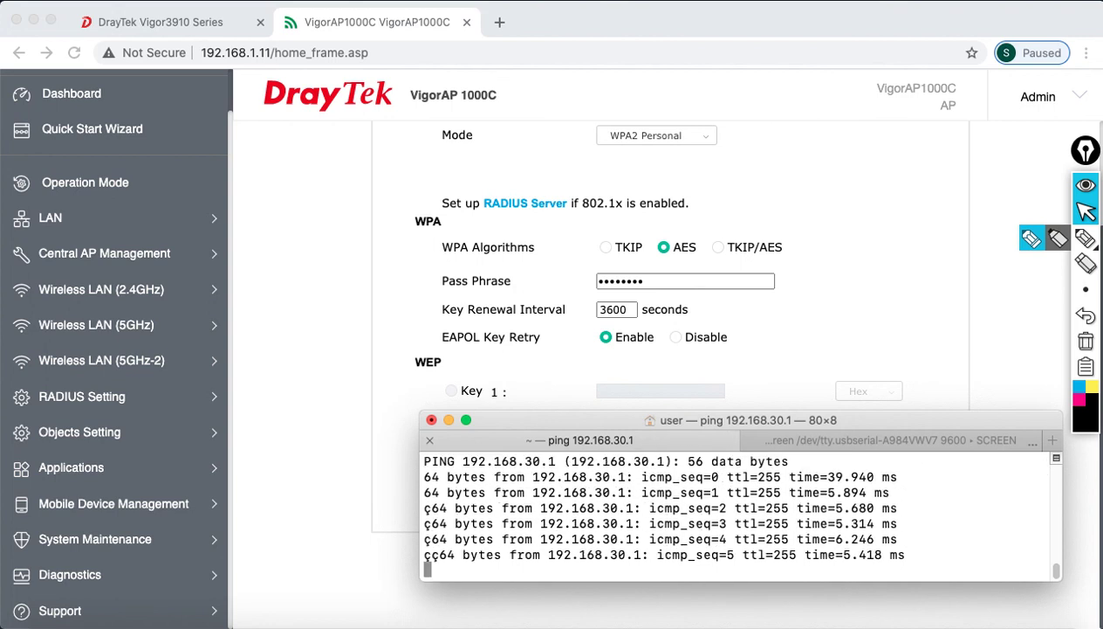
{"action": "key", "text": "ctrl+c"}
Ping 4.2.2.2 and stop it, then start entering www in a new browser tab
{"action": "key", "text": "Up"}
{"action": "key", "text": "BackSpace"}
{"action": "key", "text": "BackSpace"}
{"action": "key", "text": "BackSpace"}
{"action": "key", "text": "BackSpace"}
{"action": "key", "text": "BackSpace"}
{"action": "key", "text": "BackSpace"}
{"action": "key", "text": "BackSpace"}
{"action": "key", "text": "BackSpace"}
{"action": "key", "text": "BackSpace"}
{"action": "key", "text": "BackSpace"}
{"action": "key", "text": "BackSpace"}
{"action": "key", "text": "BackSpace"}
{"action": "type", "text": "4.2.2.2"}
{"action": "key", "text": "Return"}
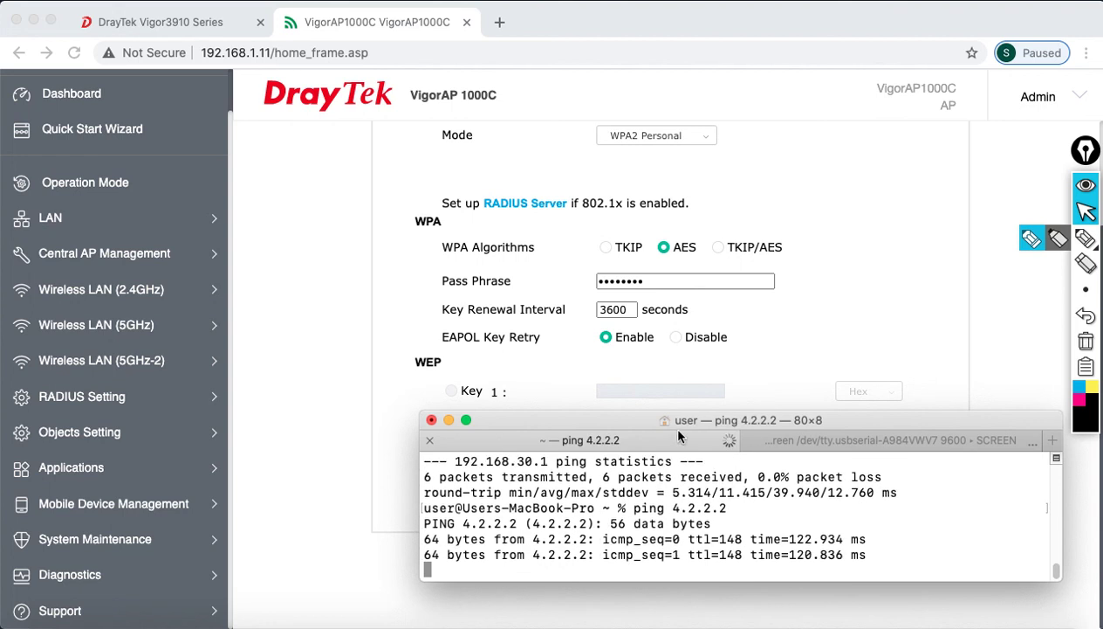
{"action": "key", "text": "ctrl+c"}
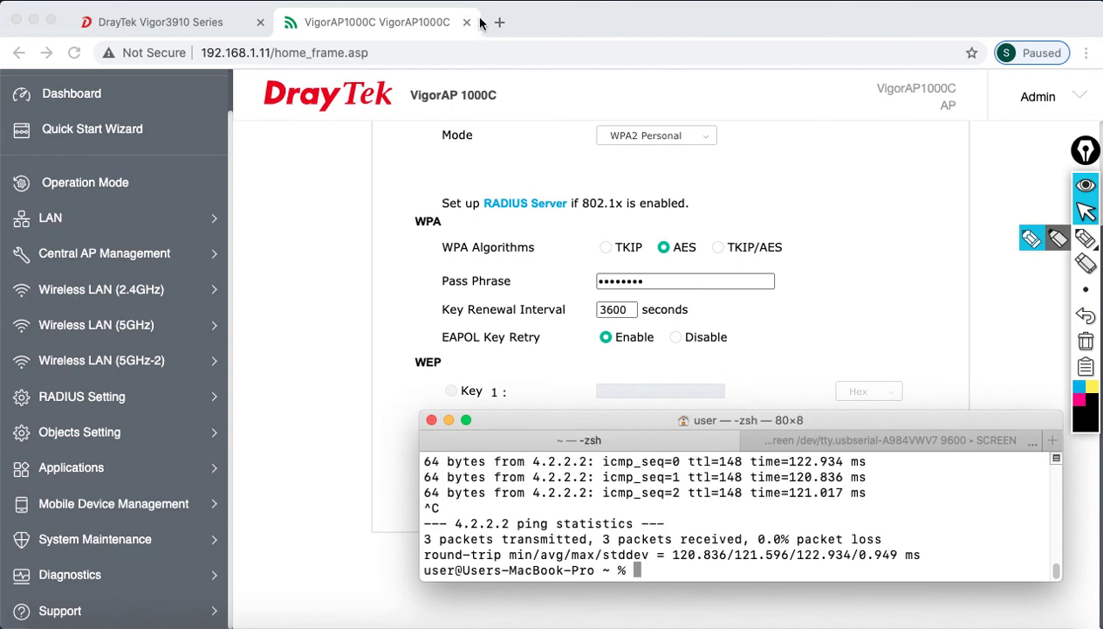
{"action": "left_click", "coordinate": [499, 22]}
{"action": "type", "text": "www"}
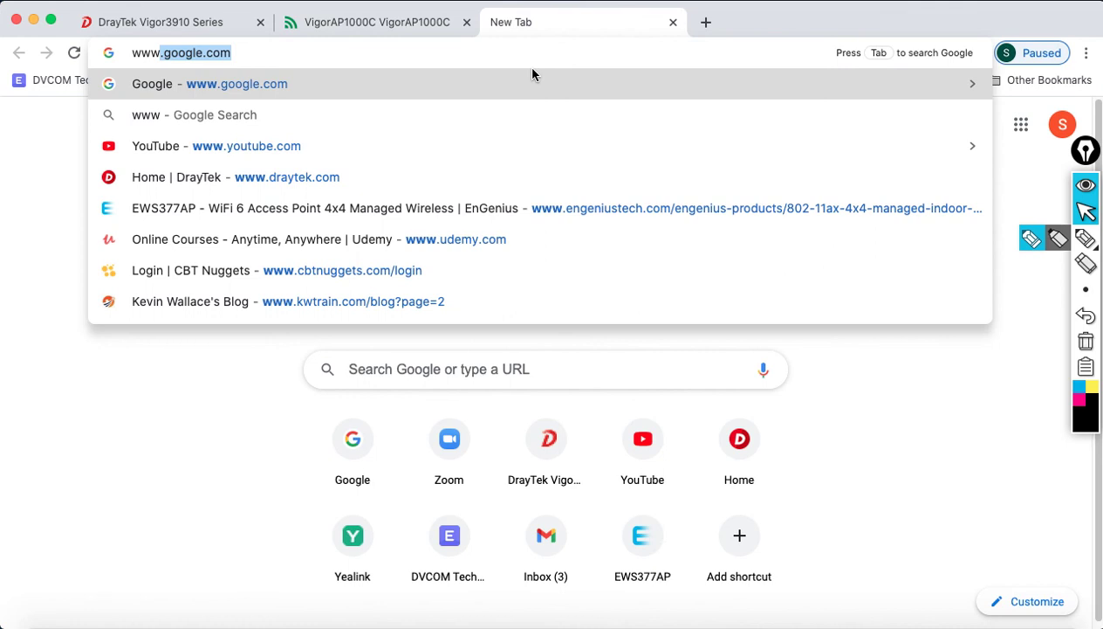
Load the Google home page, then go to the DrayTek website
{"action": "left_click", "coordinate": [532, 75]}
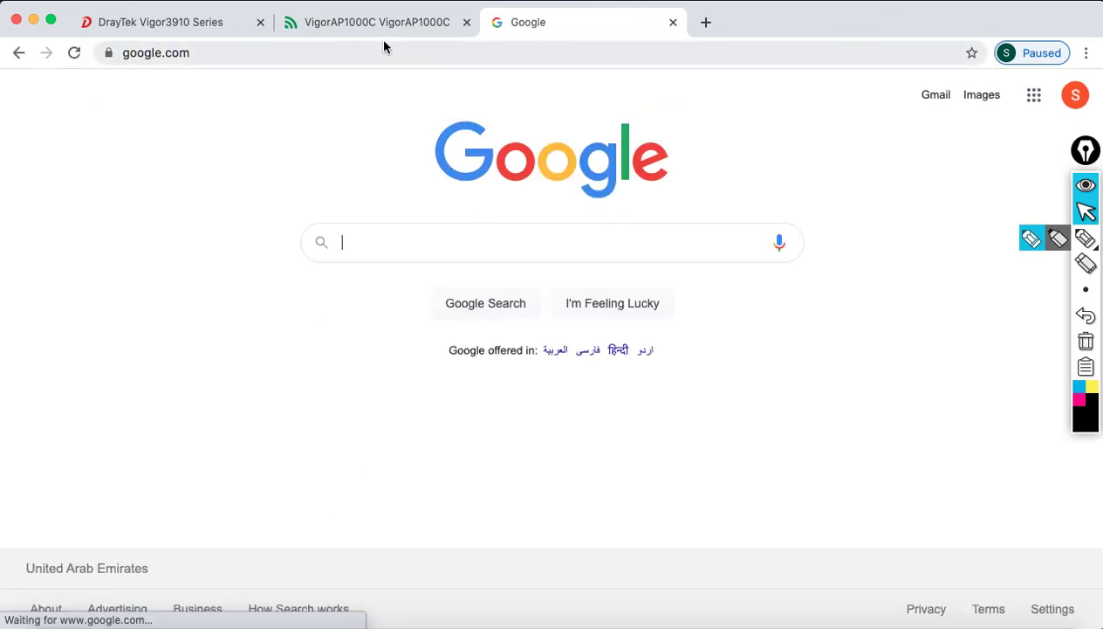
{"action": "left_click", "coordinate": [384, 47]}
{"action": "type", "text": "www.dra"}
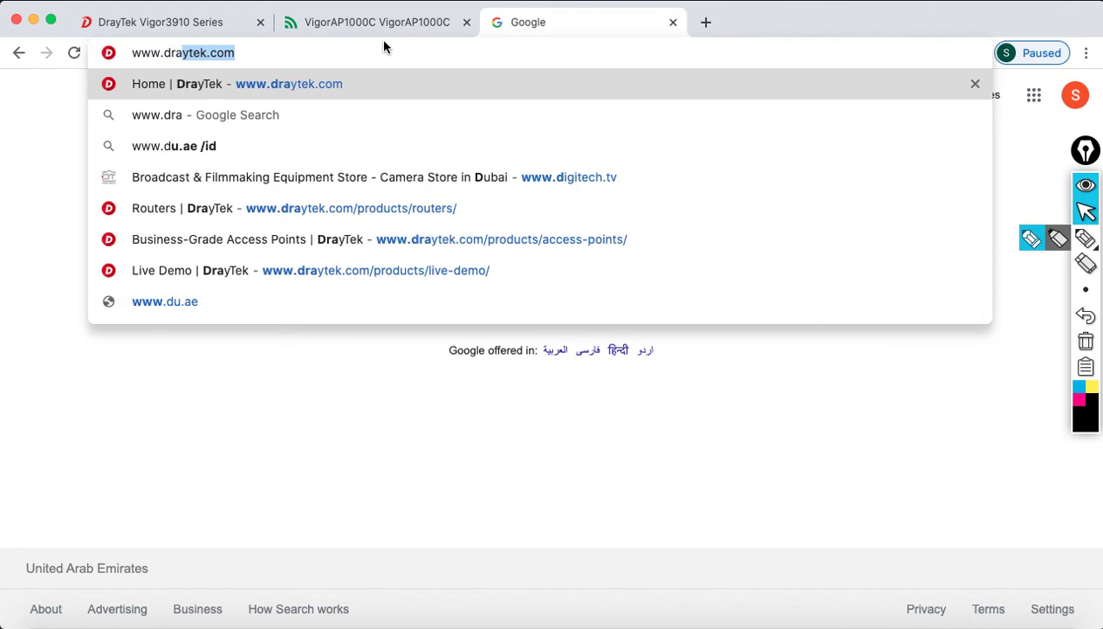
{"action": "key", "text": "Return"}
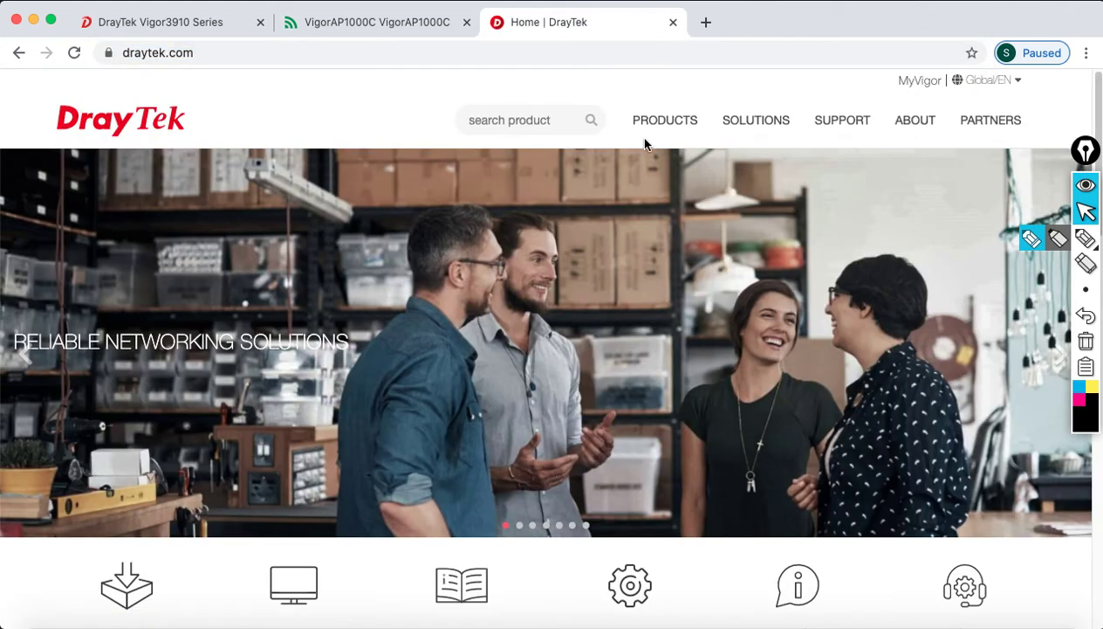
Open the Vigor3910 product page from DrayTek's list of all routers
{"action": "mouse_move", "coordinate": [677, 133]}
{"action": "left_click", "coordinate": [506, 444]}
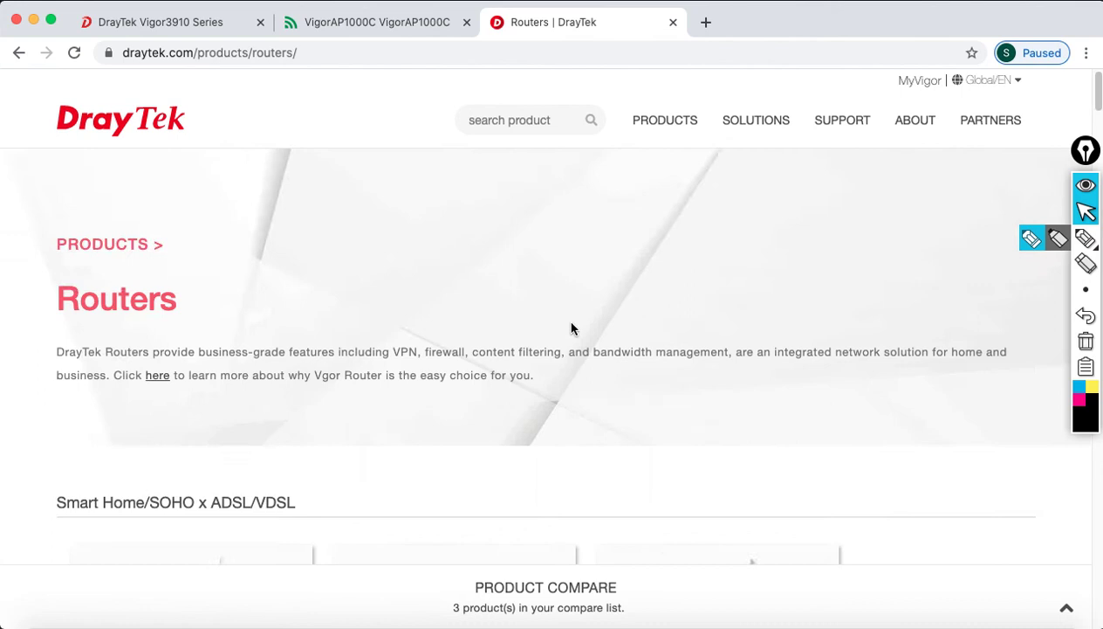
{"action": "scroll", "coordinate": [562, 426], "scroll_direction": "down", "scroll_amount": 10}
{"action": "scroll", "coordinate": [561, 426], "scroll_direction": "down", "scroll_amount": 15}
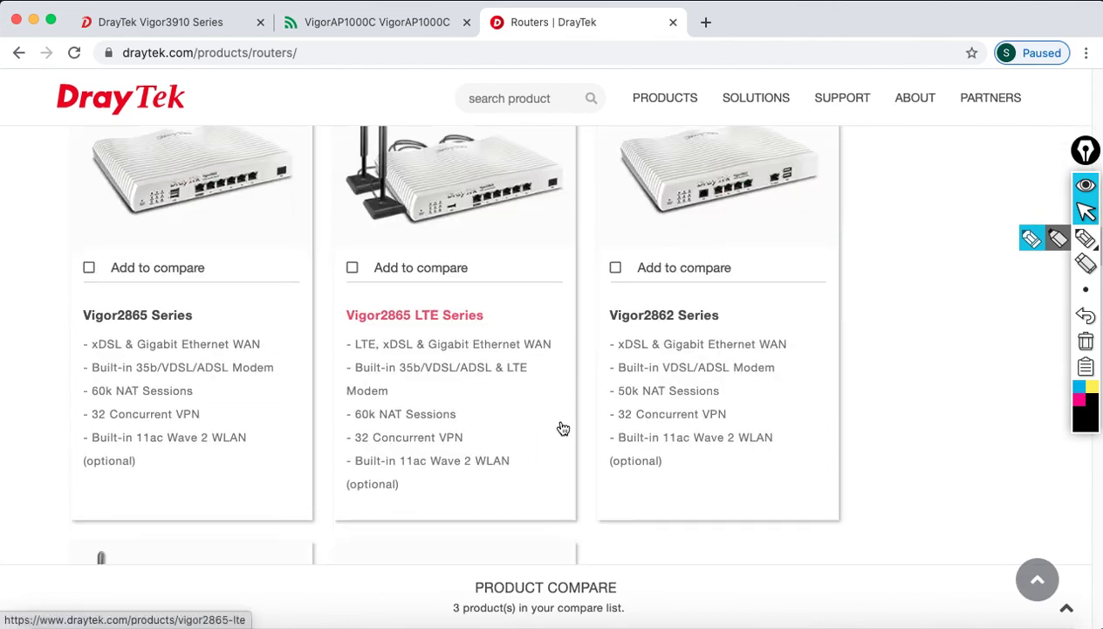
{"action": "scroll", "coordinate": [561, 426], "scroll_direction": "down", "scroll_amount": 10}
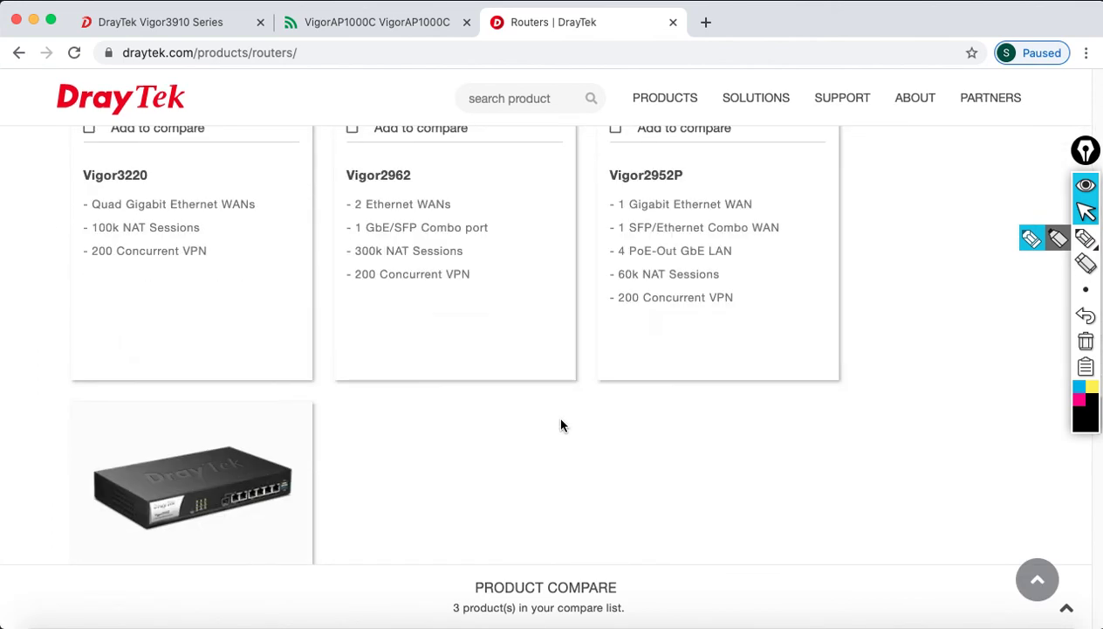
{"action": "scroll", "coordinate": [561, 426], "scroll_direction": "down", "scroll_amount": 5}
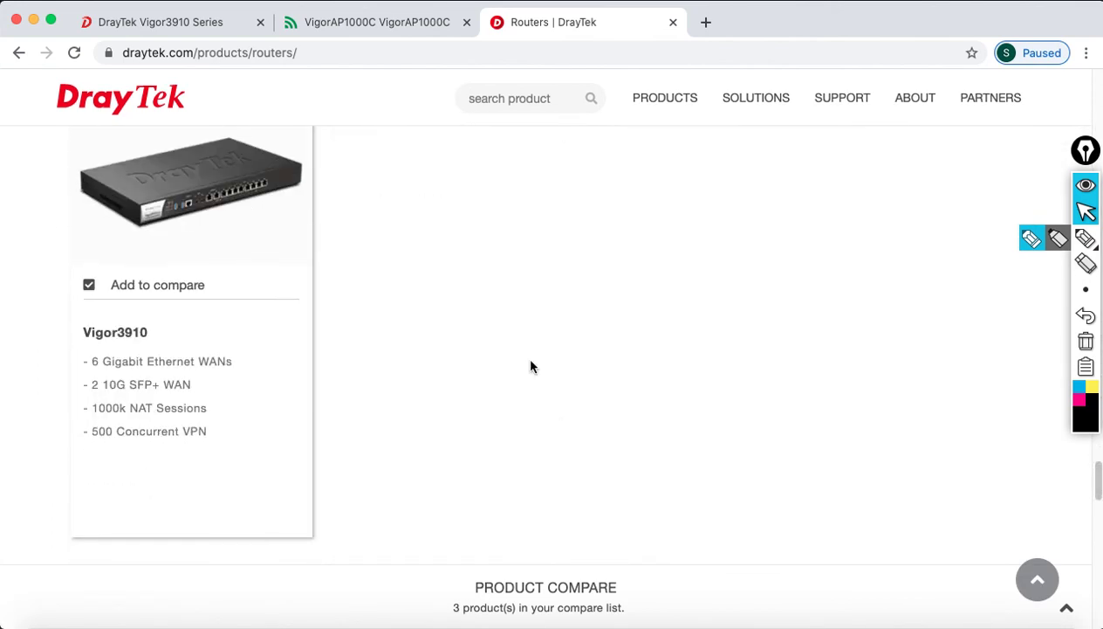
{"action": "left_click", "coordinate": [212, 210]}
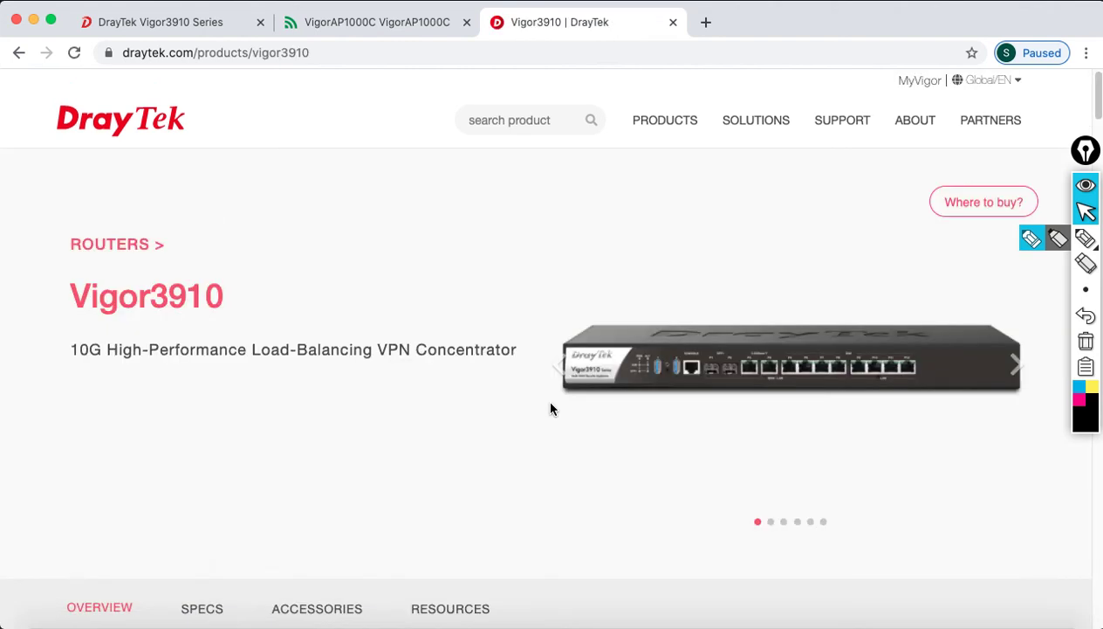
Browse the Vigor3910 specs, accessories, resources and overview, then return to the VigorAP1000C tab
{"action": "scroll", "coordinate": [550, 409], "scroll_direction": "down", "scroll_amount": 5}
{"action": "left_click", "coordinate": [213, 229]}
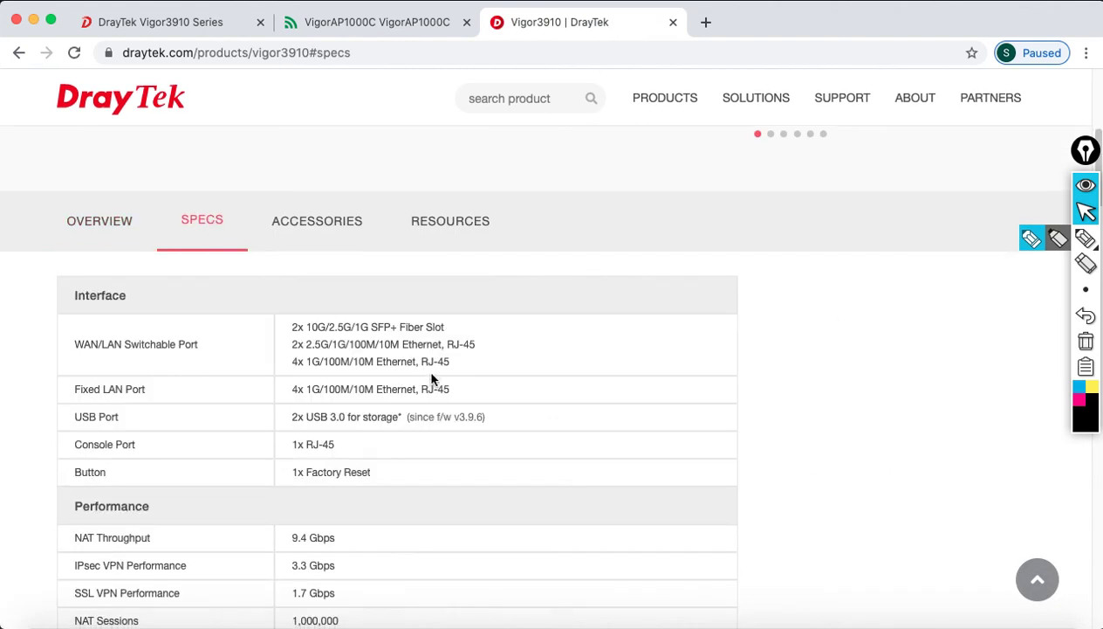
{"action": "scroll", "coordinate": [432, 376], "scroll_direction": "down", "scroll_amount": 5}
{"action": "scroll", "coordinate": [431, 376], "scroll_direction": "up", "scroll_amount": 7}
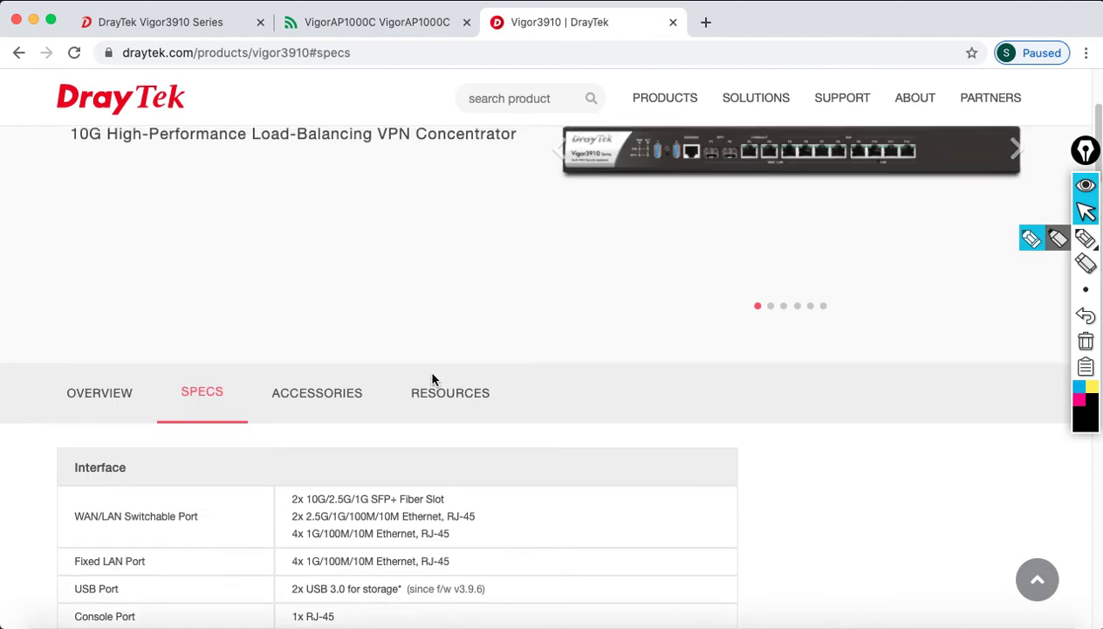
{"action": "scroll", "coordinate": [431, 377], "scroll_direction": "up", "scroll_amount": 3}
{"action": "scroll", "coordinate": [414, 462], "scroll_direction": "down", "scroll_amount": 5}
{"action": "left_click", "coordinate": [329, 278]}
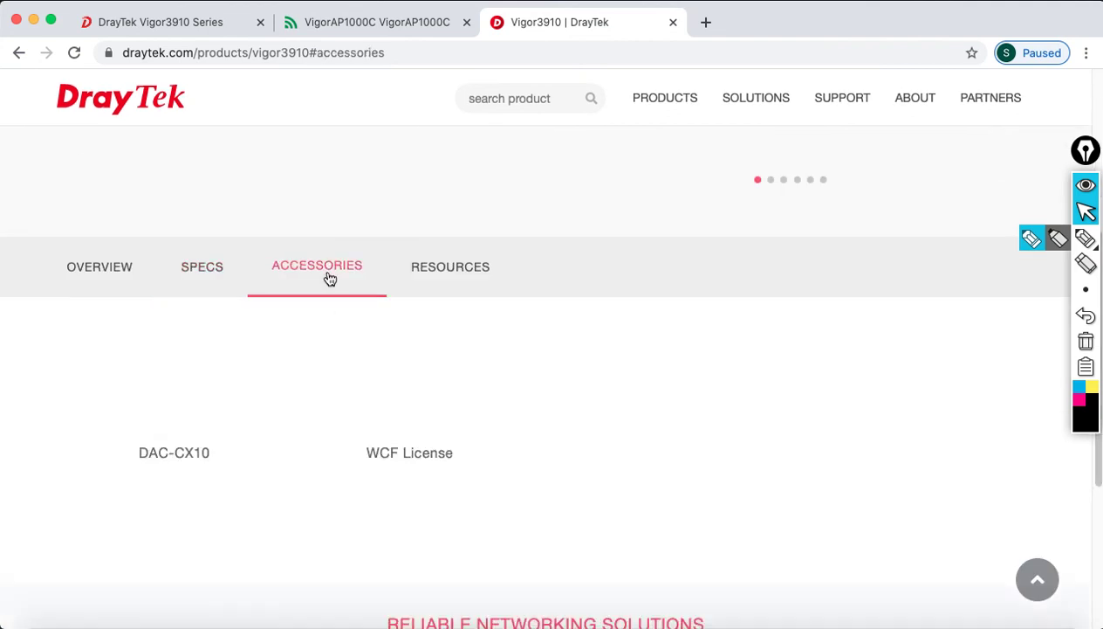
{"action": "left_click", "coordinate": [451, 281]}
{"action": "left_click", "coordinate": [333, 283]}
{"action": "left_click", "coordinate": [174, 270]}
{"action": "left_click", "coordinate": [132, 270]}
{"action": "scroll", "coordinate": [643, 305], "scroll_direction": "down", "scroll_amount": 3}
{"action": "scroll", "coordinate": [648, 308], "scroll_direction": "up", "scroll_amount": 5}
{"action": "left_click", "coordinate": [397, 29]}
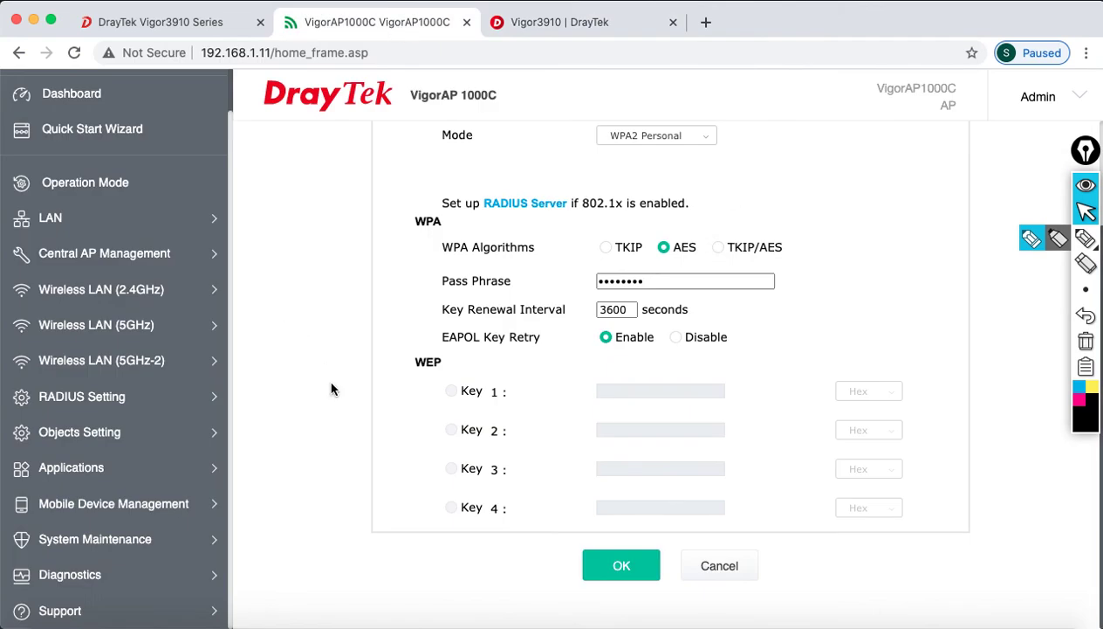
Review the System Maintenance Firmware Upgrade, Time and Date, and Reboot System pages
{"action": "left_click", "coordinate": [153, 543]}
{"action": "scroll", "coordinate": [175, 524], "scroll_direction": "down", "scroll_amount": 5}
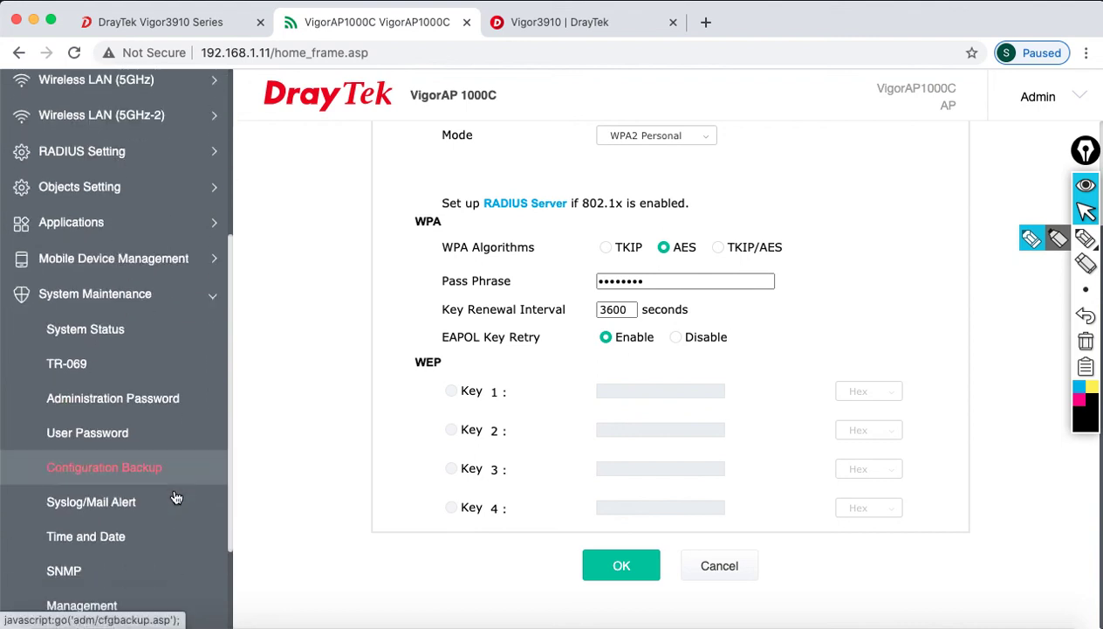
{"action": "left_click", "coordinate": [147, 563]}
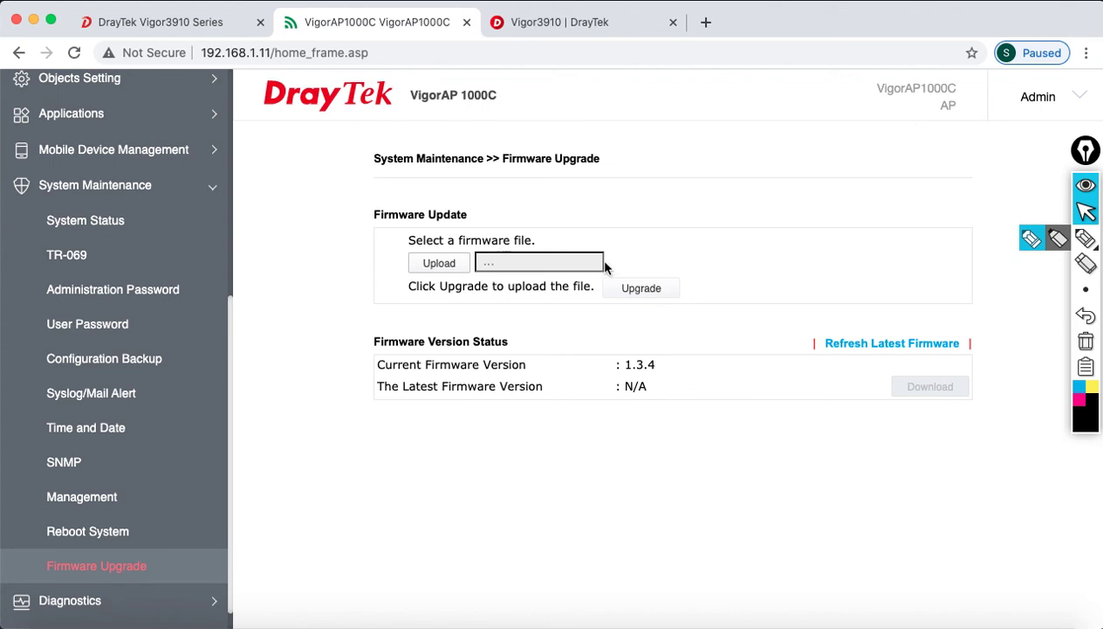
{"action": "left_click", "coordinate": [125, 428]}
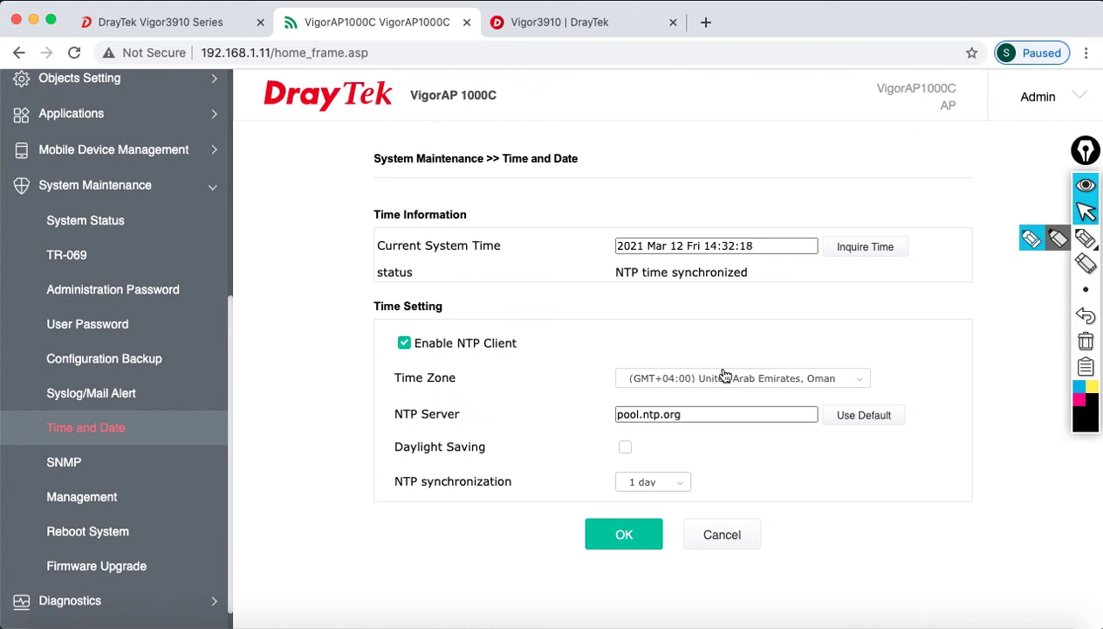
{"action": "left_click", "coordinate": [125, 535]}
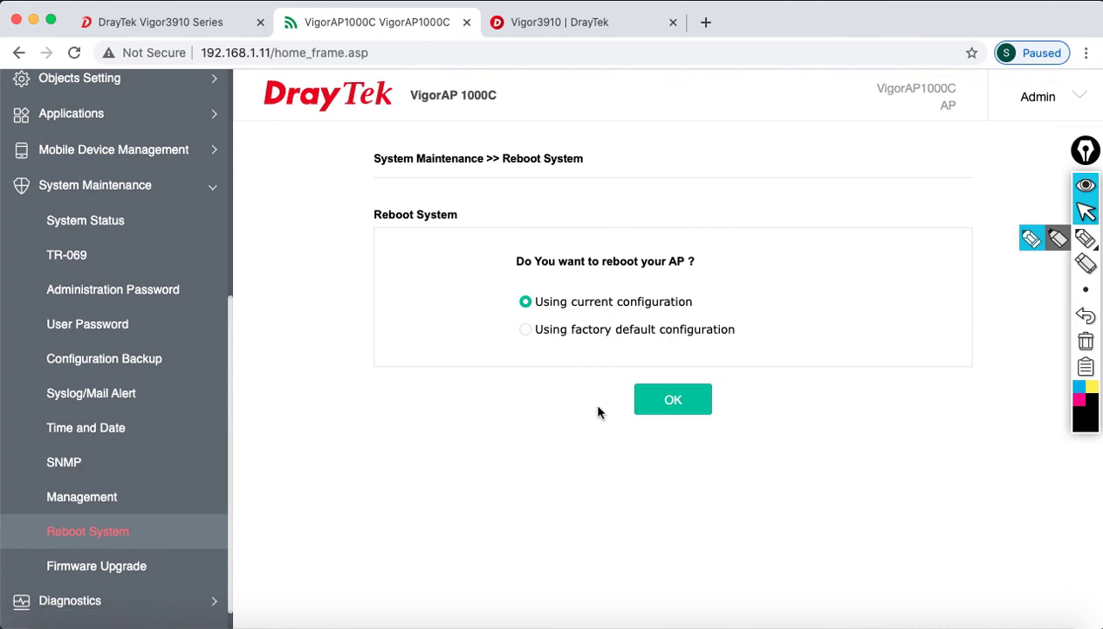
Check the Configuration Backup page, then log out of the access point via Admin
{"action": "left_click", "coordinate": [169, 362]}
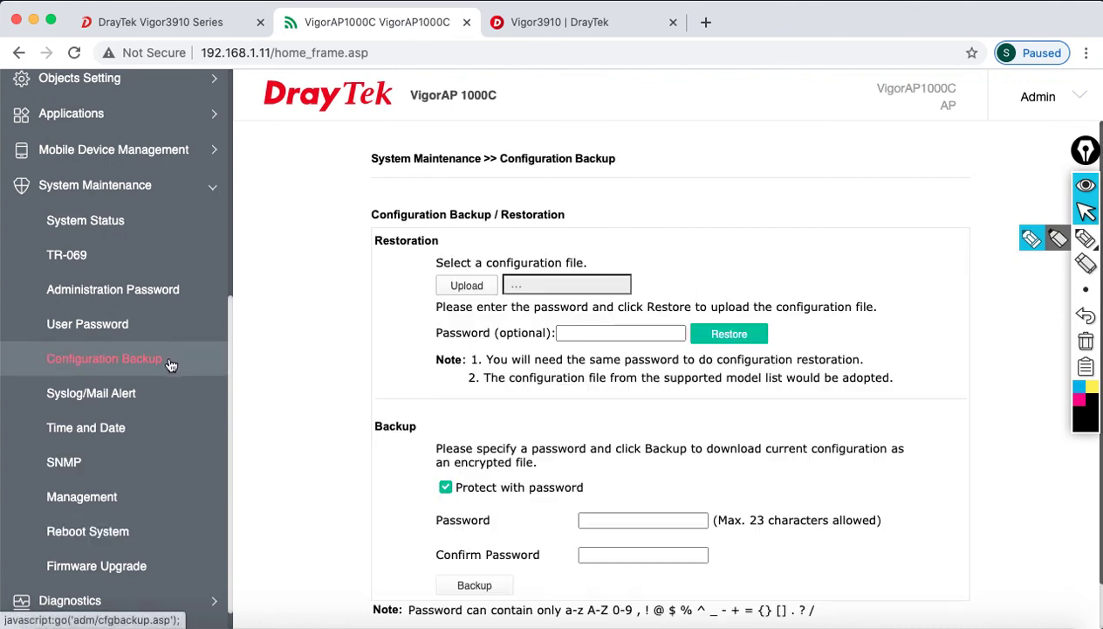
{"action": "scroll", "coordinate": [369, 399], "scroll_direction": "down", "scroll_amount": 2}
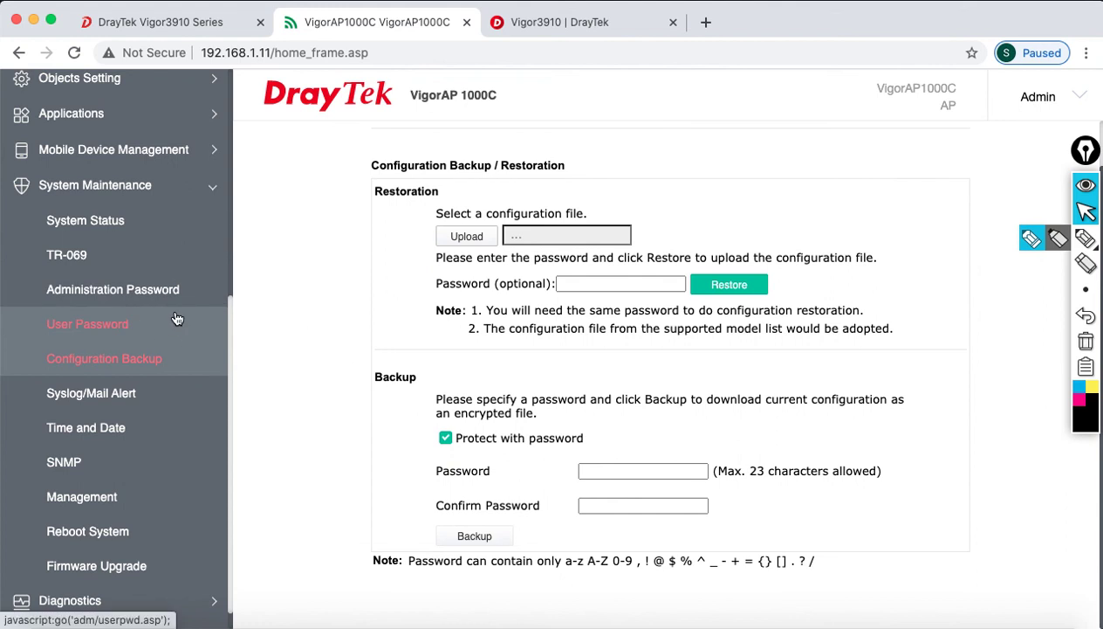
{"action": "left_click", "coordinate": [1083, 99]}
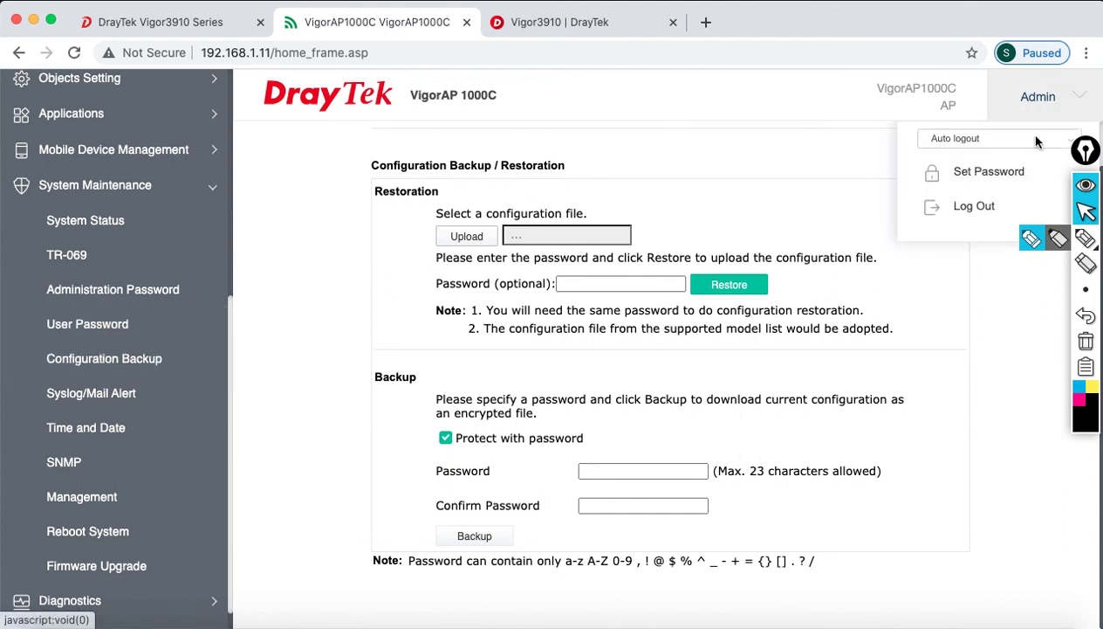
{"action": "left_click", "coordinate": [966, 207]}
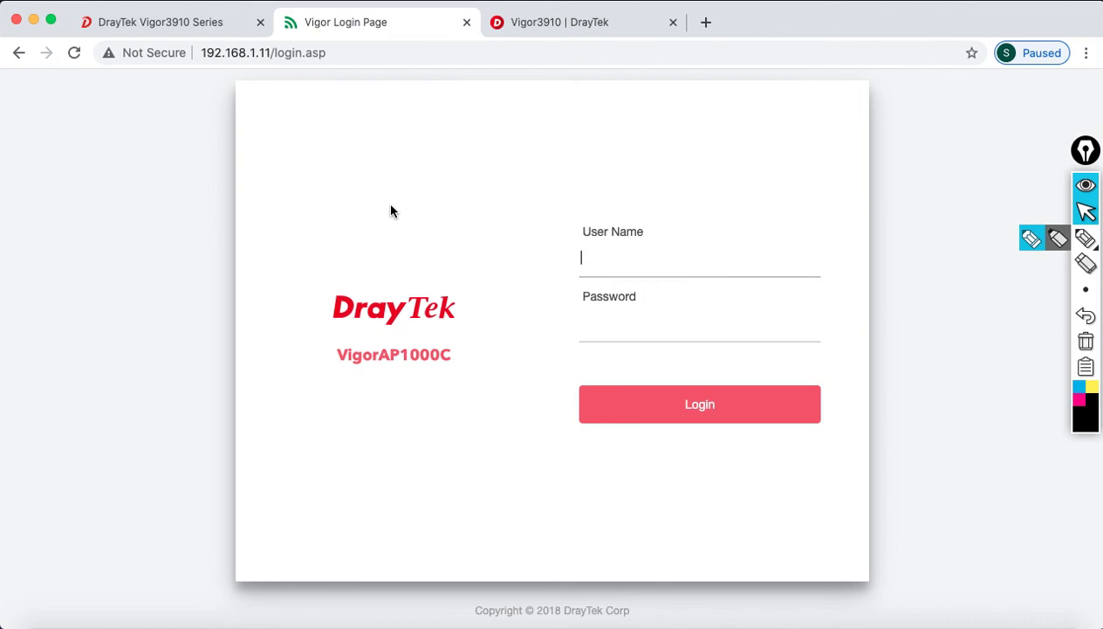
Log in to the Vigor3910 router web UI with the admin account
{"action": "left_click", "coordinate": [237, 24]}
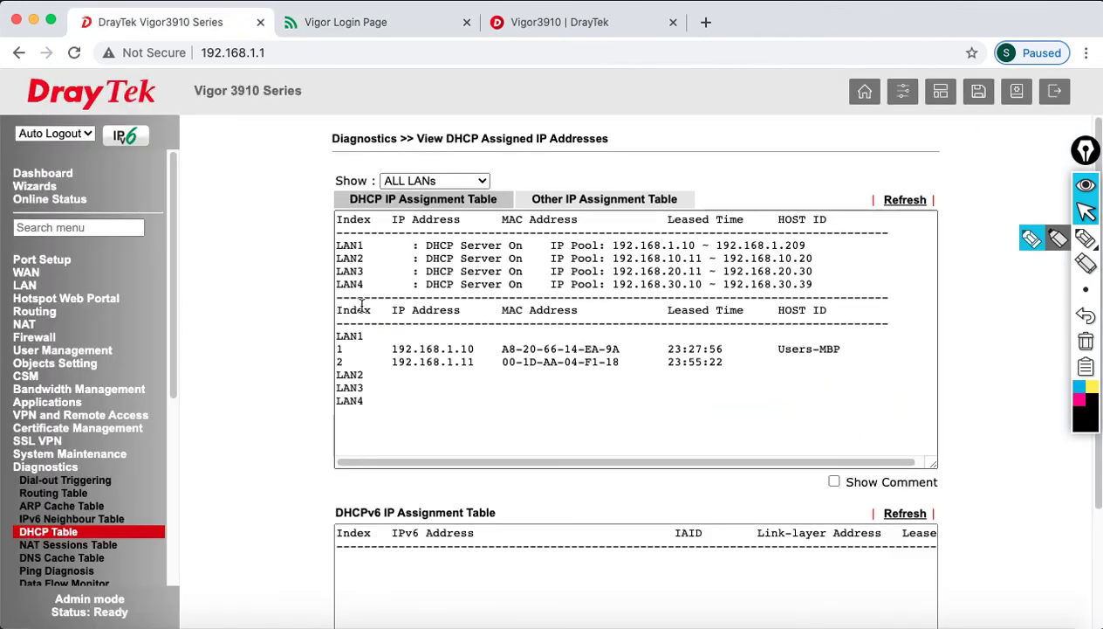
{"action": "left_click", "coordinate": [904, 198]}
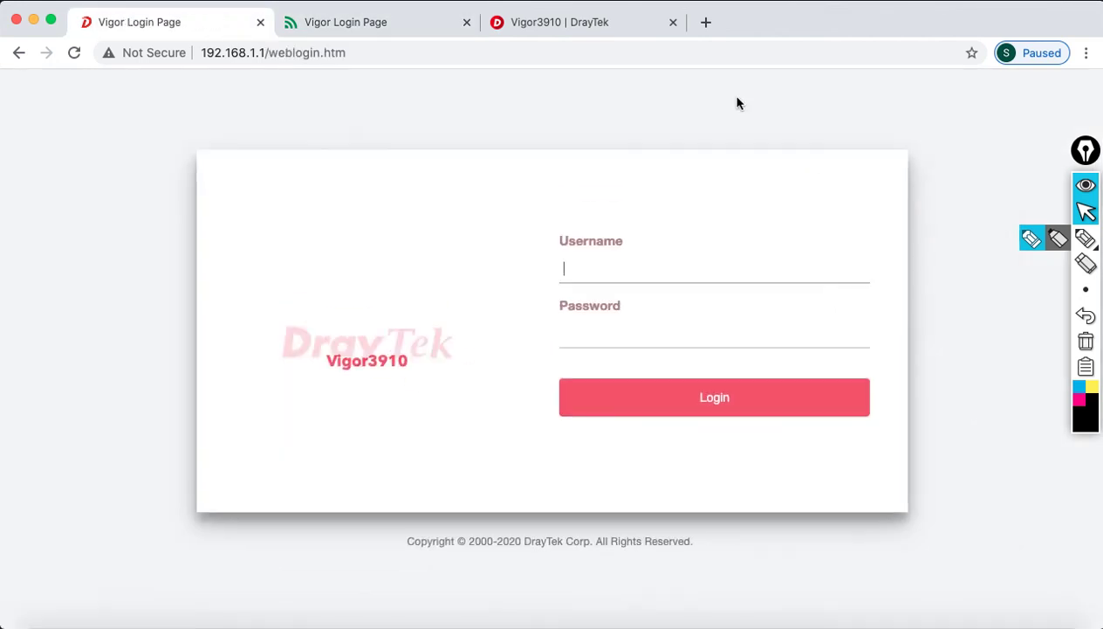
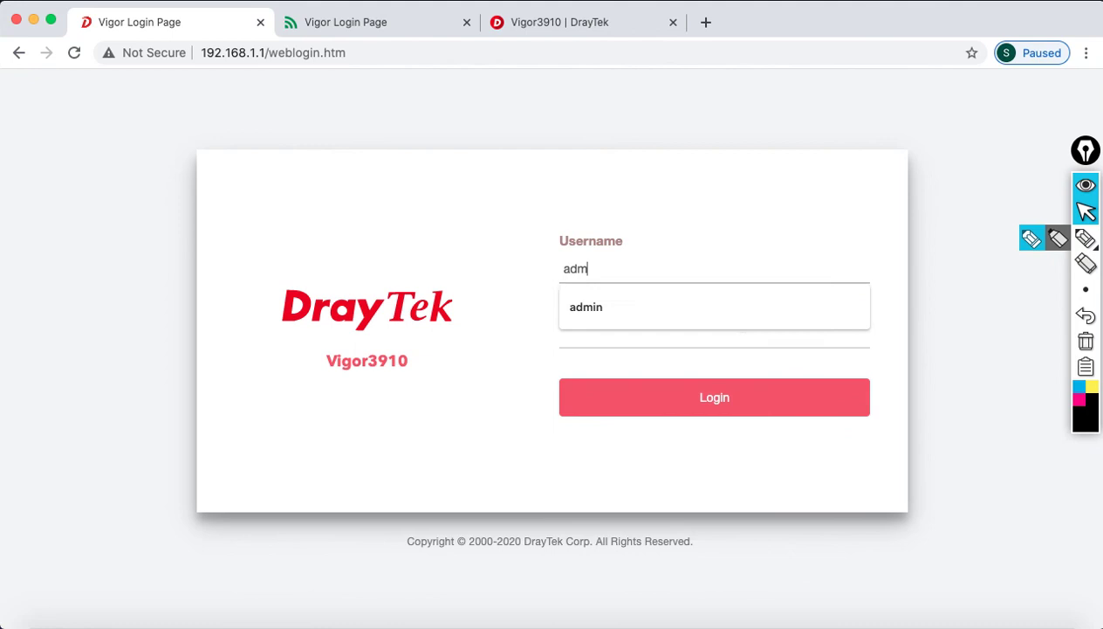
{"action": "left_click", "coordinate": [730, 318]}
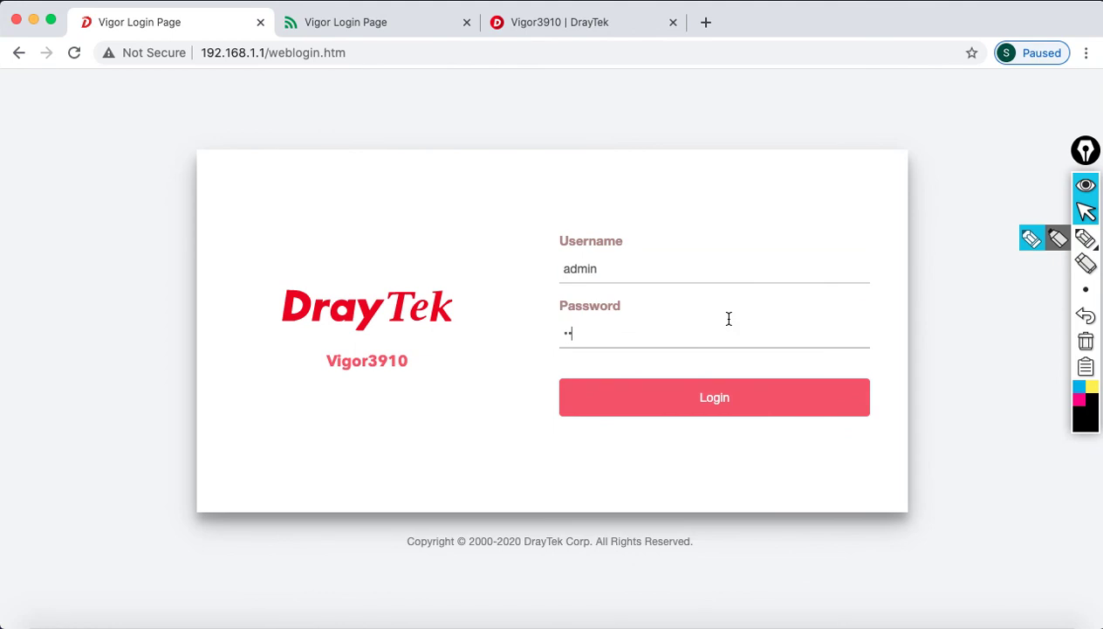
{"action": "key", "text": "Return"}
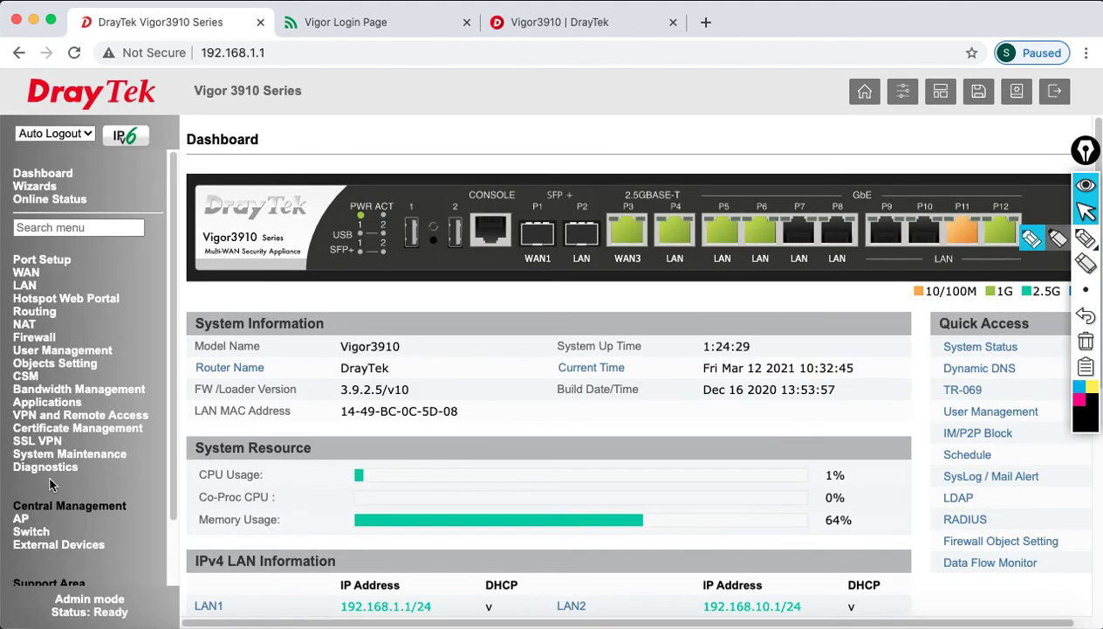
Find the LAN4 lease 192.168.30.10 in Diagnostics > DHCP Table, then log out
{"action": "left_click", "coordinate": [45, 466]}
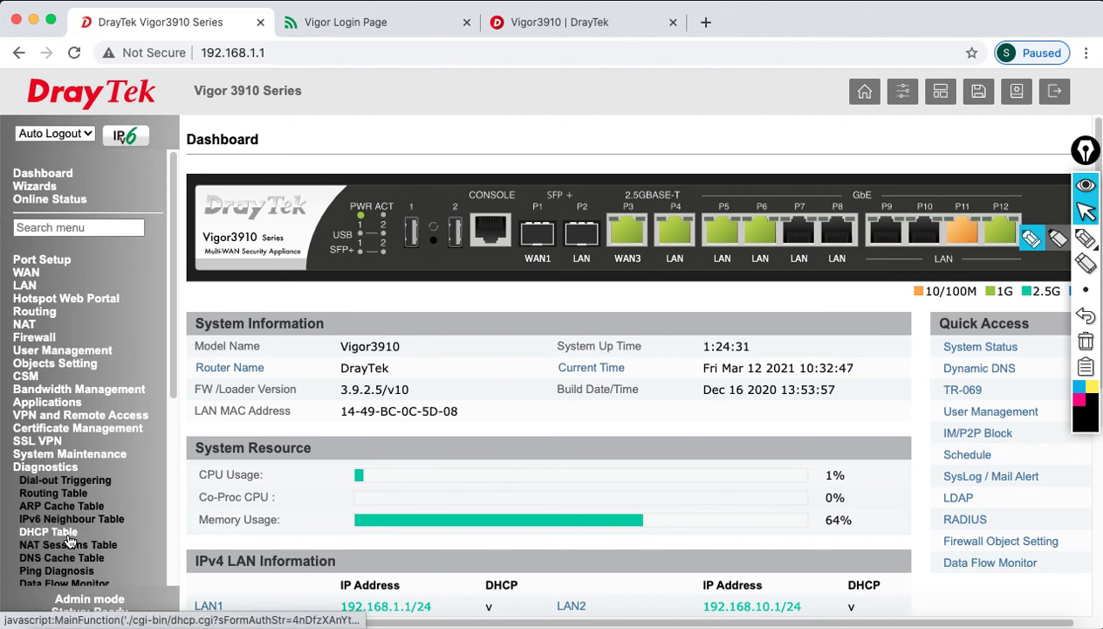
{"action": "left_click", "coordinate": [67, 534]}
{"action": "left_click", "coordinate": [396, 417]}
{"action": "left_click_drag", "start_coordinate": [396, 417], "coordinate": [753, 426]}
{"action": "left_click", "coordinate": [456, 403]}
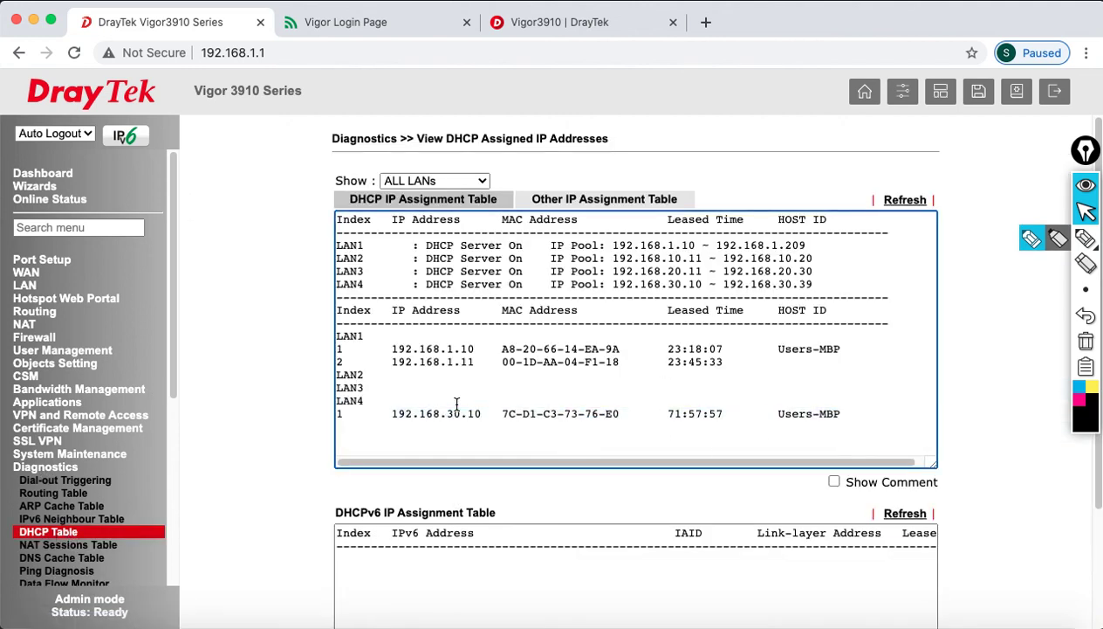
{"action": "left_click", "coordinate": [1053, 91]}
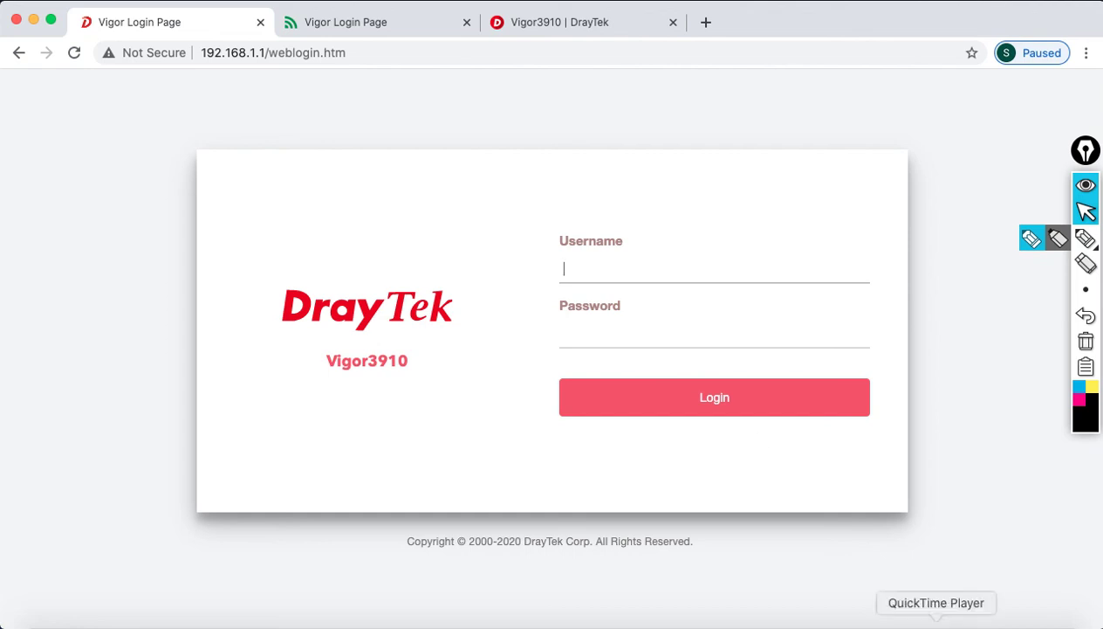
Bring PowerPoint forward and play slide 22, 'Thank you for watching', full screen
{"action": "left_click", "coordinate": [902, 622]}
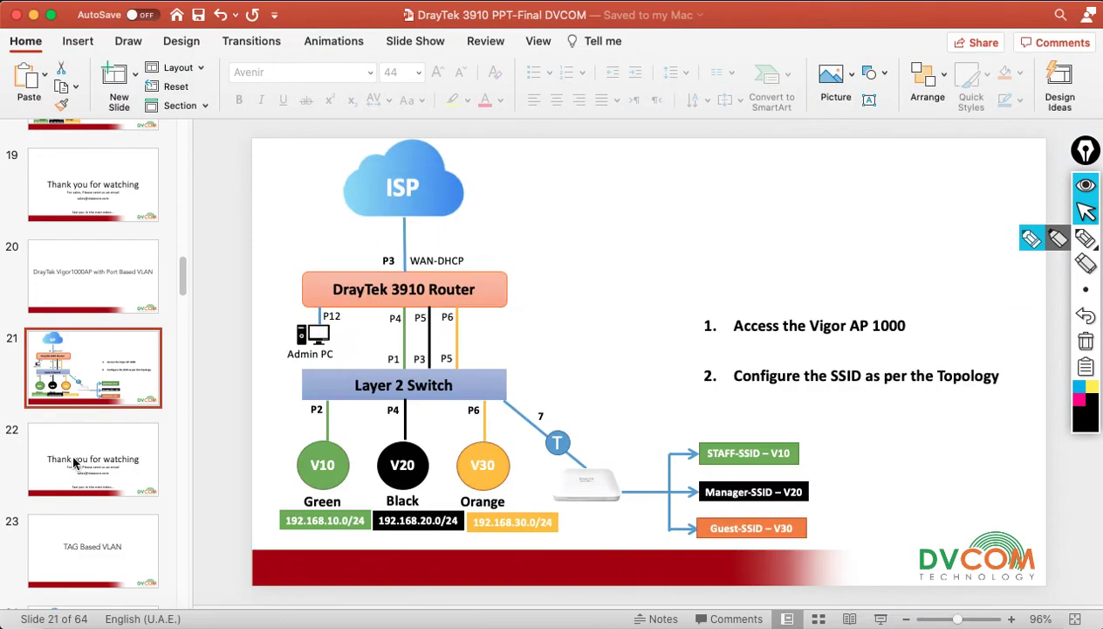
{"action": "left_click", "coordinate": [77, 460]}
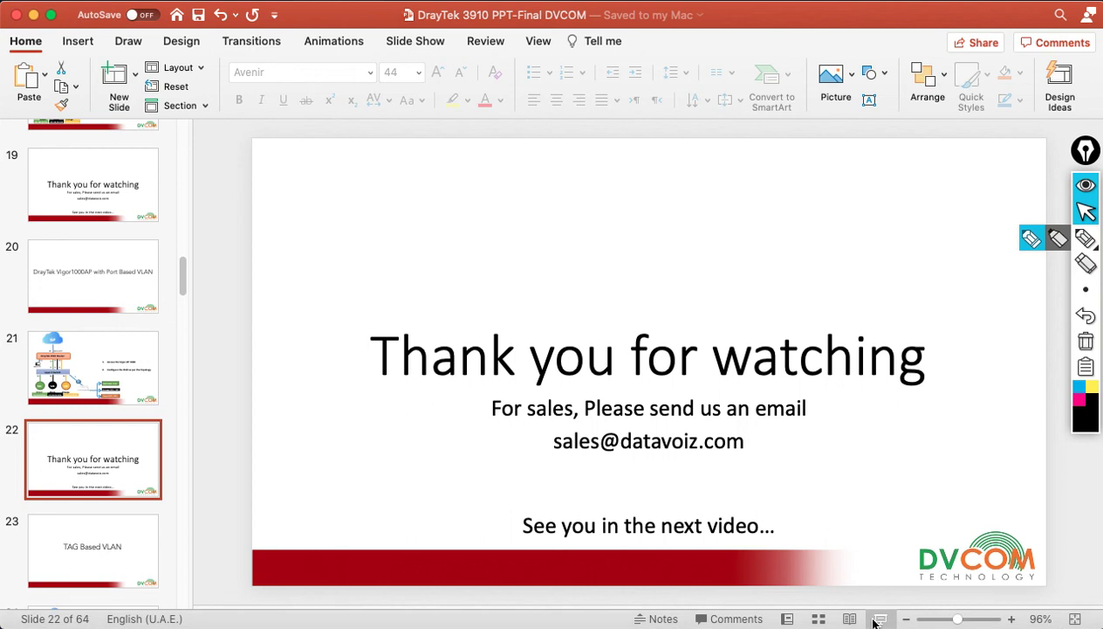
{"action": "left_click", "coordinate": [881, 618]}
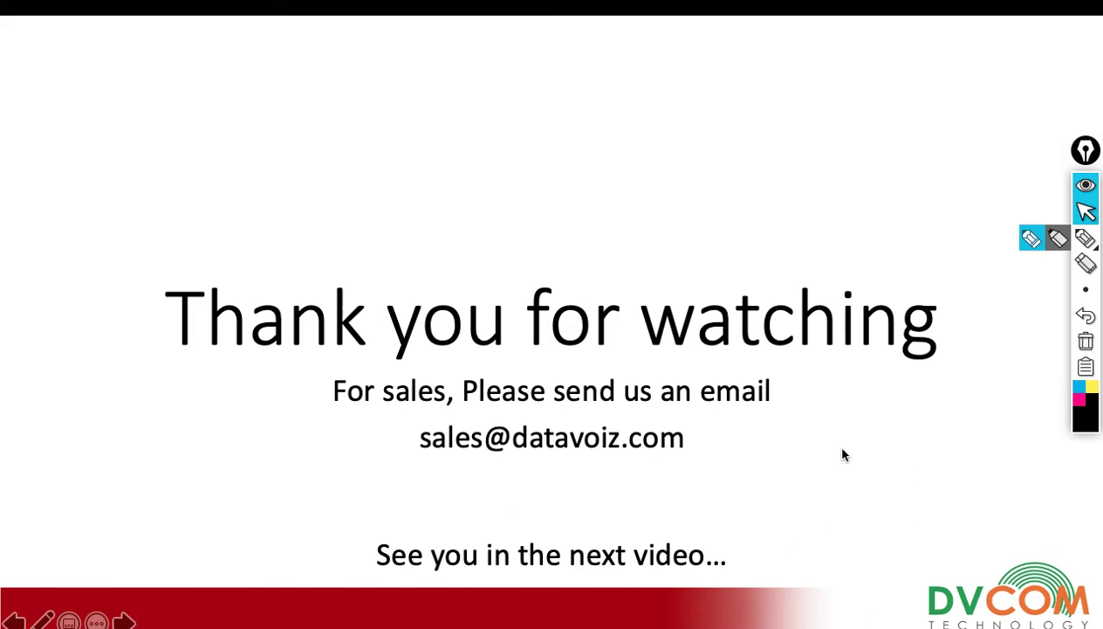